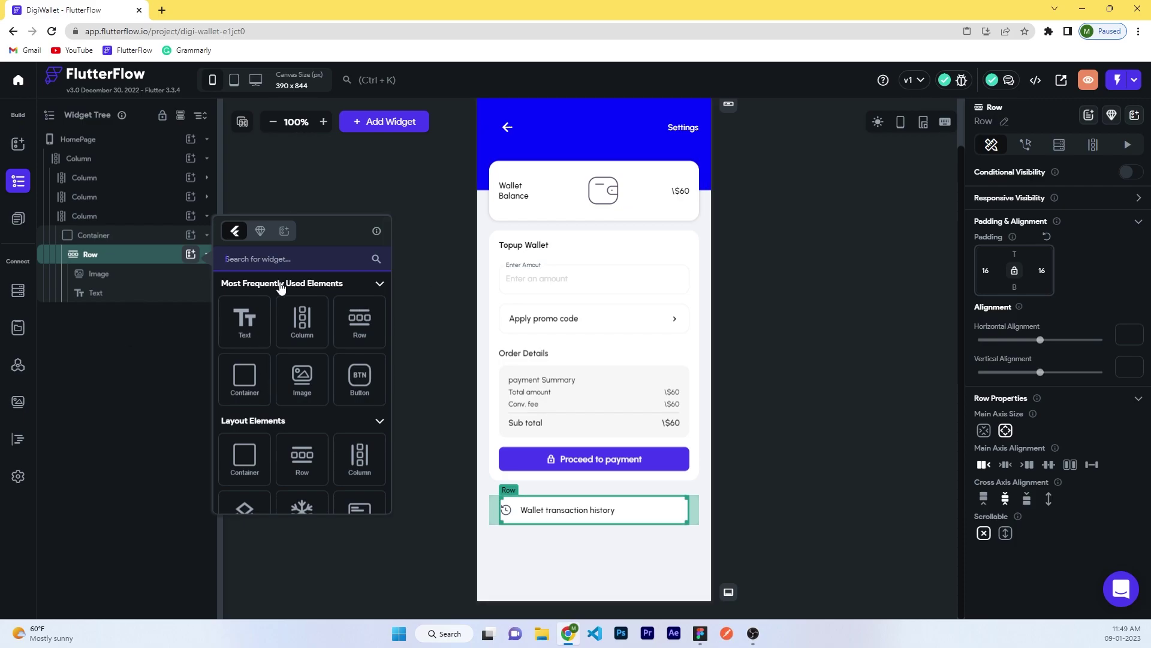
- Add an Image widget to the wallet transaction history row and use the asset arrow.png for it
type("image")
left_click(247, 321)
left_click(1022, 432)
left_click(1022, 457)
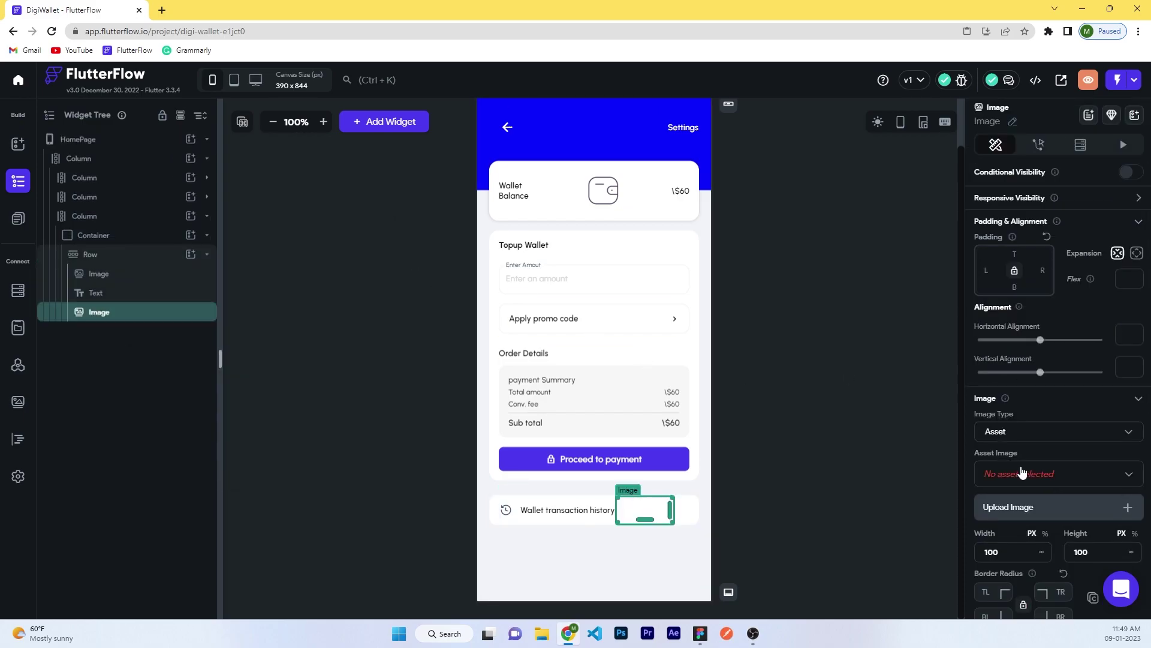
left_click(1023, 472)
left_click(1044, 527)
- Set the arrow image's width and height to 24 px
double_click(989, 551)
type("2")
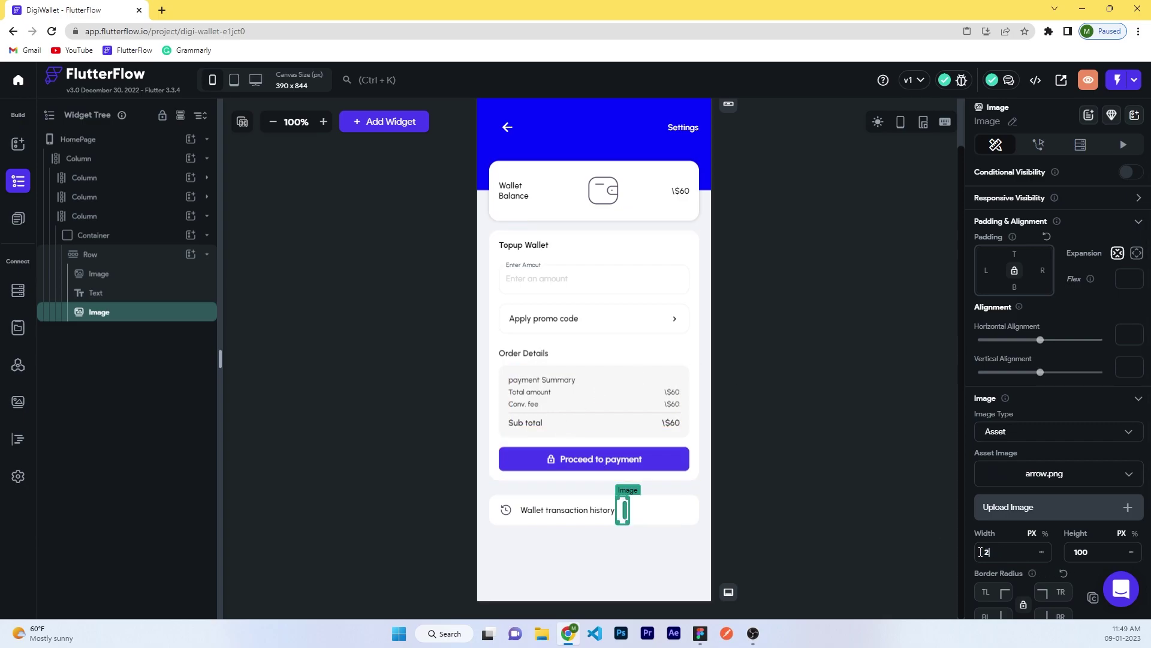
type("4")
key("Tab")
type("24")
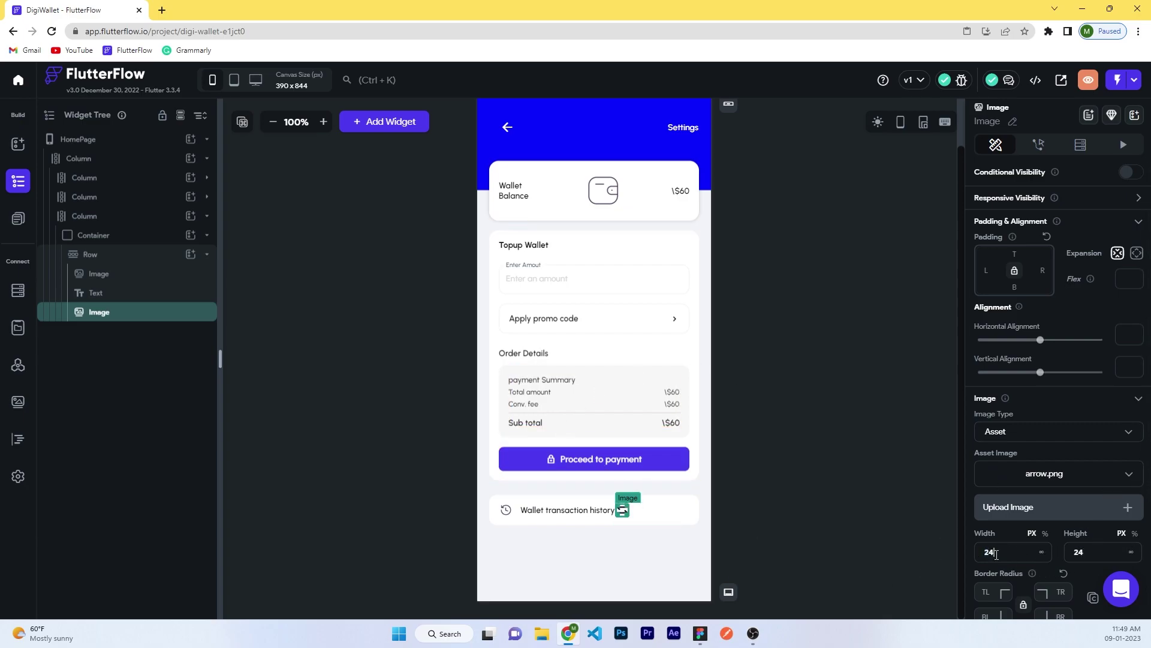
- Set the arrow image's width and height to 16 px
left_click_drag(996, 553, 967, 555)
type("16")
key("Tab")
type("16")
scroll(1032, 522, "down", 3)
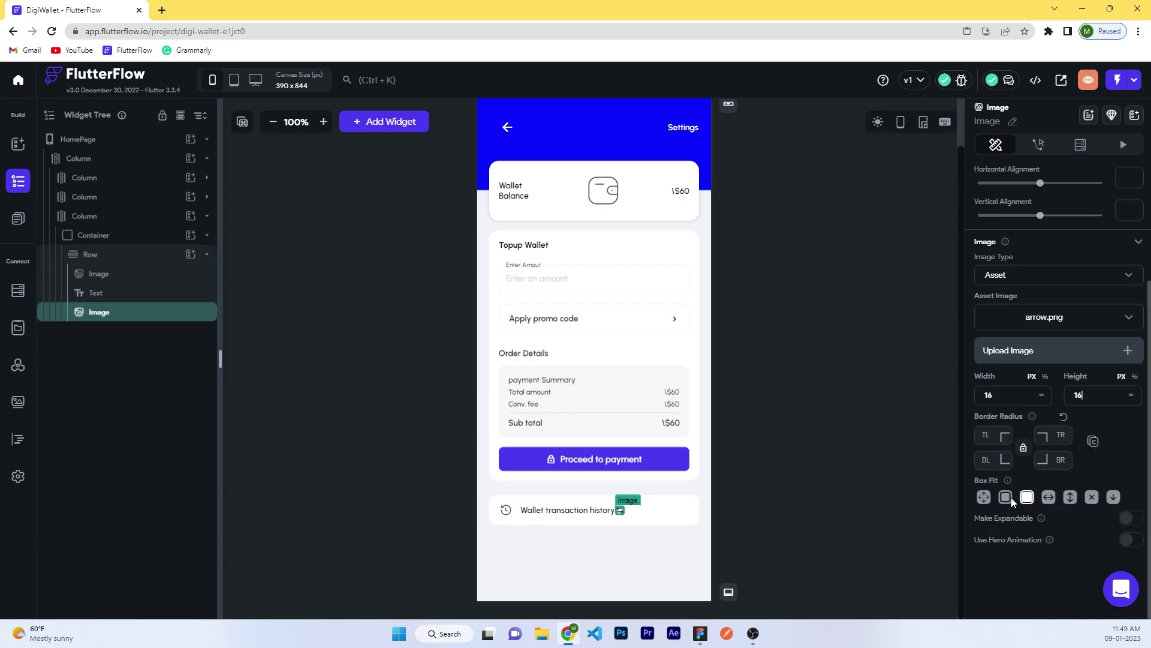
- Try to replace the history image widget in the transaction history row
left_click(144, 276)
right_click(144, 276)
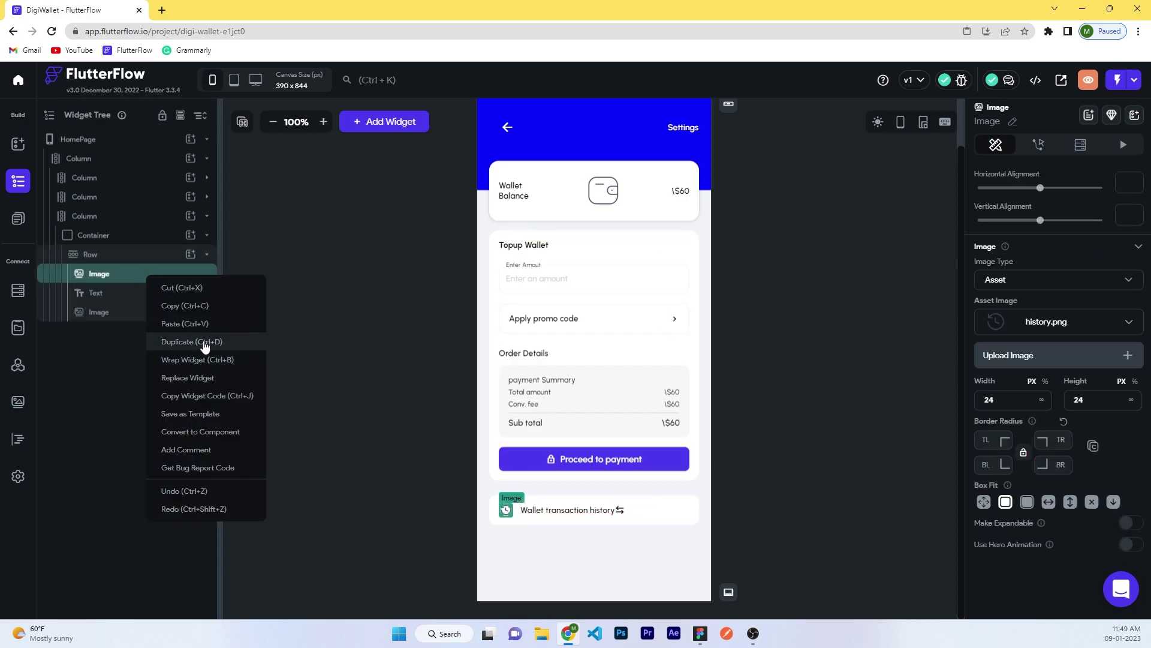
left_click(195, 377)
right_click(129, 294)
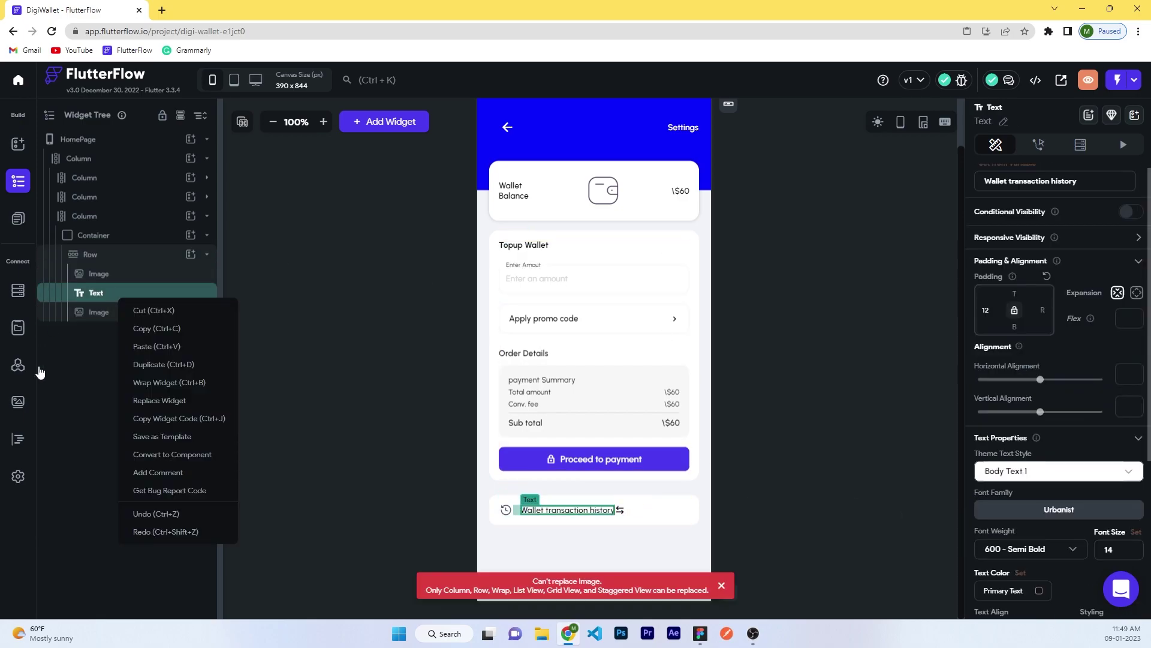
- Add a Column to the wallet transaction history row and nest a new Row inside that Column
left_click(190, 254)
left_click(302, 321)
left_click(190, 330)
left_click(358, 398)
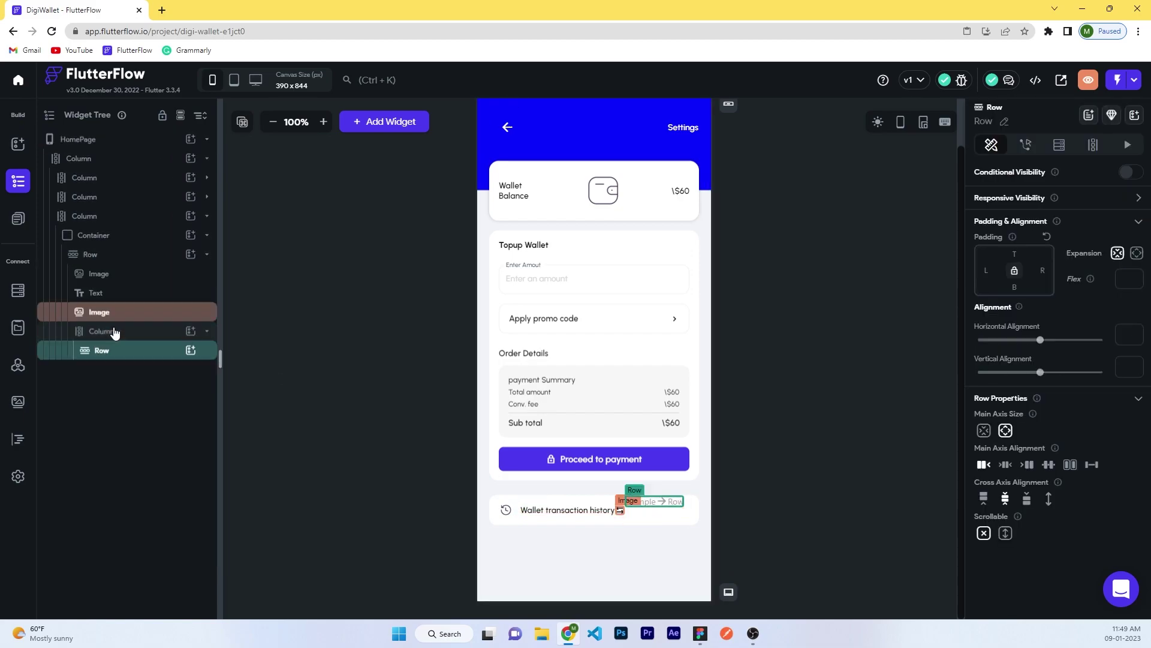
- Move the history image and the "Wallet transaction history" text into the nested Row, image first
left_click_drag(190, 359, 192, 359)
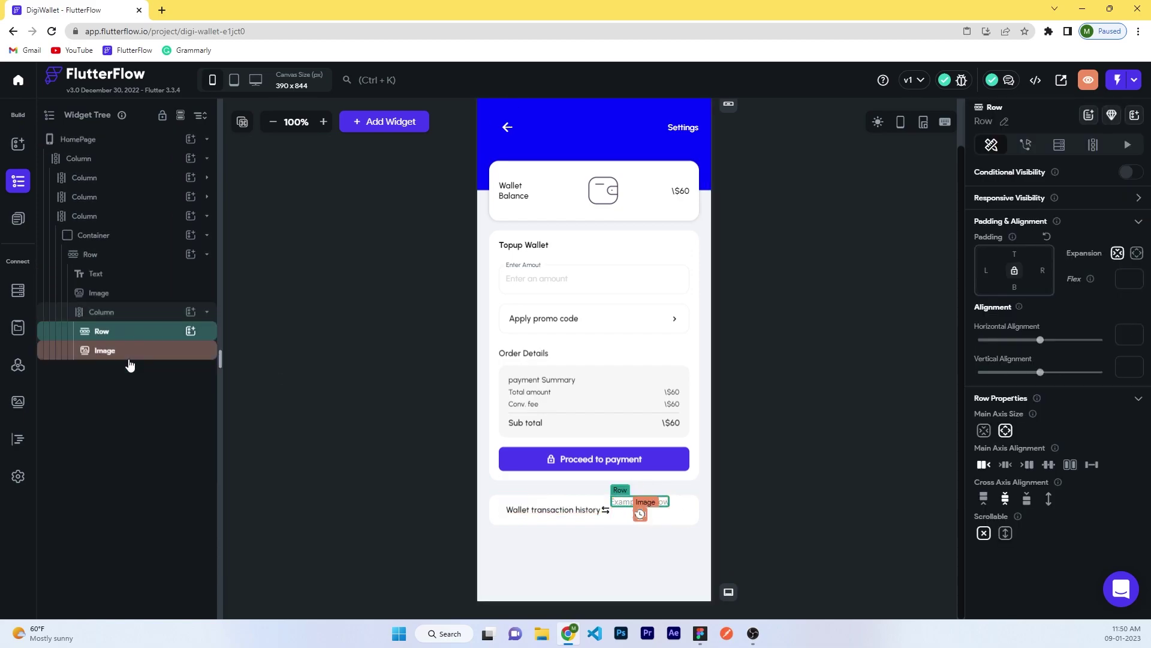
left_click(656, 522)
left_click_drag(99, 274, 128, 345)
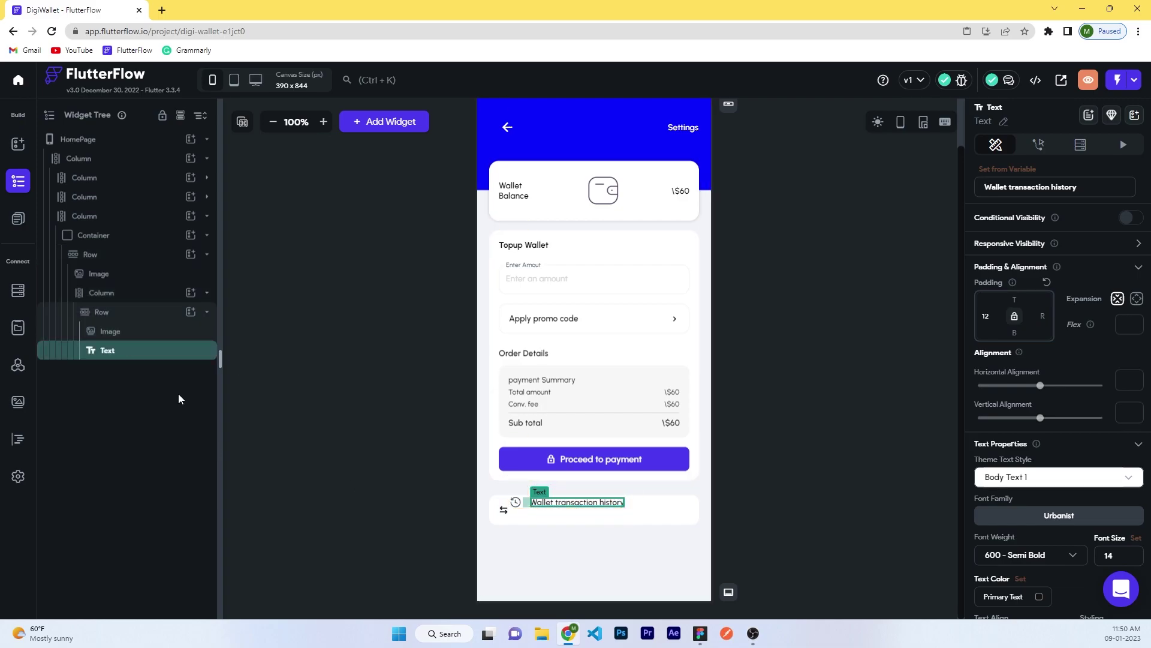
- Place the Column ahead of the arrow image and set the outer Row's main axis alignment to space between
left_click(204, 293)
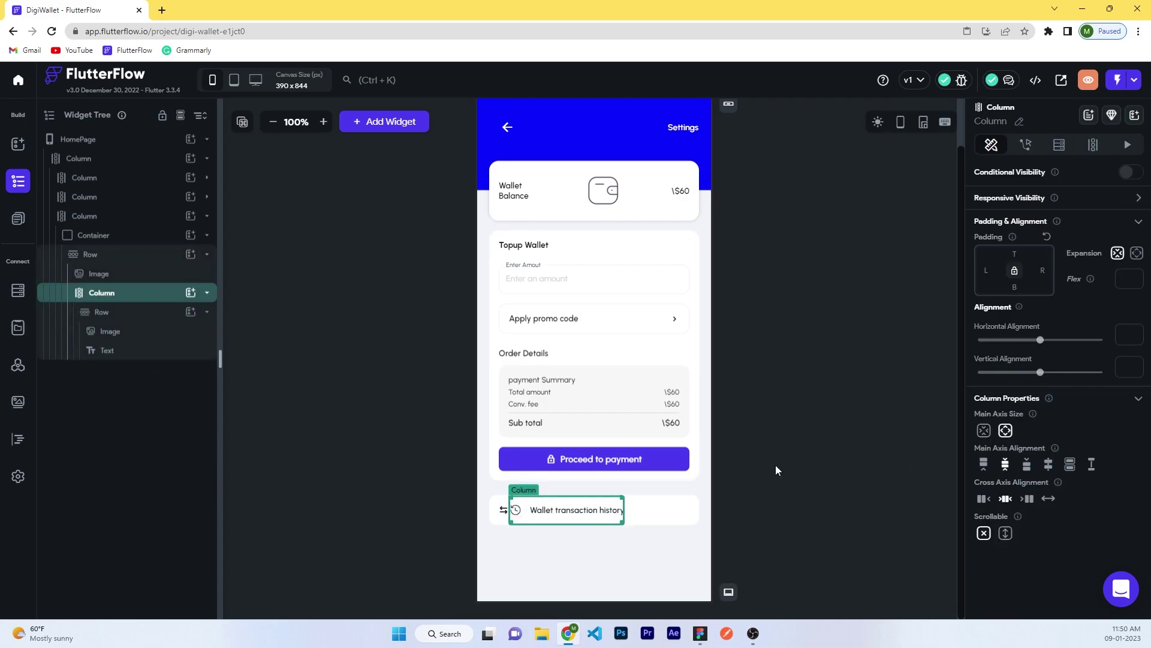
left_click_drag(209, 286, 96, 264)
left_click(90, 255)
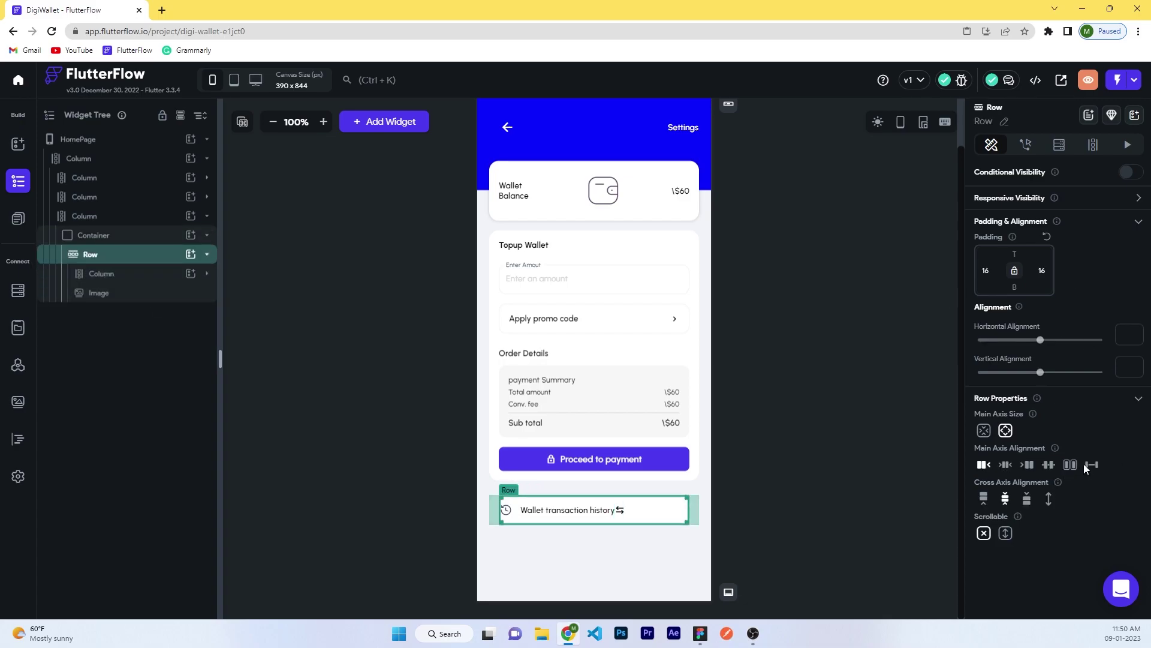
left_click(787, 478)
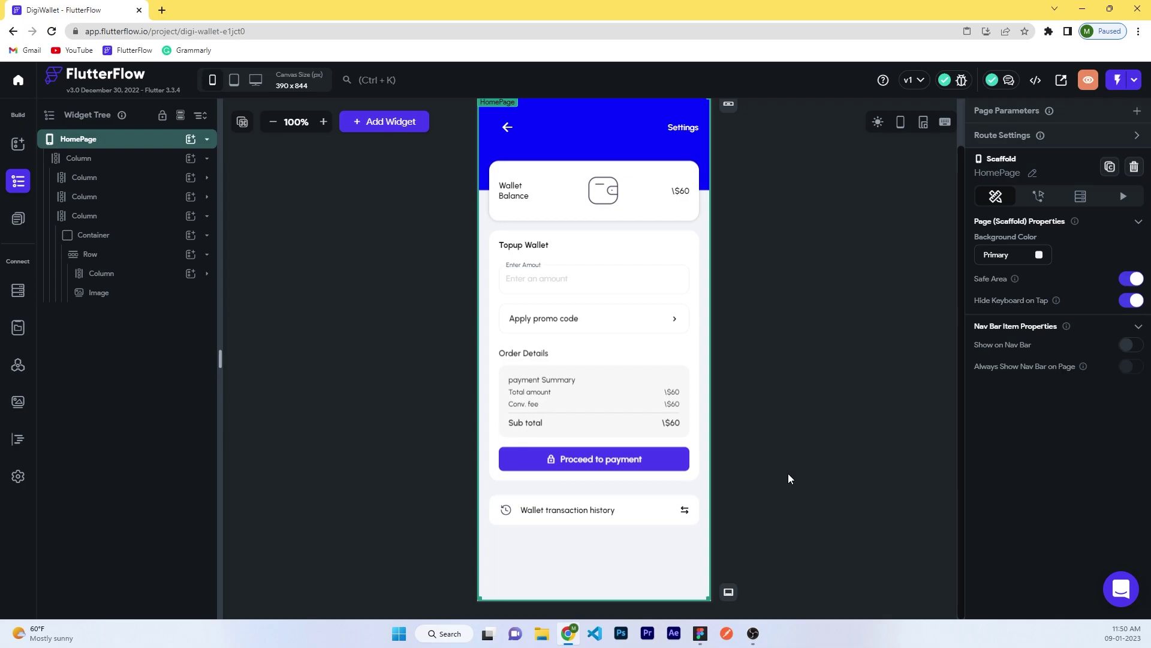
- Check the available keyboard types for the top-up amount text field
left_click(578, 275)
left_click(1014, 282)
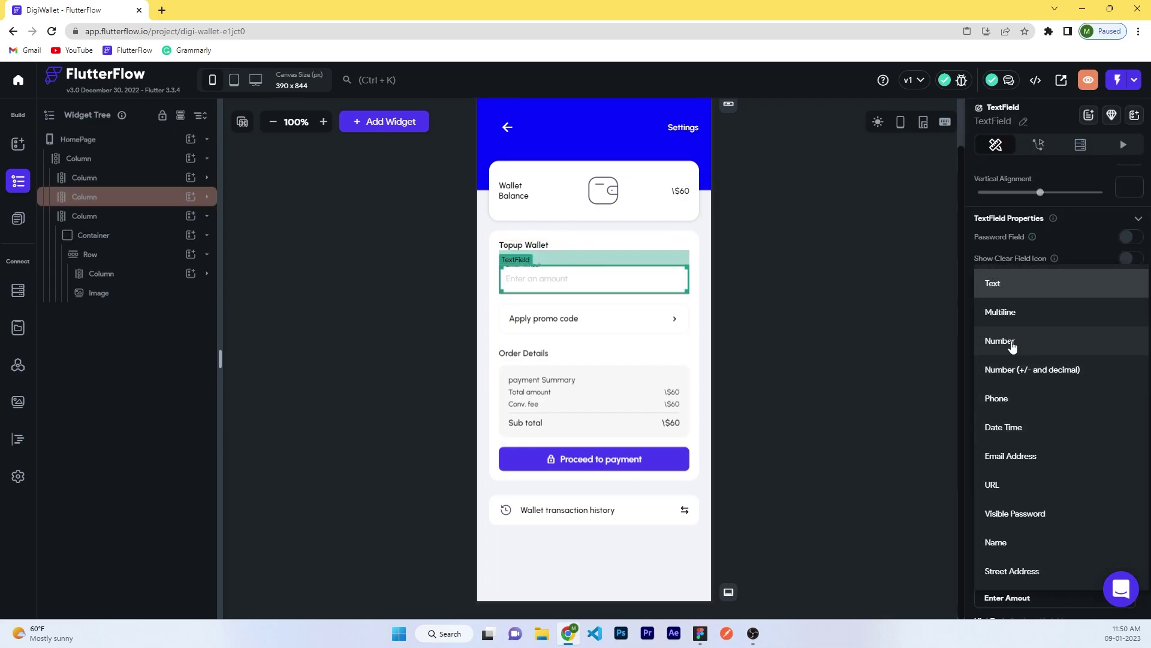
left_click(816, 382)
left_click(816, 382)
- Set the amount text field's text color to #828282 and give its outline a grey border color
left_click(273, 122)
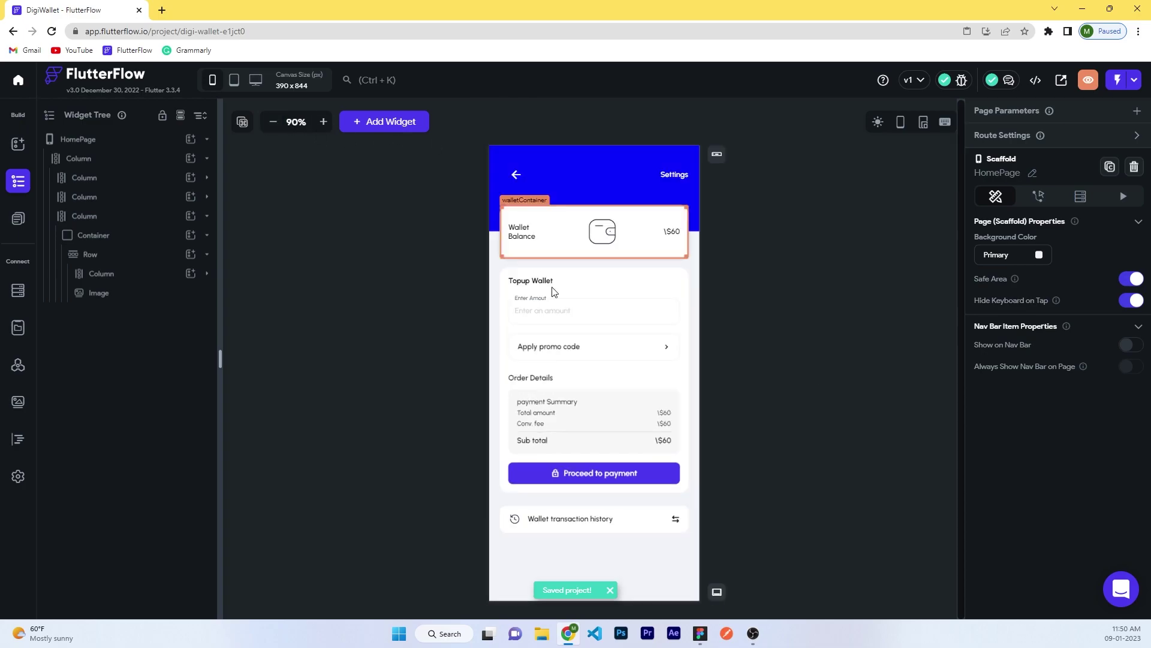
left_click(323, 122)
left_click(576, 329)
scroll(1100, 502, "down", 5)
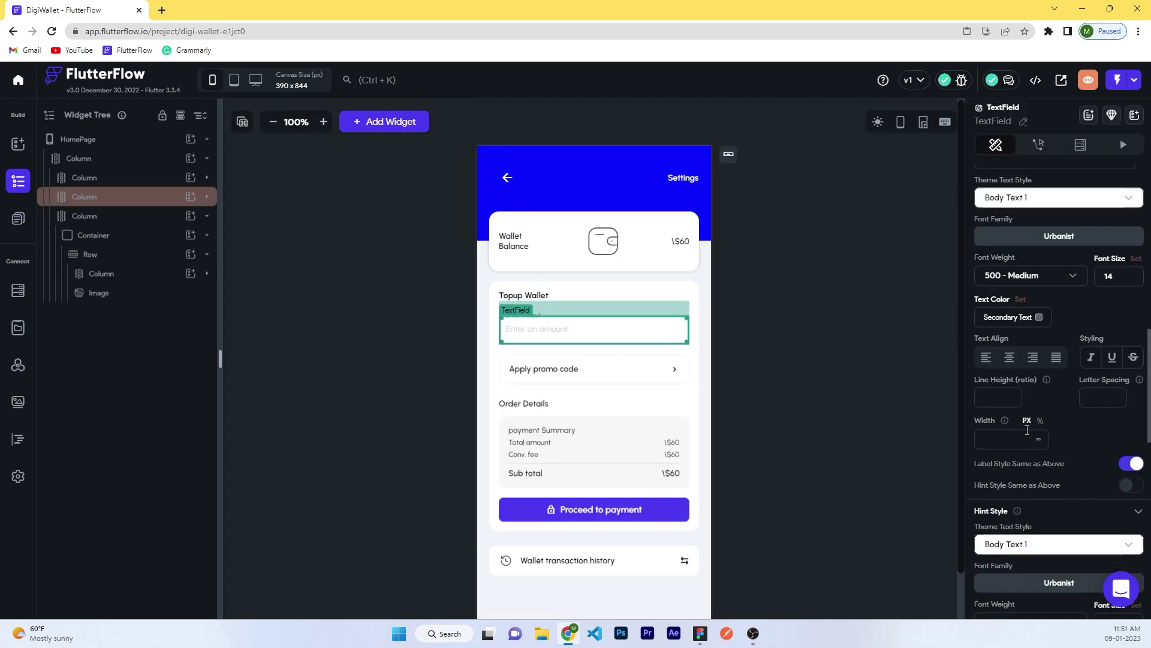
left_click(1008, 316)
type("#828282")
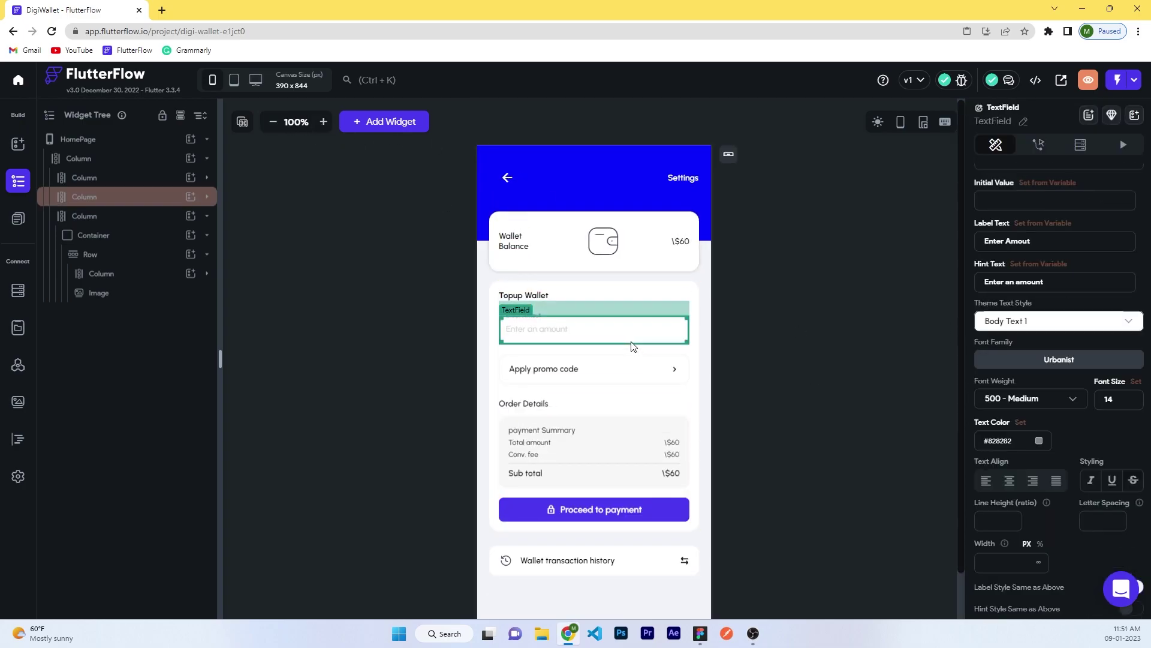
scroll(1073, 484, "down", 5)
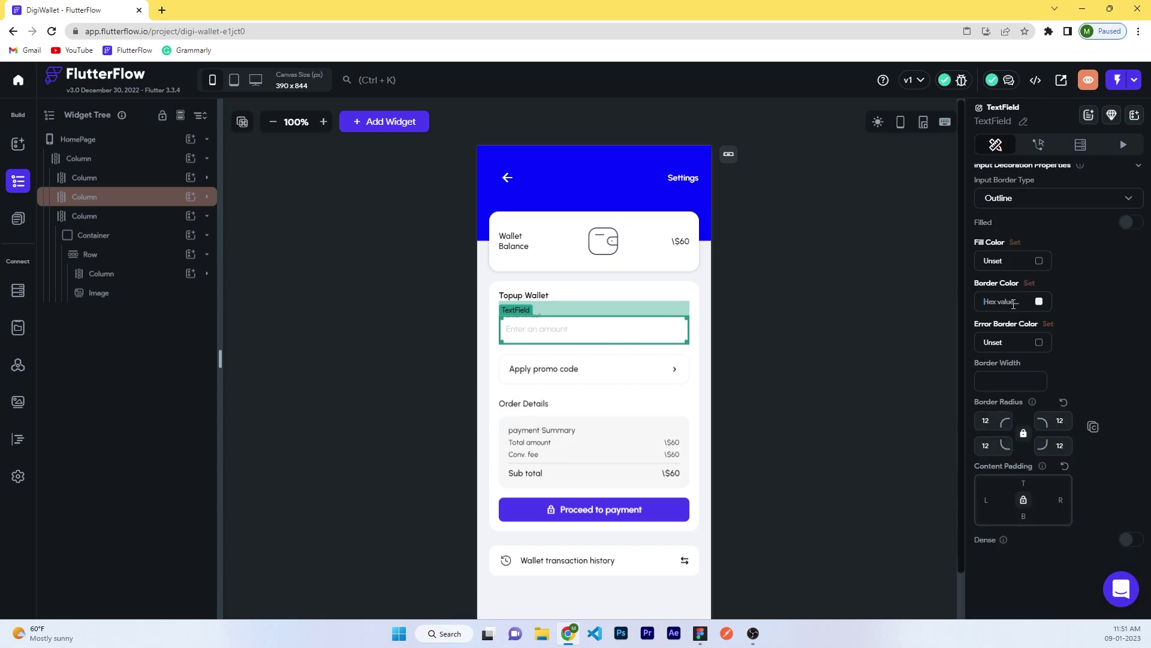
left_click(779, 366)
- Set the border color of the "Apply promo code" container to #828282
left_click(649, 369)
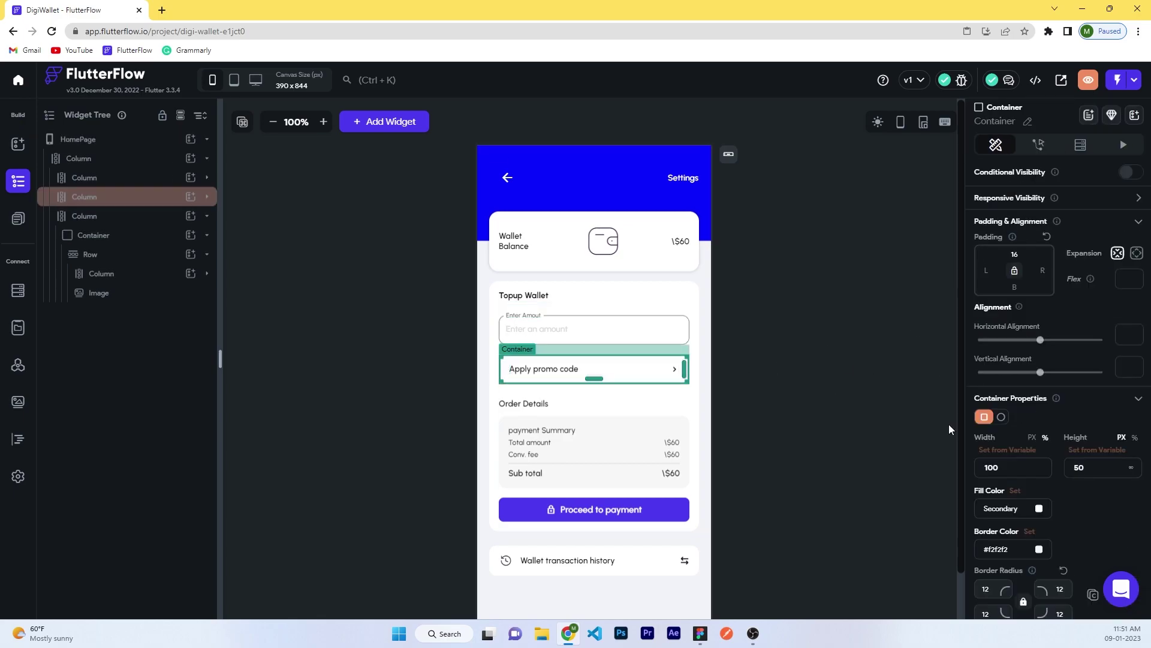
scroll(1013, 408, "down", 5)
left_click(1013, 430)
type("828282")
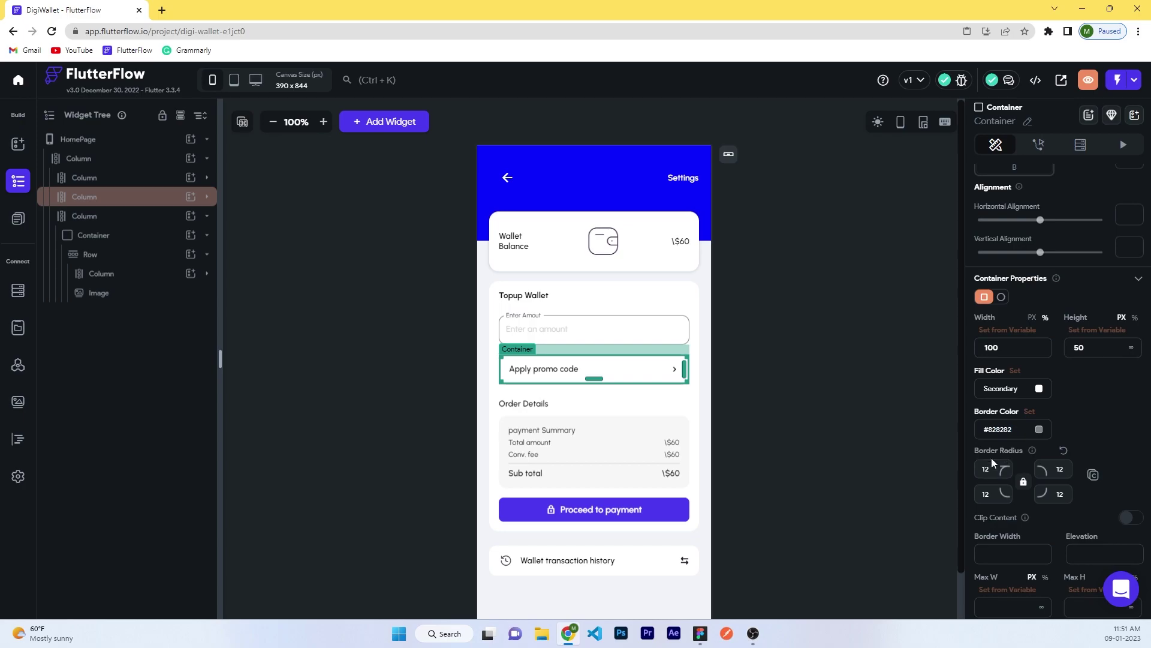
left_click(747, 384)
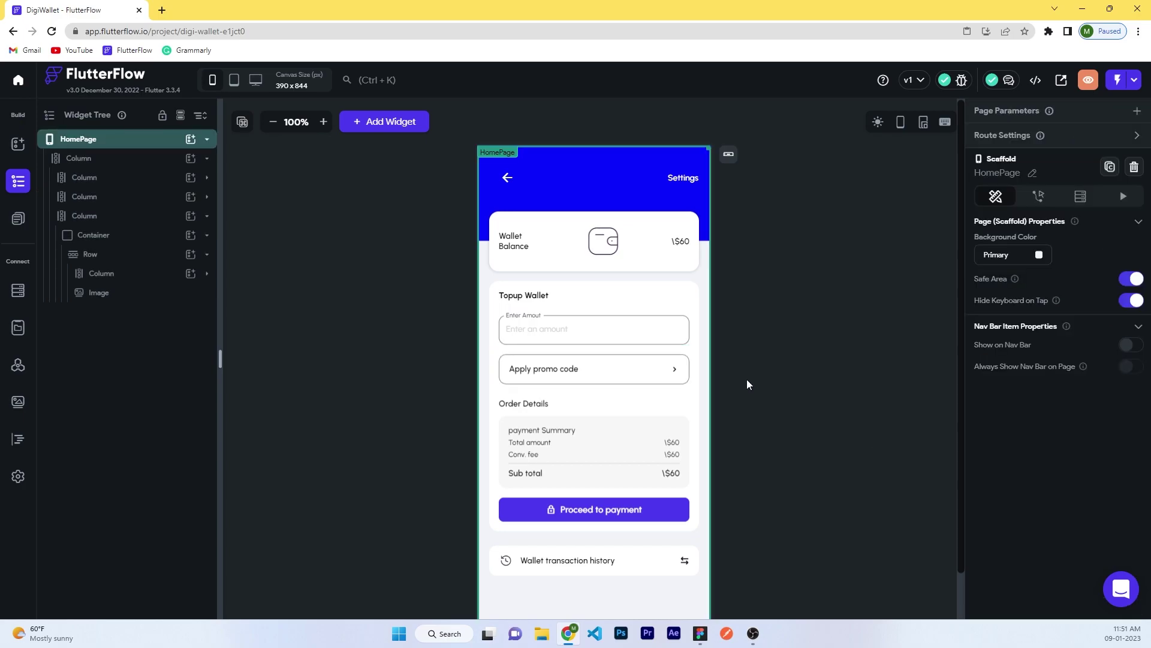
left_click(507, 177)
left_click(1039, 144)
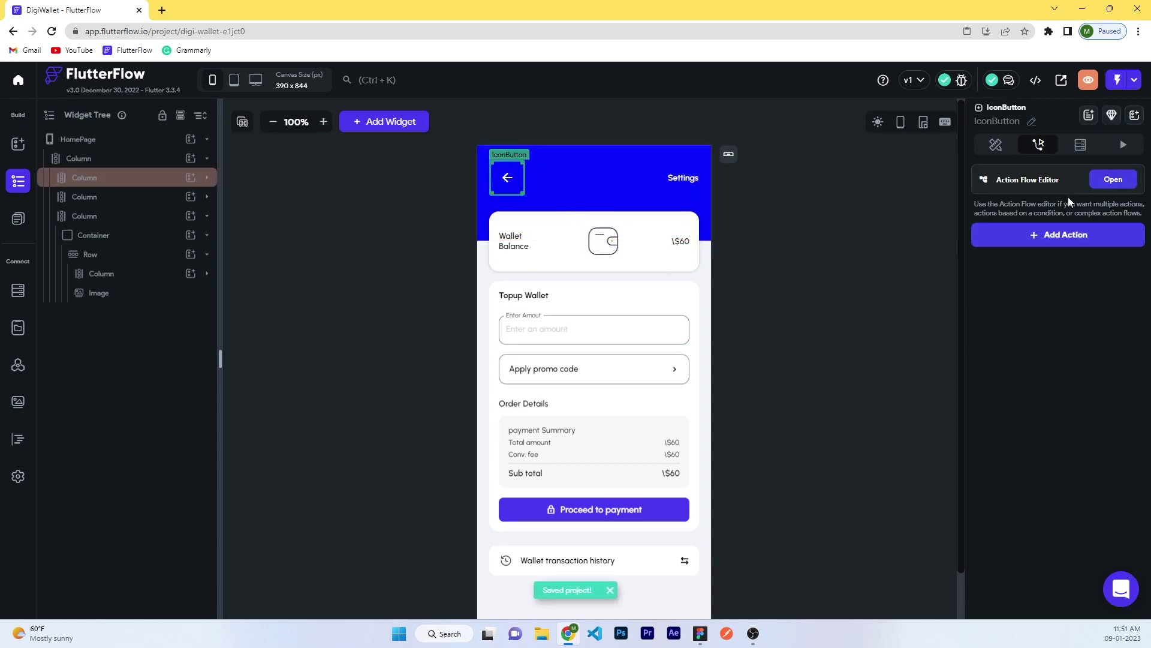
left_click(1058, 235)
left_click(732, 300)
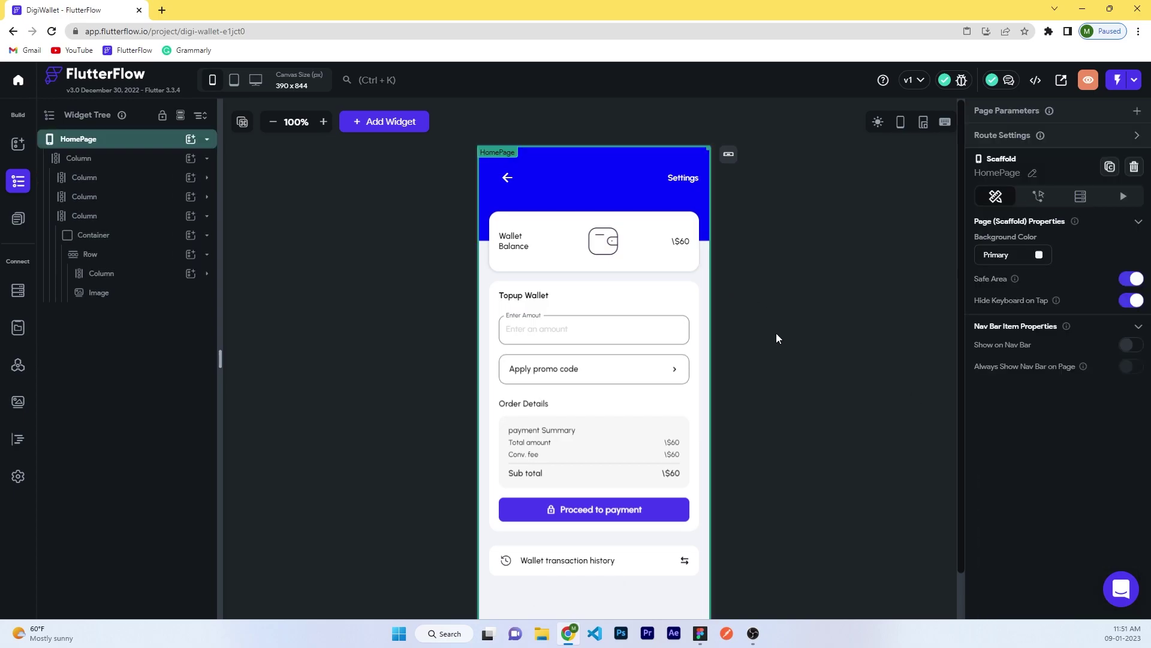
- Switch to the Firebase console and create a project named DigiWallet with Google Analytics enabled, ending on its overview
key("alt+Tab")
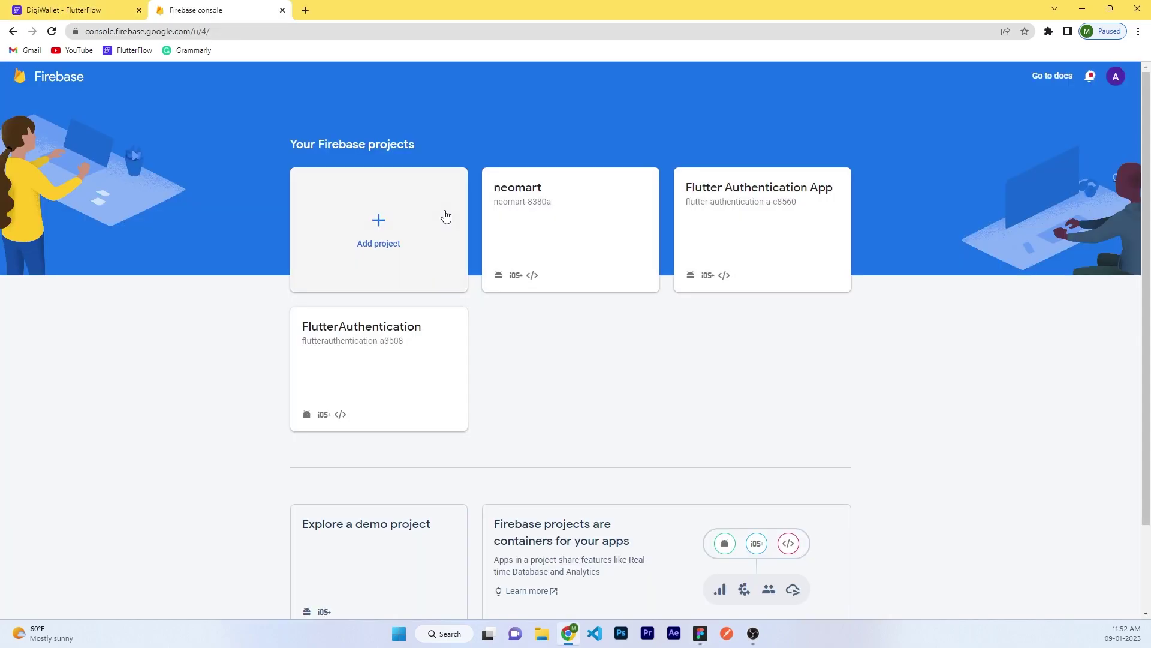
left_click(442, 216)
type("Di")
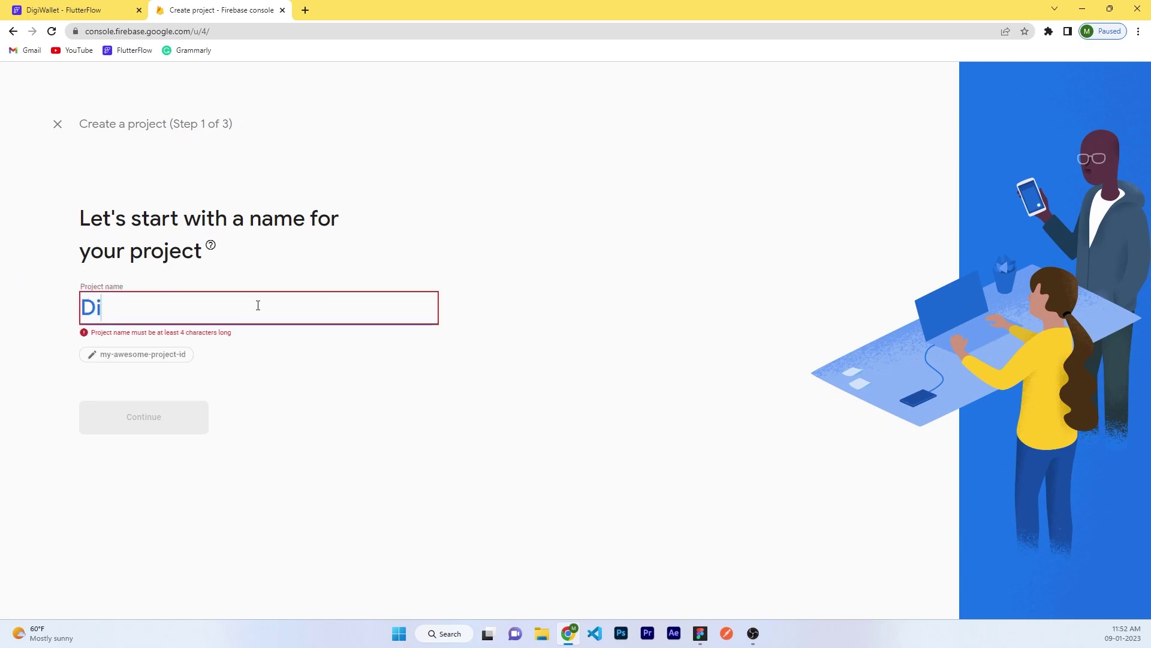
type("giWallet")
left_click(167, 418)
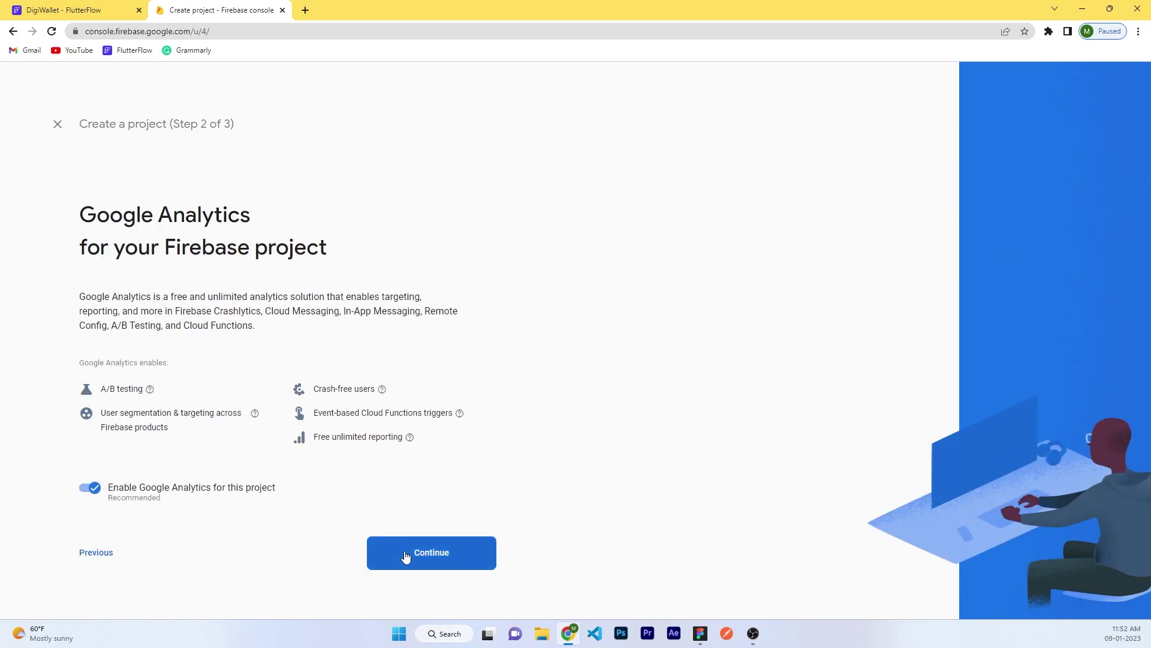
left_click(406, 557)
left_click(458, 432)
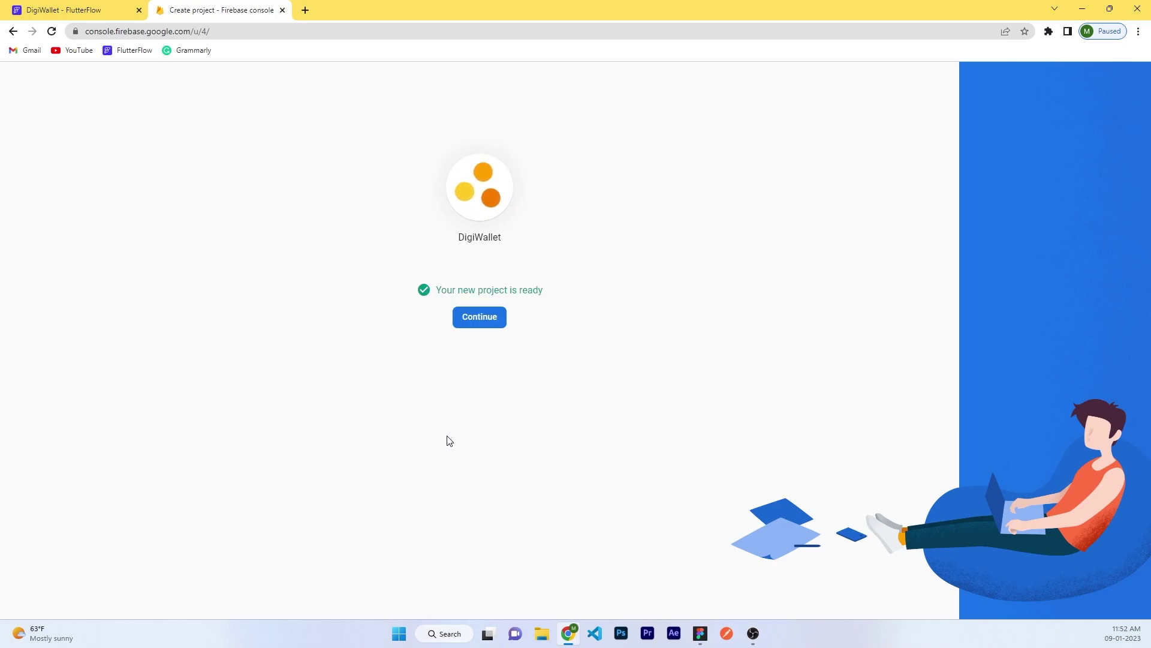
left_click(469, 327)
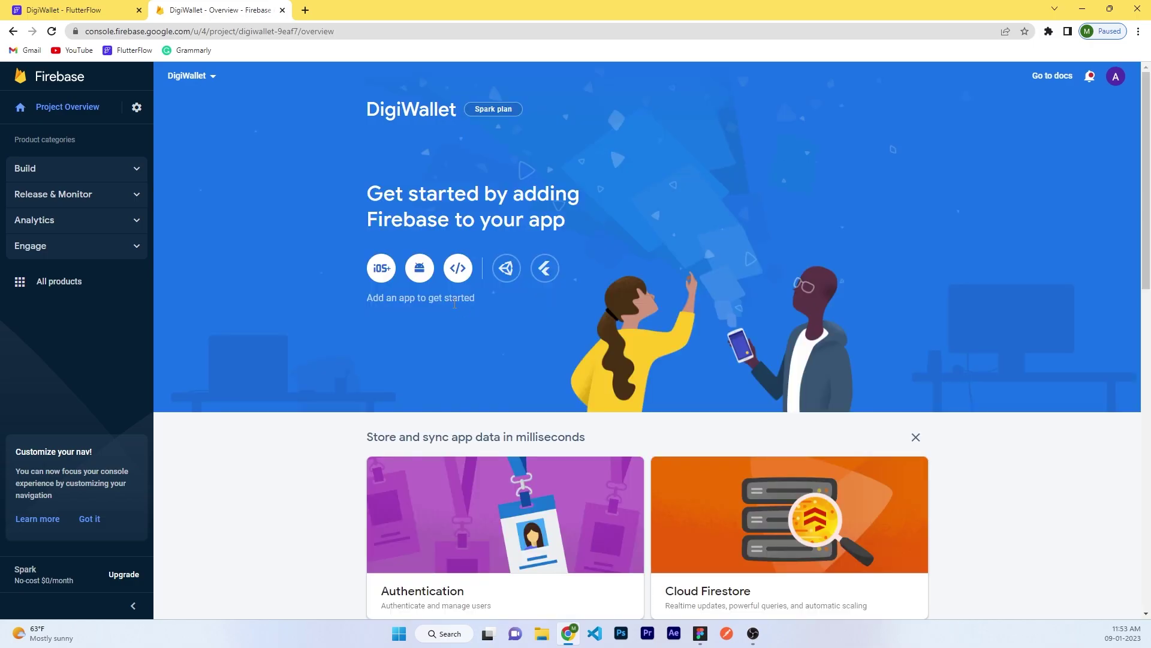
- Open the users and permissions section of the DigiWallet project's settings
mouse_move(75, 187)
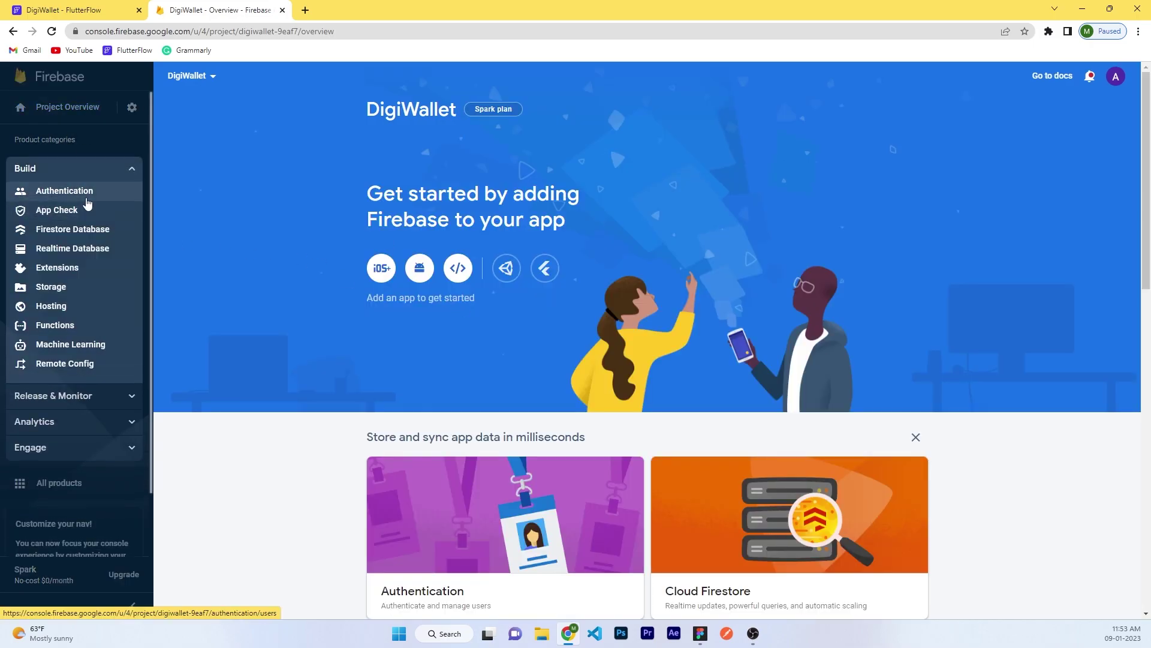
left_click(134, 109)
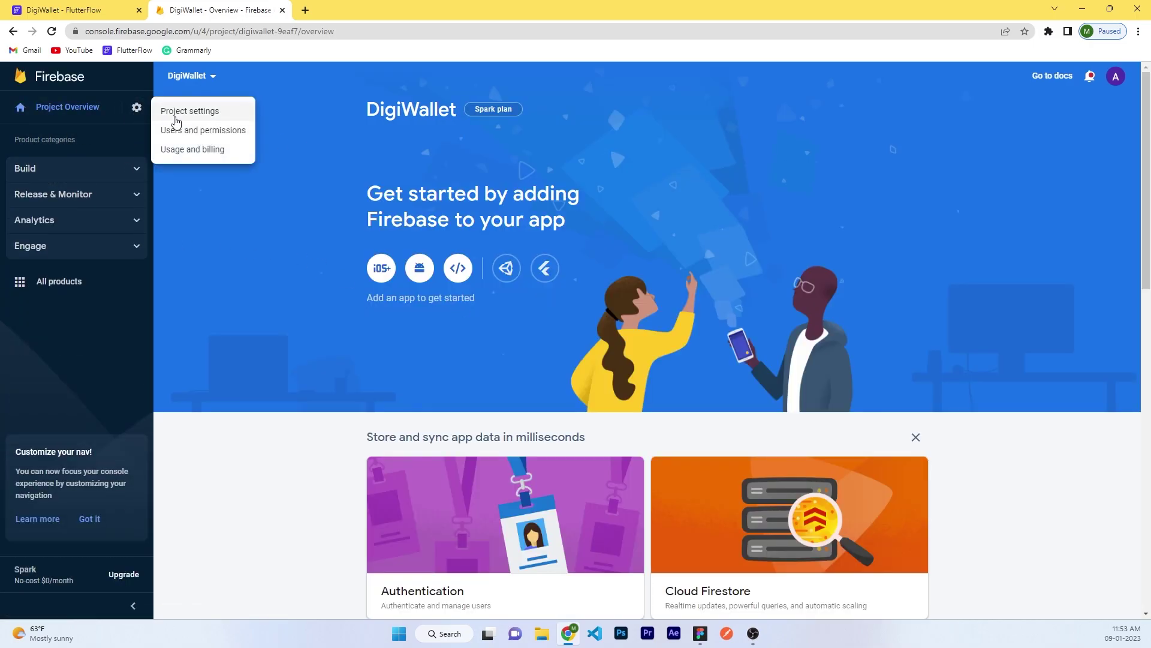
left_click(174, 112)
left_click(536, 134)
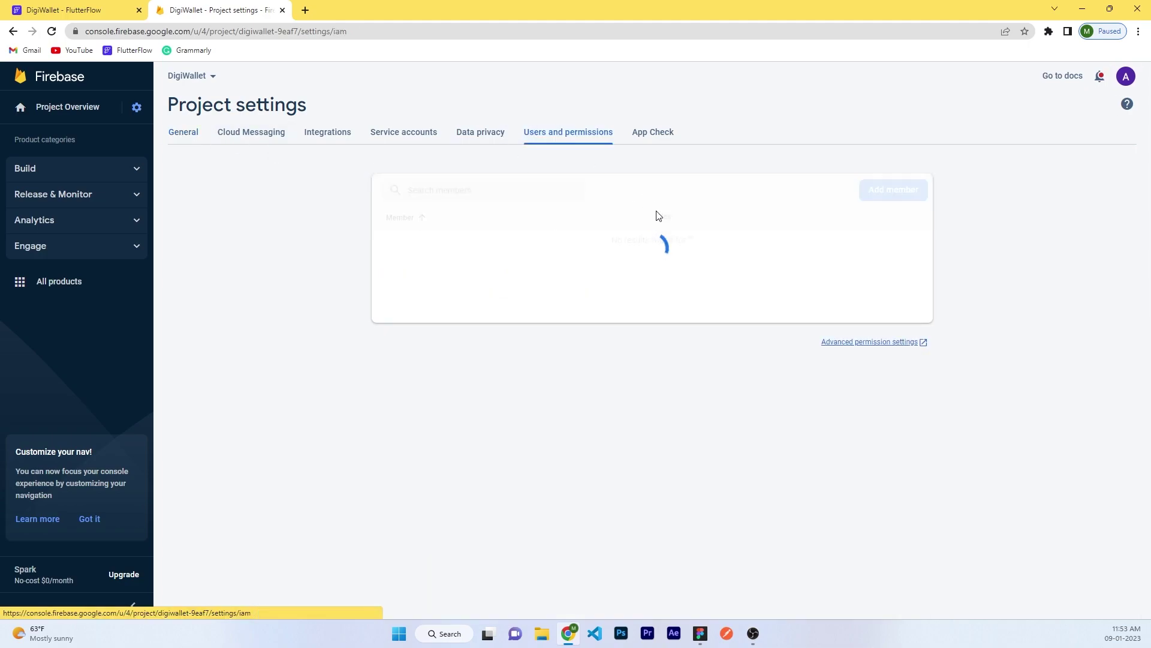
- Add FlutterFlow's Firebase e-mail address as a project member with the Editor role
left_click(898, 192)
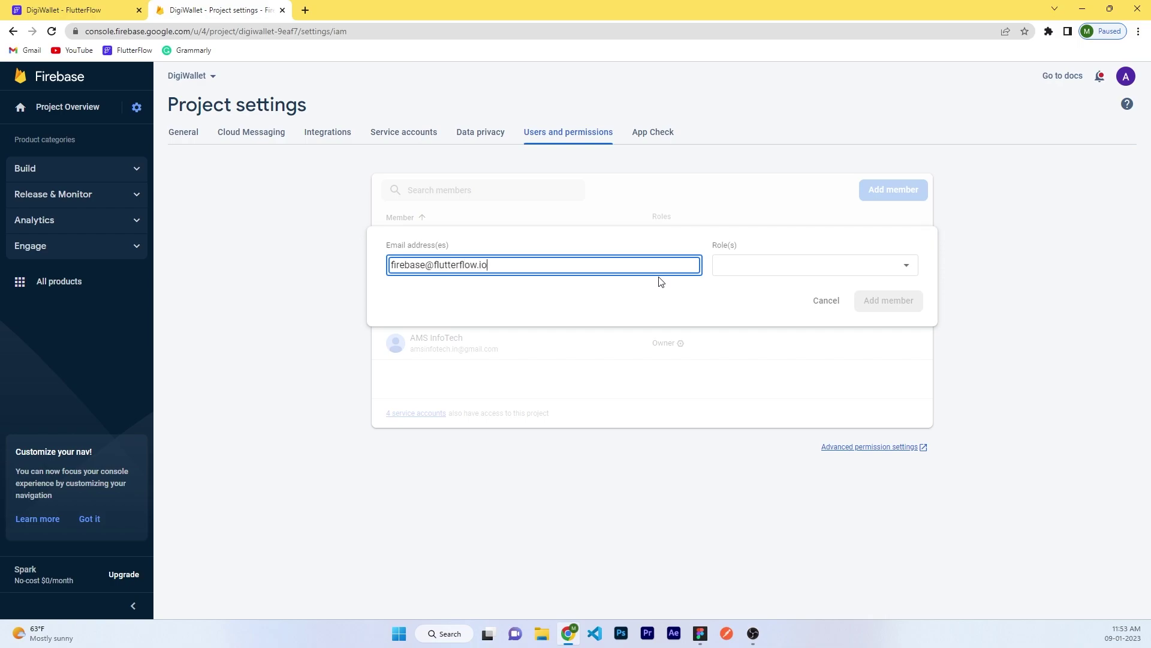
left_click(803, 262)
left_click(757, 289)
left_click(875, 383)
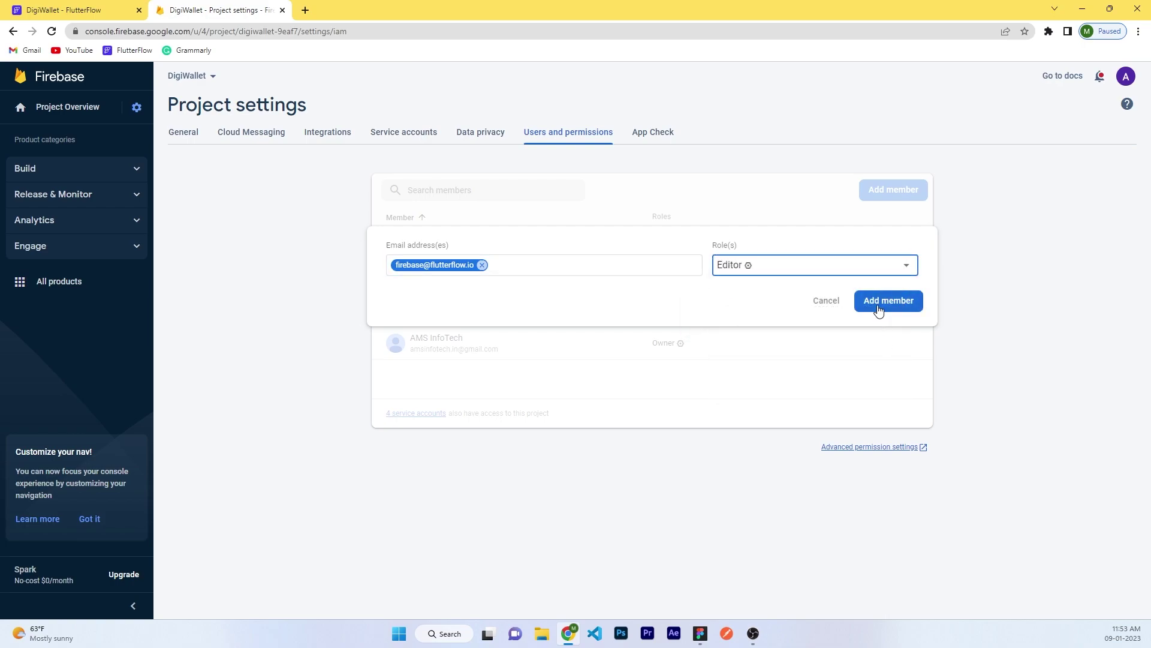
left_click(880, 306)
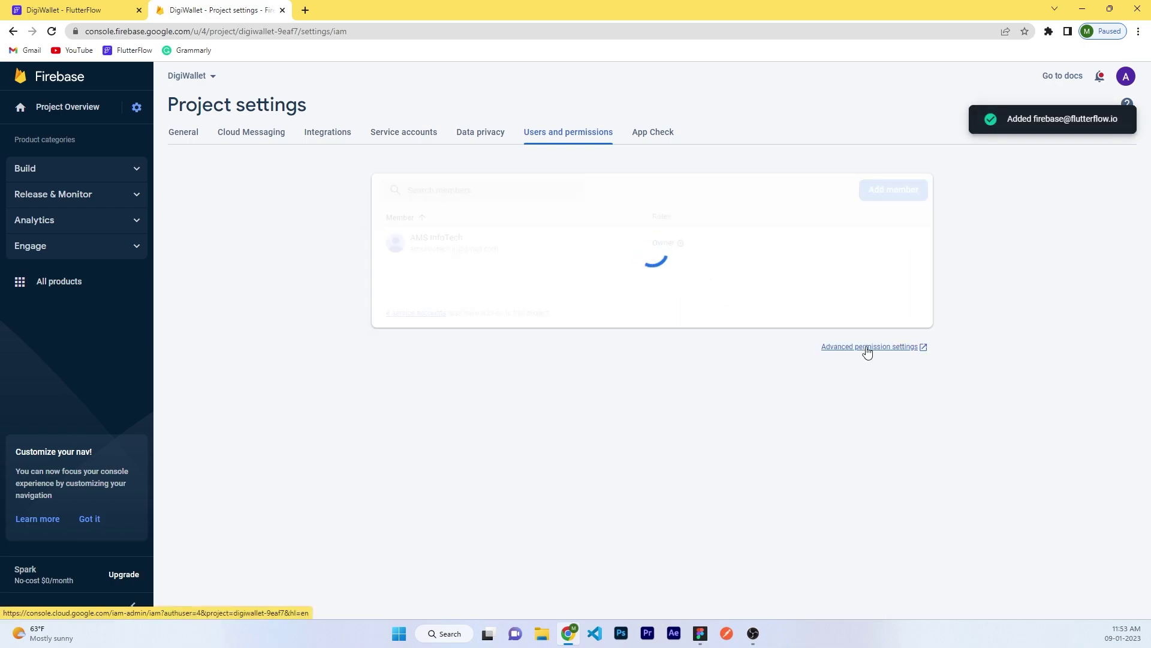
- Open the project's advanced permission settings in Google Cloud and assign the Cloud Functions Admin role to the FlutterFlow principal
left_click(868, 380)
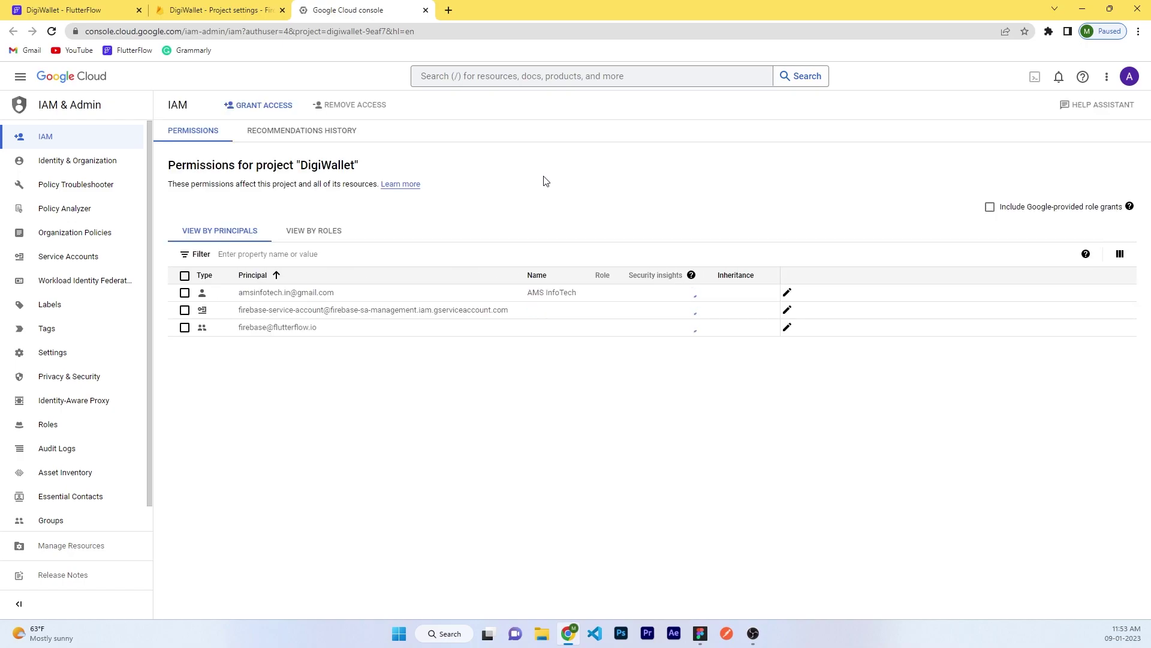
left_click(927, 357)
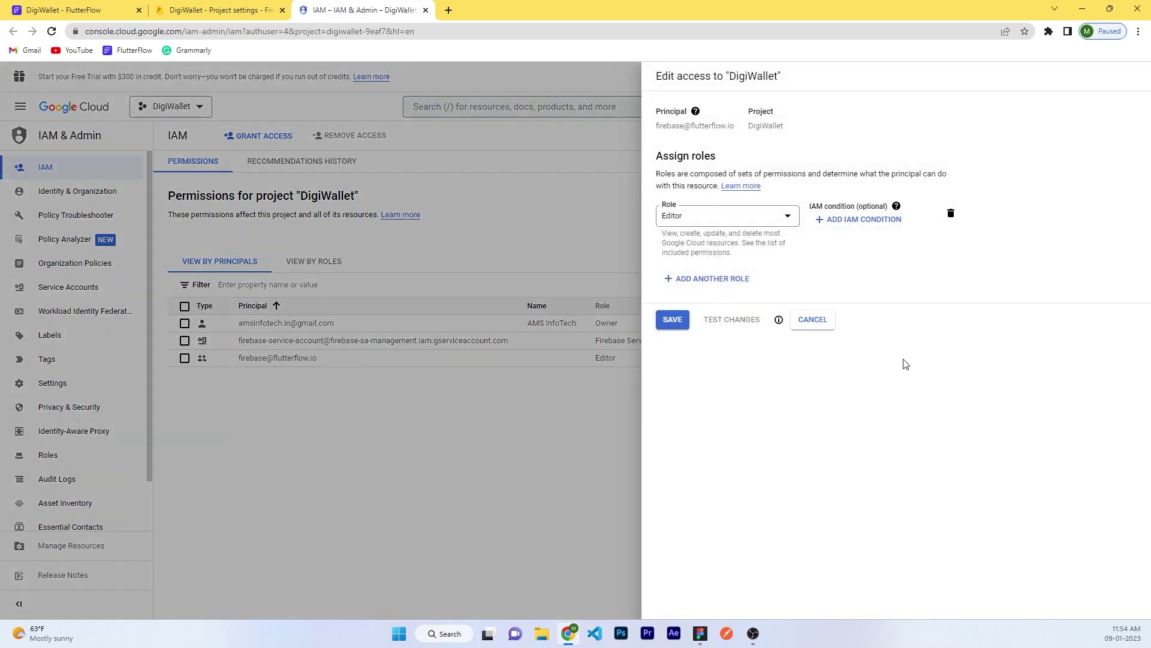
left_click(708, 280)
left_click(709, 283)
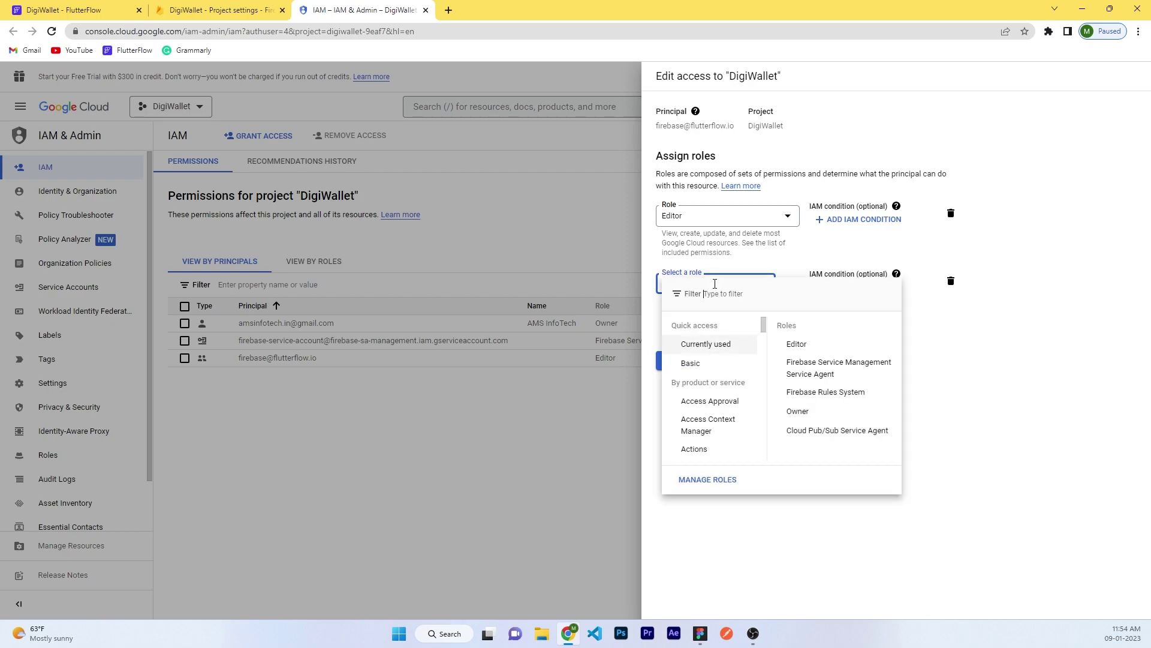
type("cloud")
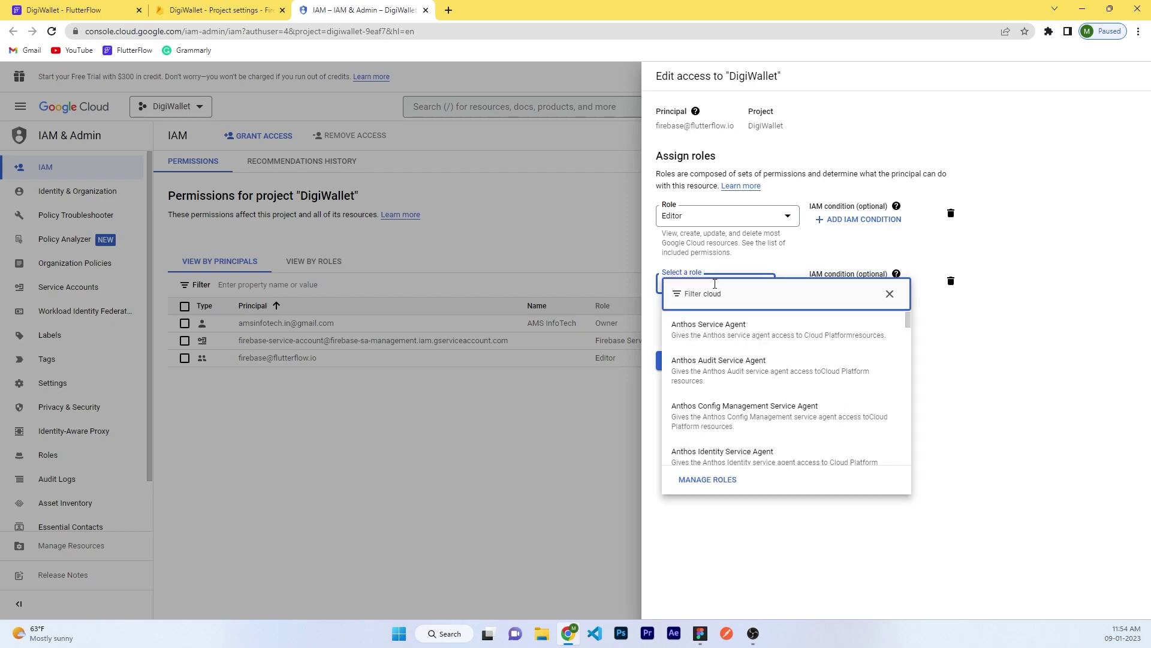
type(" function")
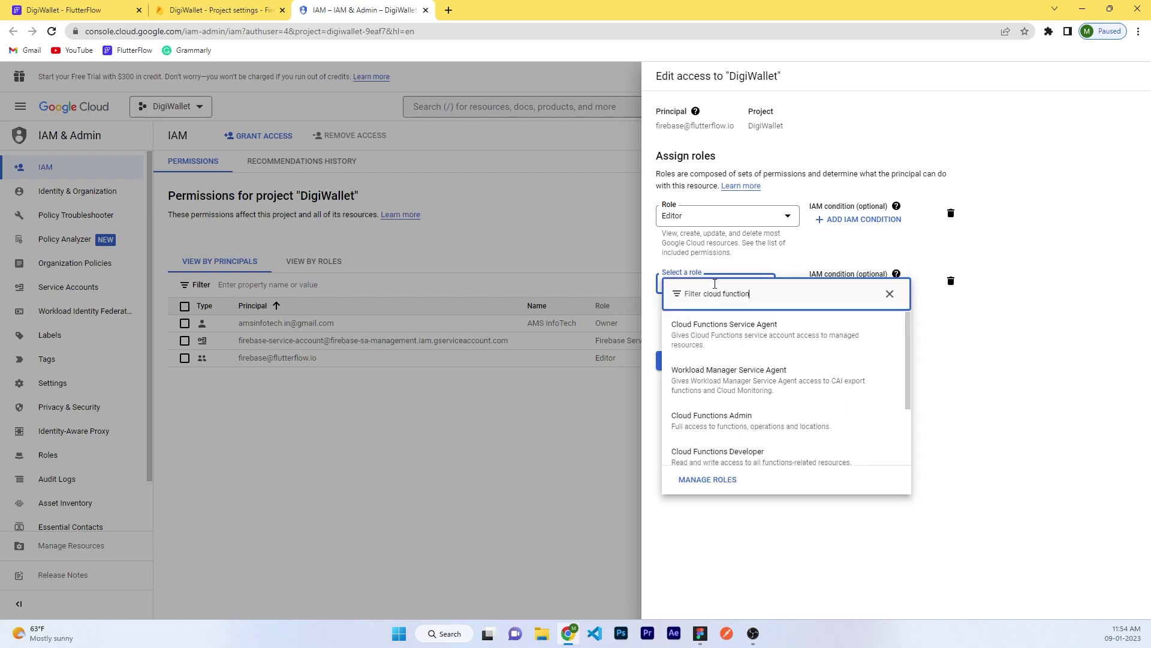
type("s admin")
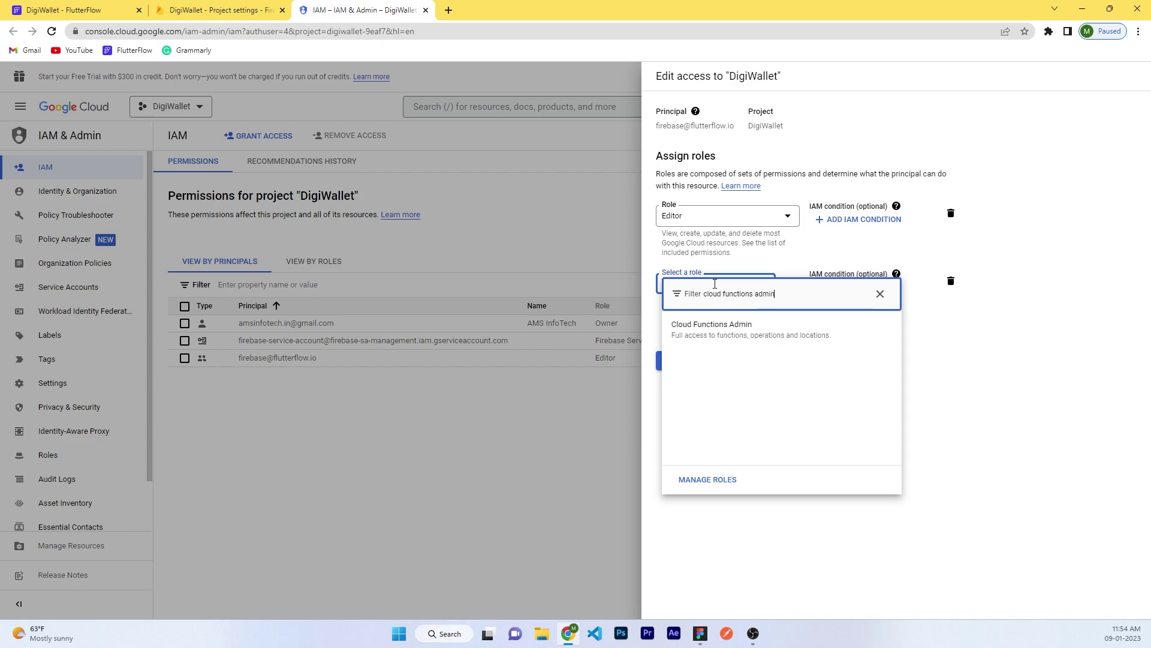
left_click(696, 323)
- Add the Service Account User role to the FlutterFlow principal, save the access changes and update the policy
left_click(738, 337)
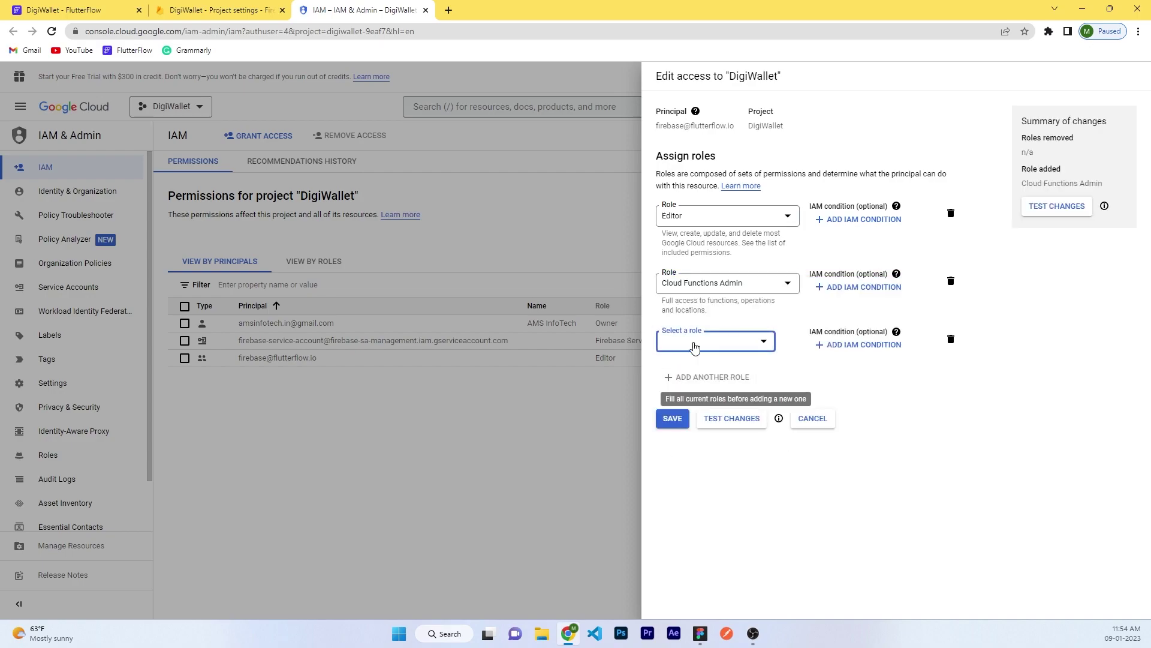
left_click(694, 343)
left_click(706, 353)
type("se")
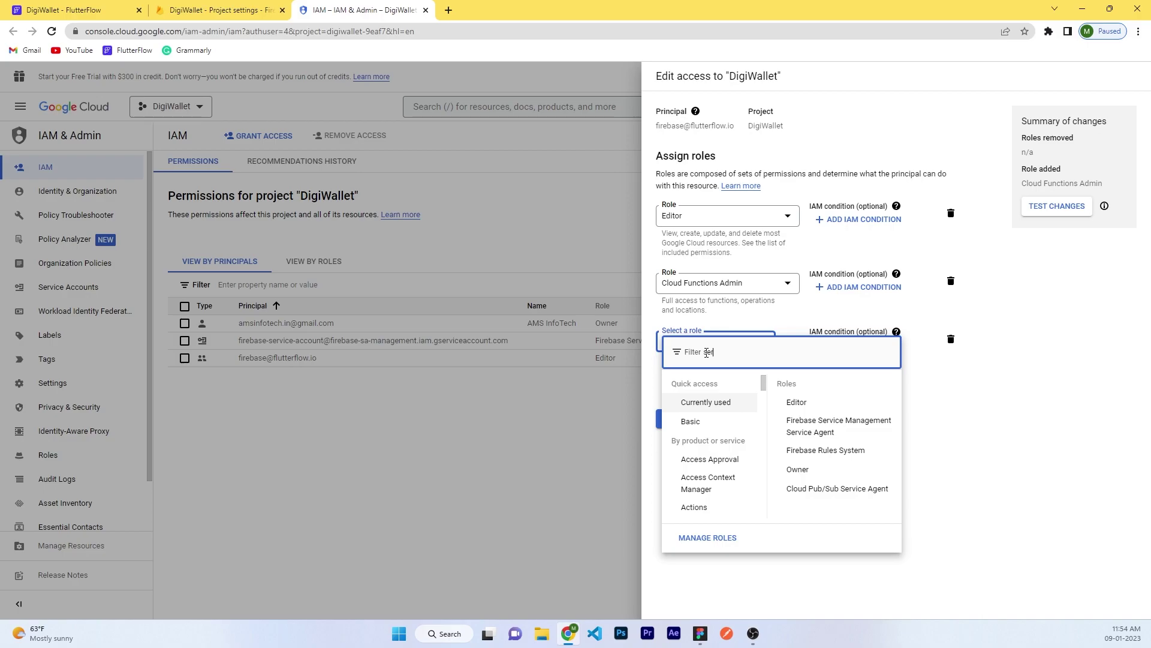
type("rvice accoun")
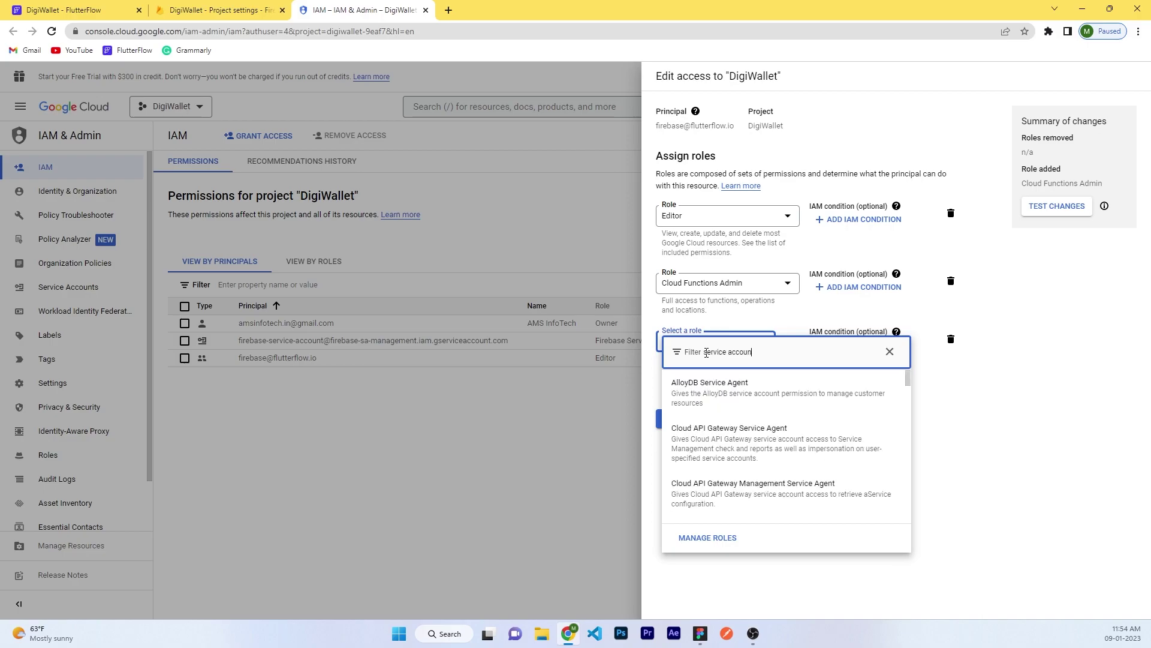
type("t user")
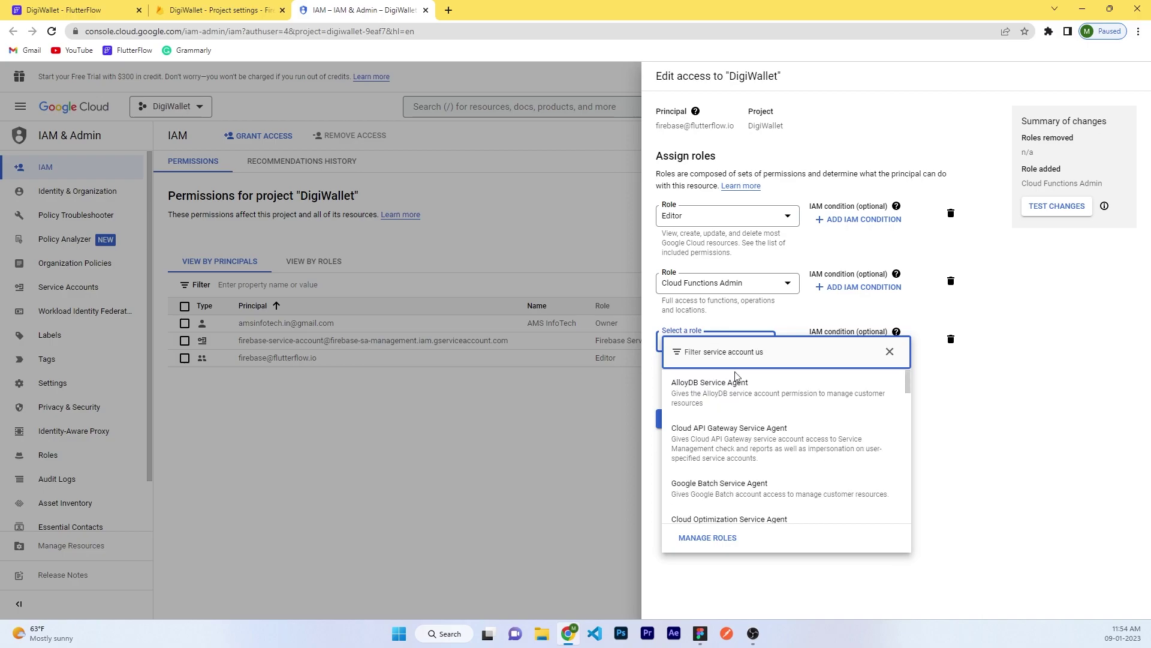
scroll(737, 383, "down", 3)
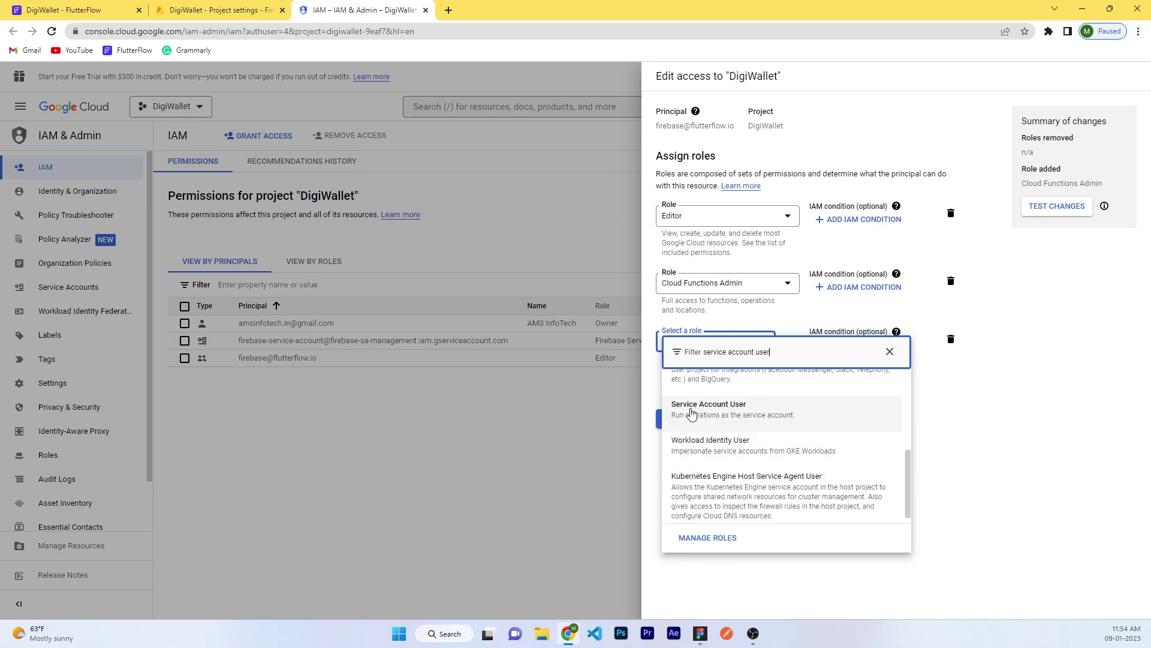
left_click(690, 410)
left_click(668, 444)
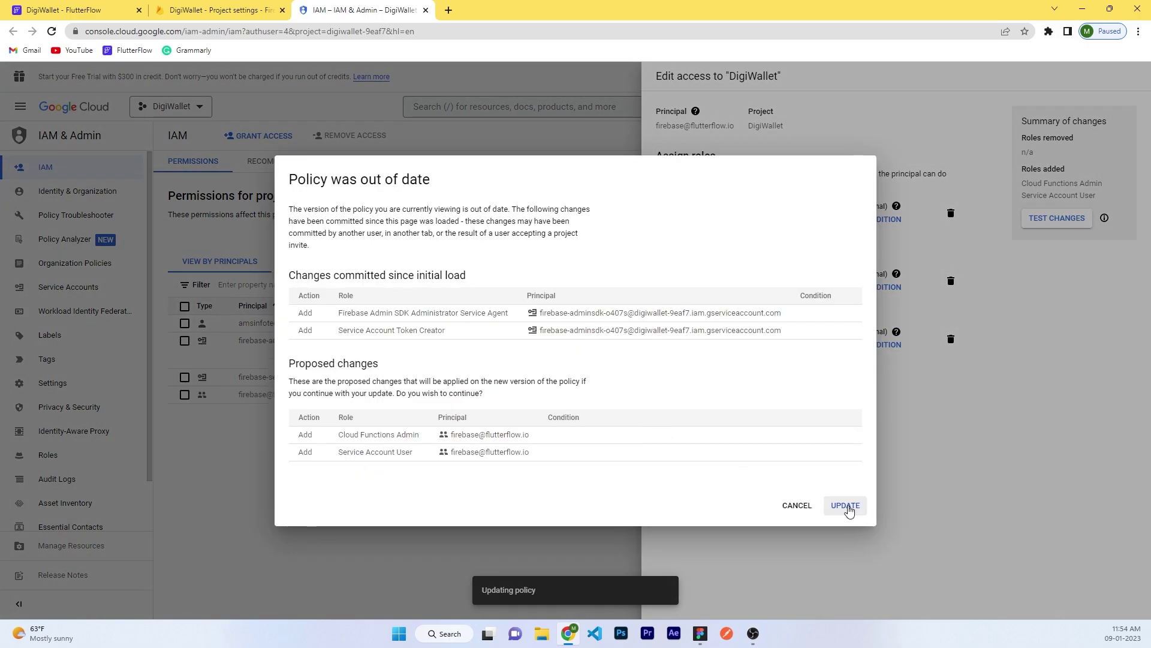
left_click(844, 504)
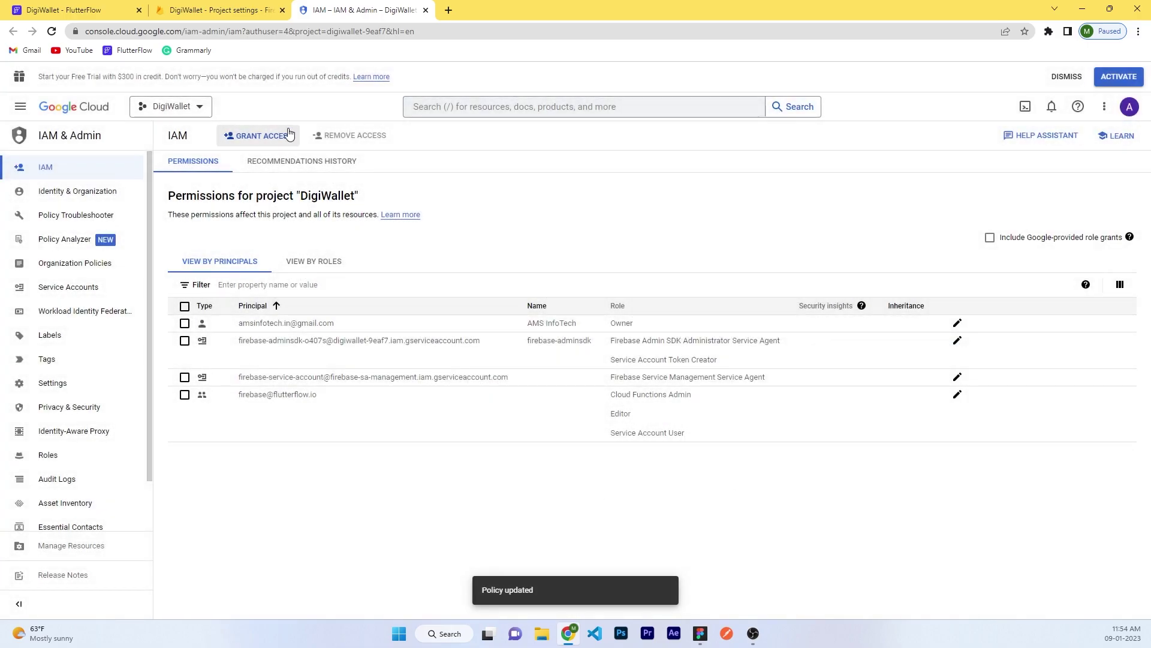
- Return to the DigiWallet project in the Firebase console and start the Authentication setup
left_click(217, 11)
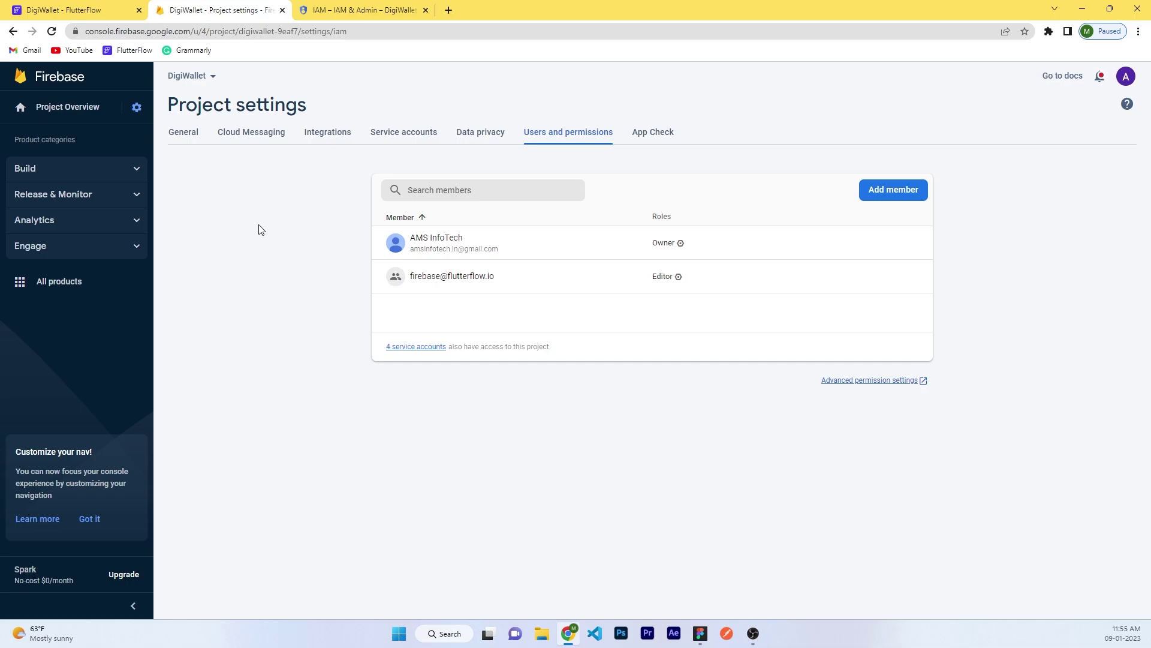
left_click(360, 10)
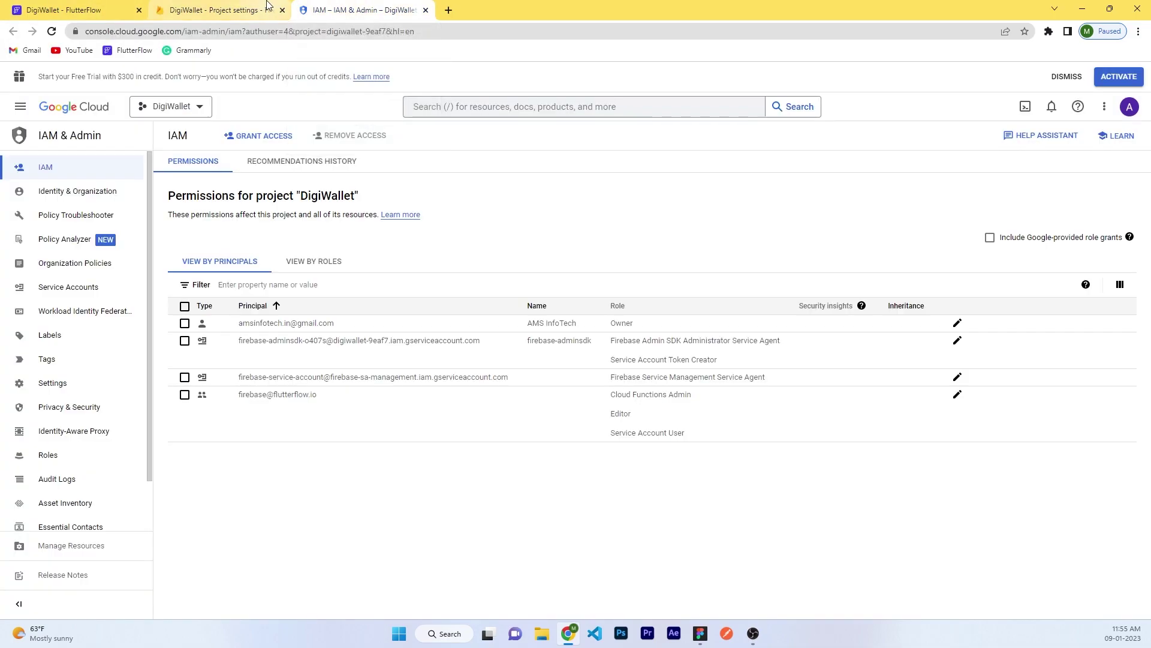
left_click(216, 10)
mouse_move(70, 5)
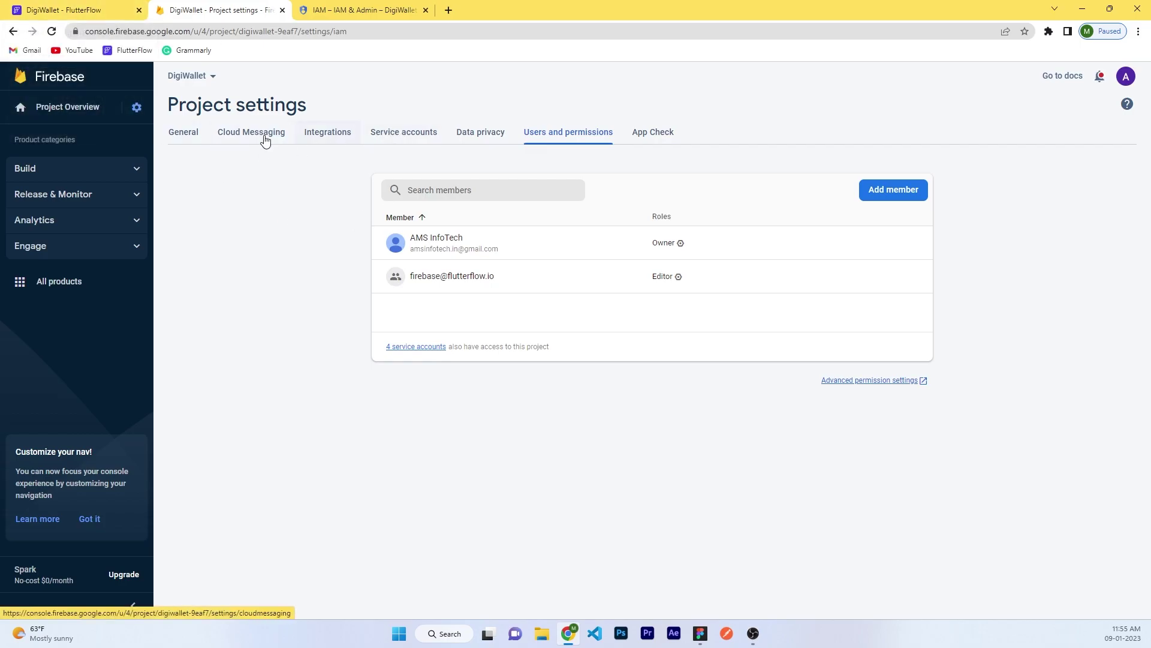
left_click(191, 126)
left_click(63, 170)
left_click(48, 190)
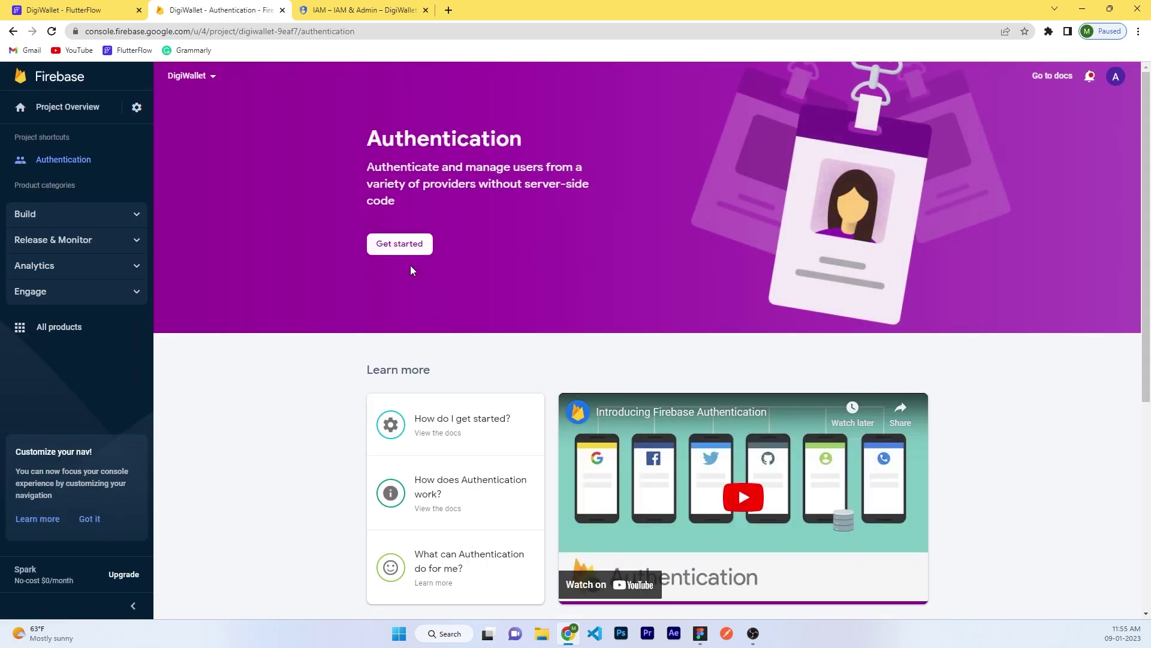
left_click(412, 249)
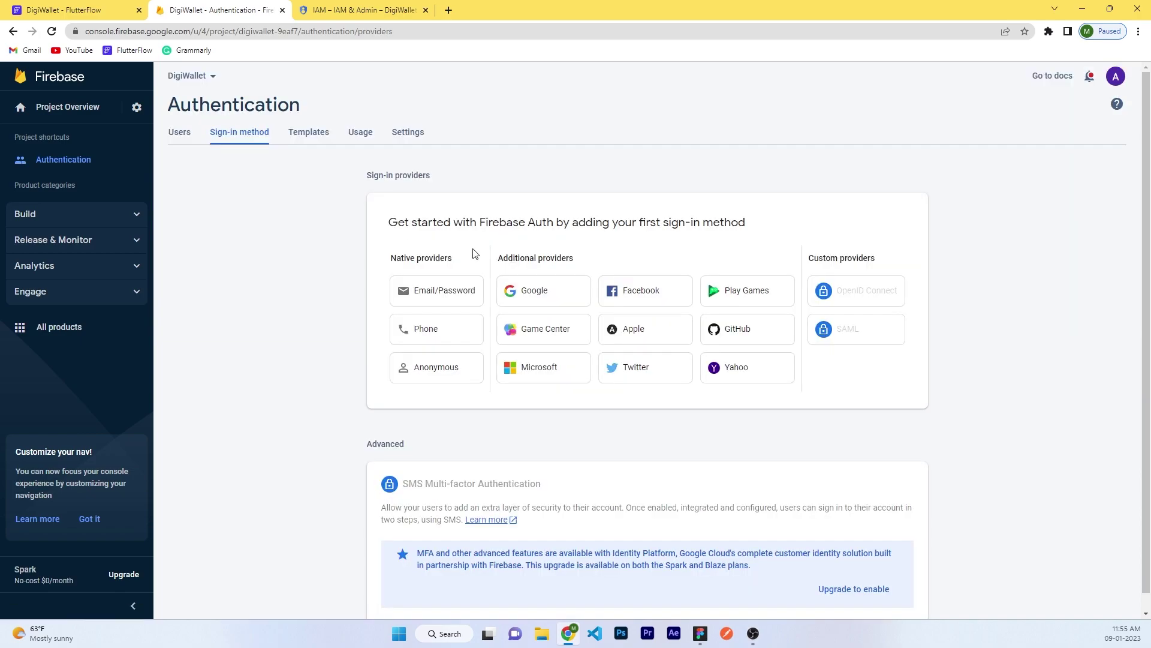
- Enable and save the Email/Password sign-in provider, then show the Authentication users list
left_click(461, 300)
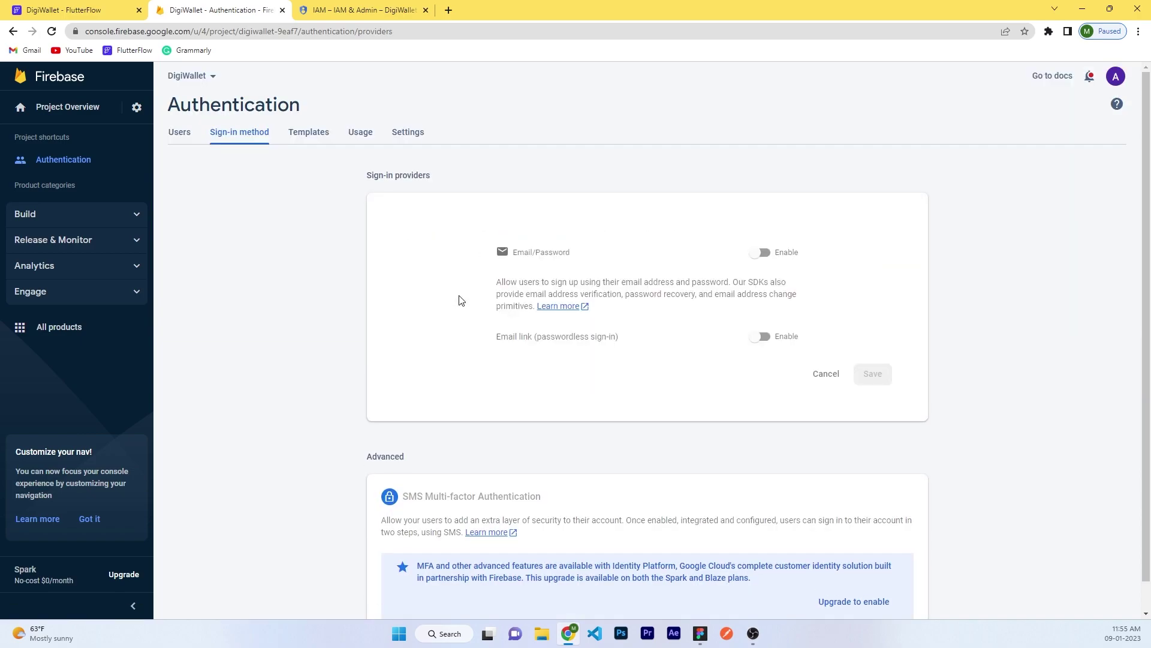
left_click(761, 252)
left_click(872, 374)
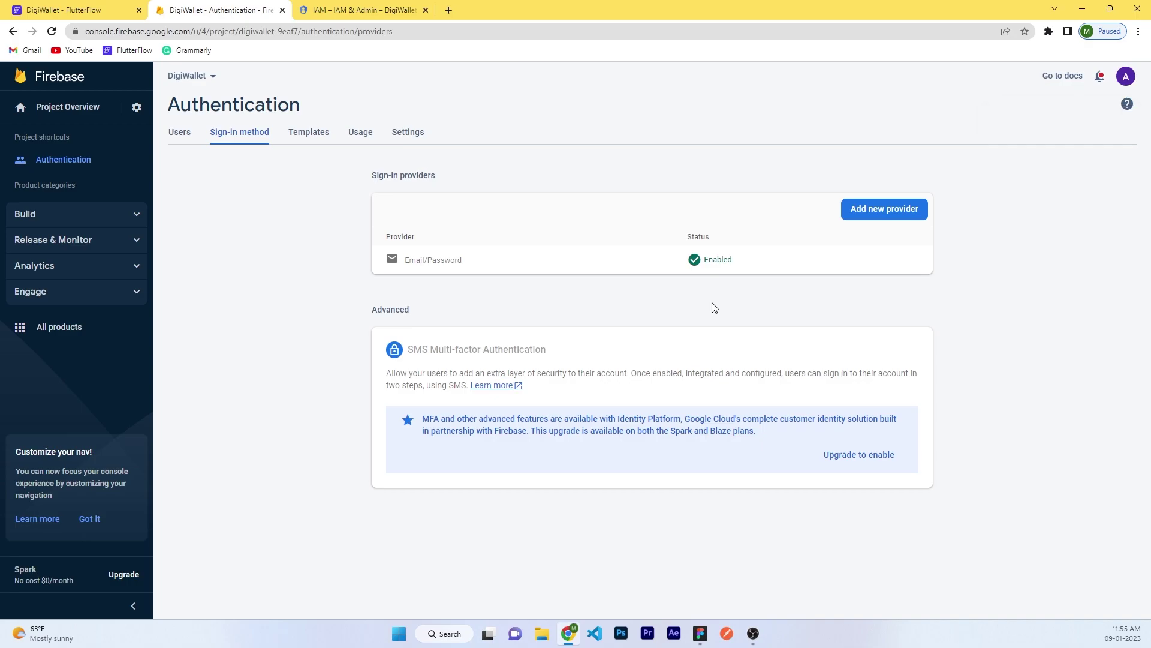
left_click(189, 137)
- Create a Cloud Firestore database in production mode with the location nam5 (United States)
left_click(83, 214)
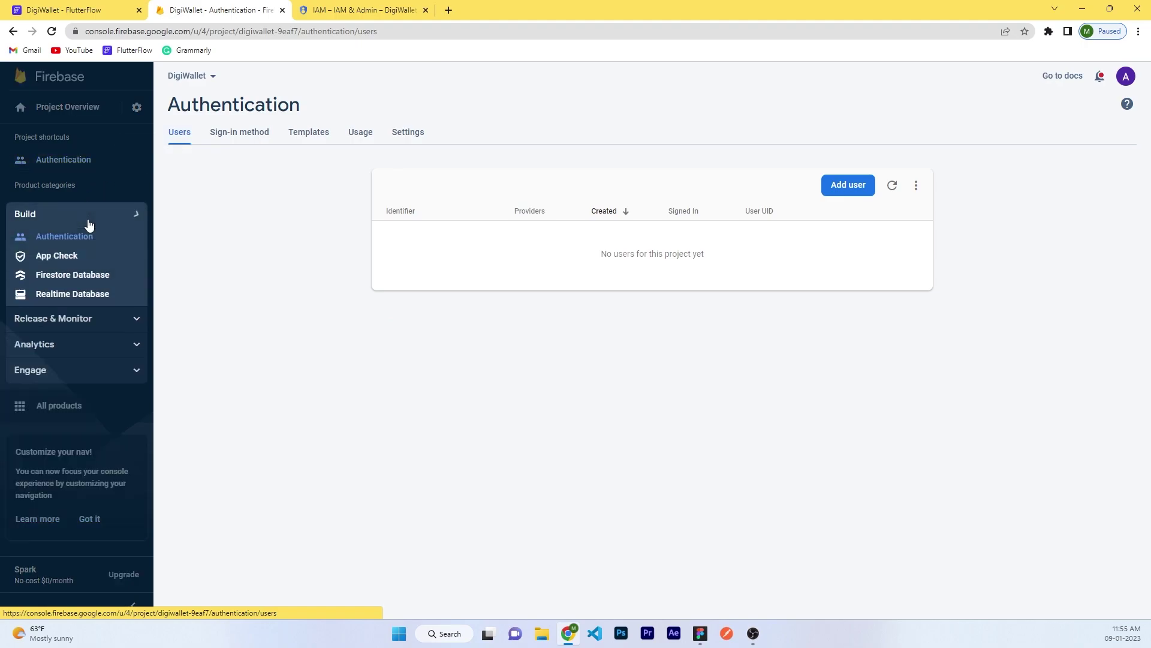
left_click(83, 282)
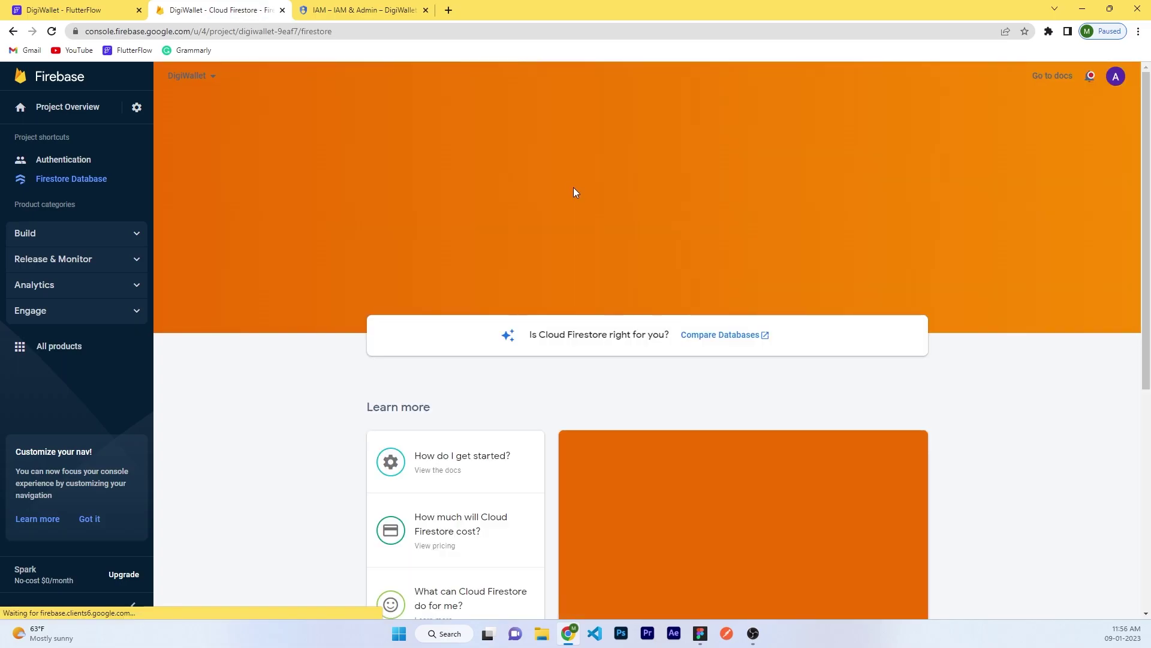
left_click(380, 248)
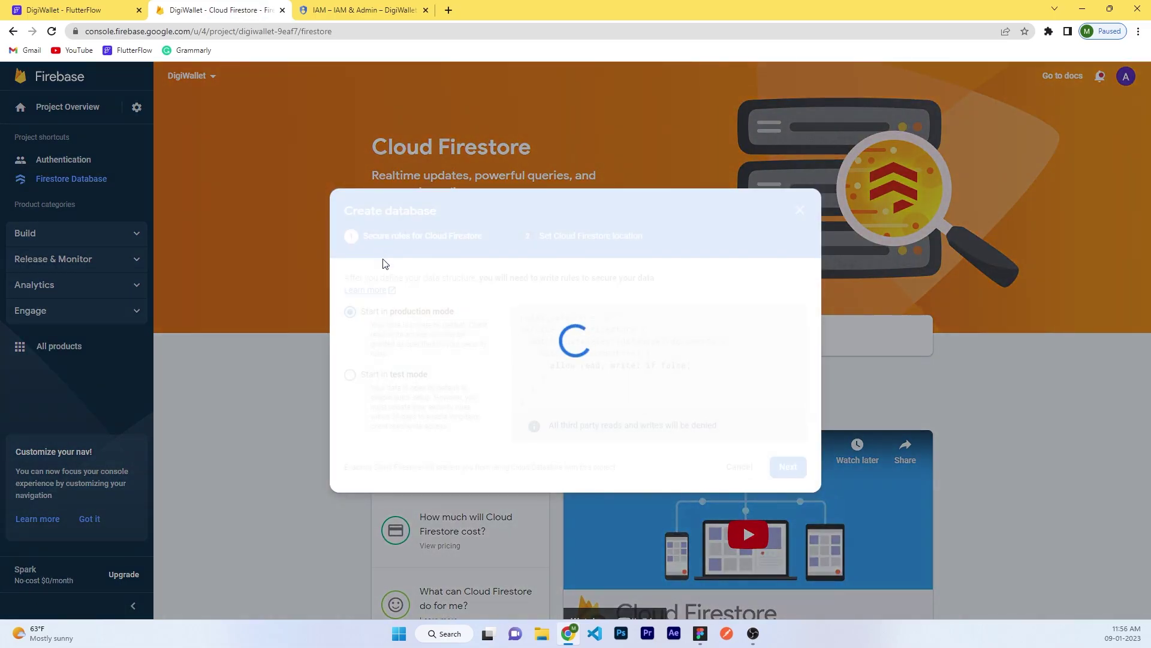
left_click(780, 484)
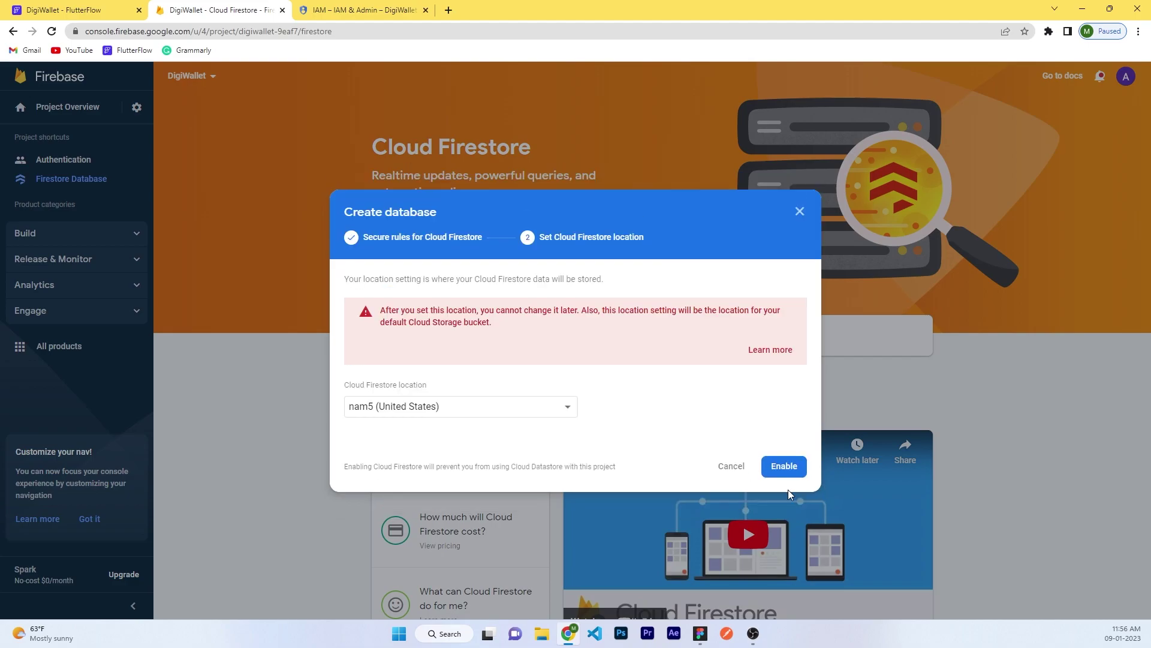
left_click(785, 472)
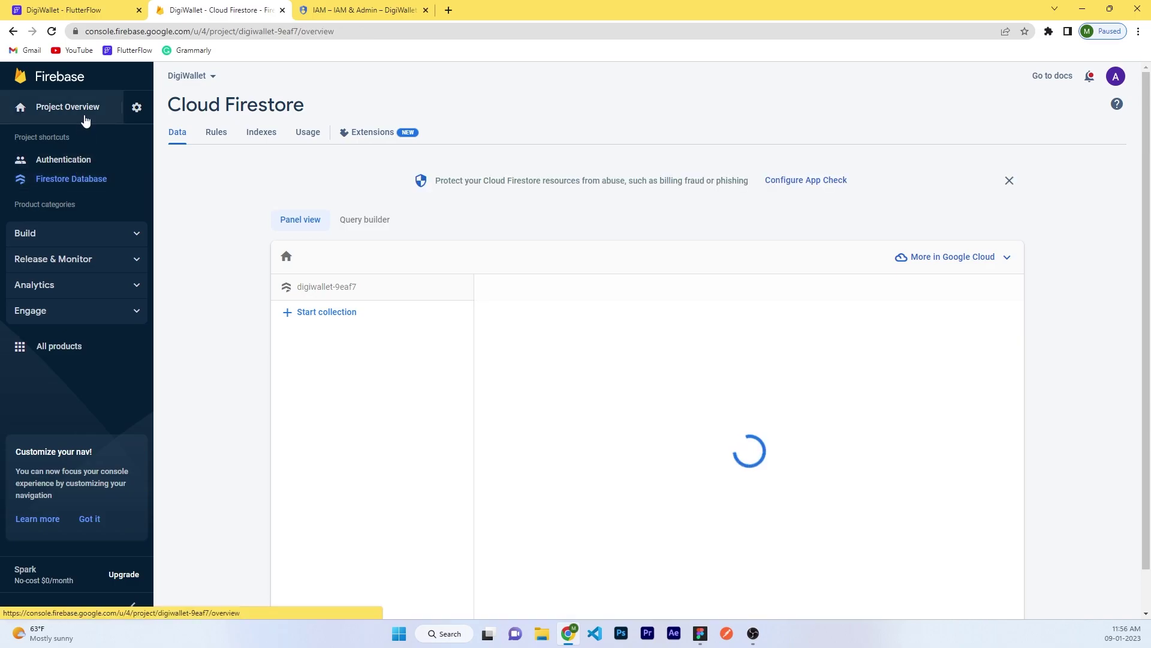
- Open the general project settings and set the default GCP resource location to nam5 (us-central)
left_click(85, 113)
left_click(137, 107)
left_click(191, 110)
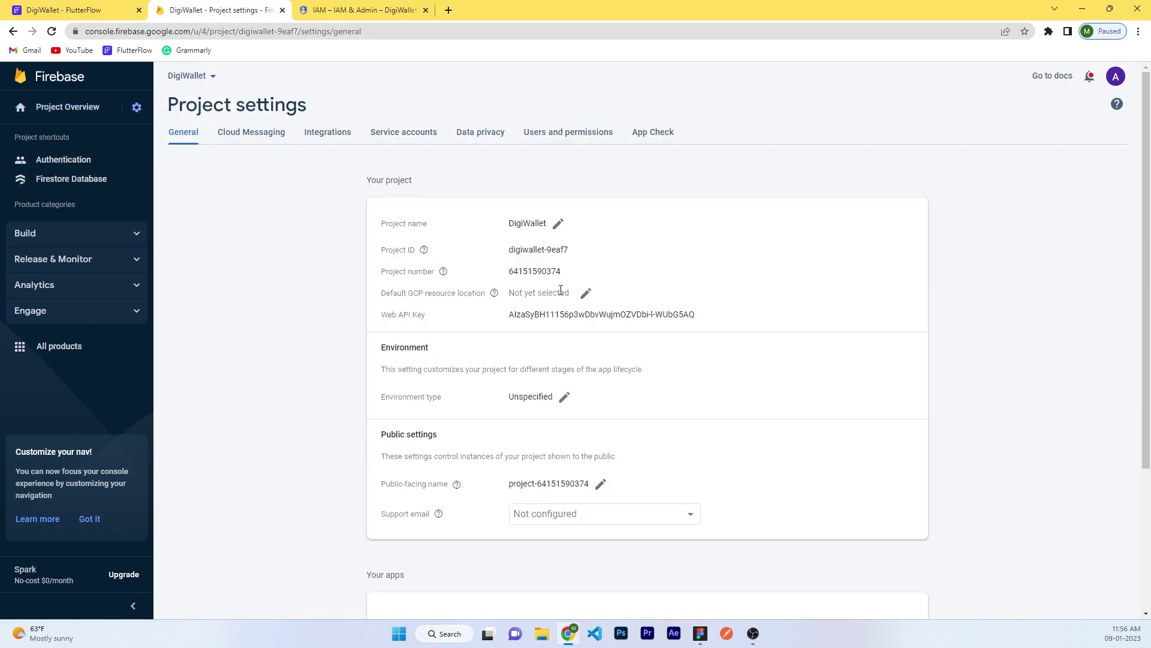
left_click(586, 294)
left_click(727, 417)
- Copy the Firebase project ID from the general project settings and switch to FlutterFlow
double_click(529, 252)
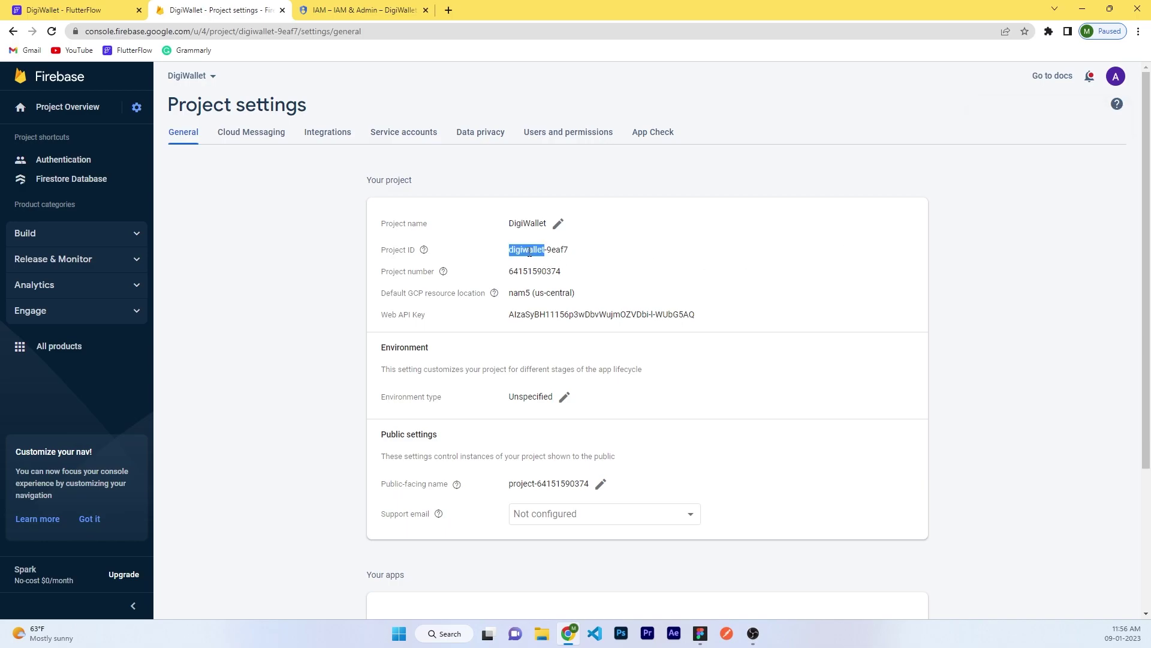
triple_click(529, 251)
right_click(532, 251)
left_click(550, 264)
left_click(63, 9)
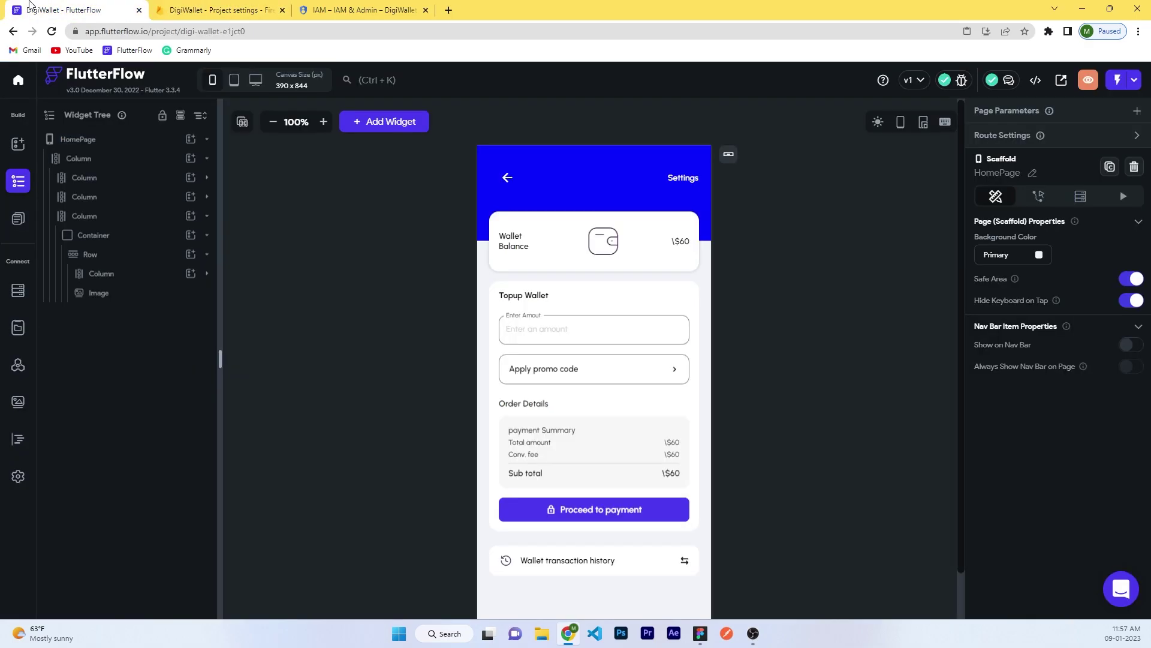
- Connect the Firebase project ID digiwallet-9eaf7 in FlutterFlow's Firebase settings and auto-generate the config files
left_click(18, 290)
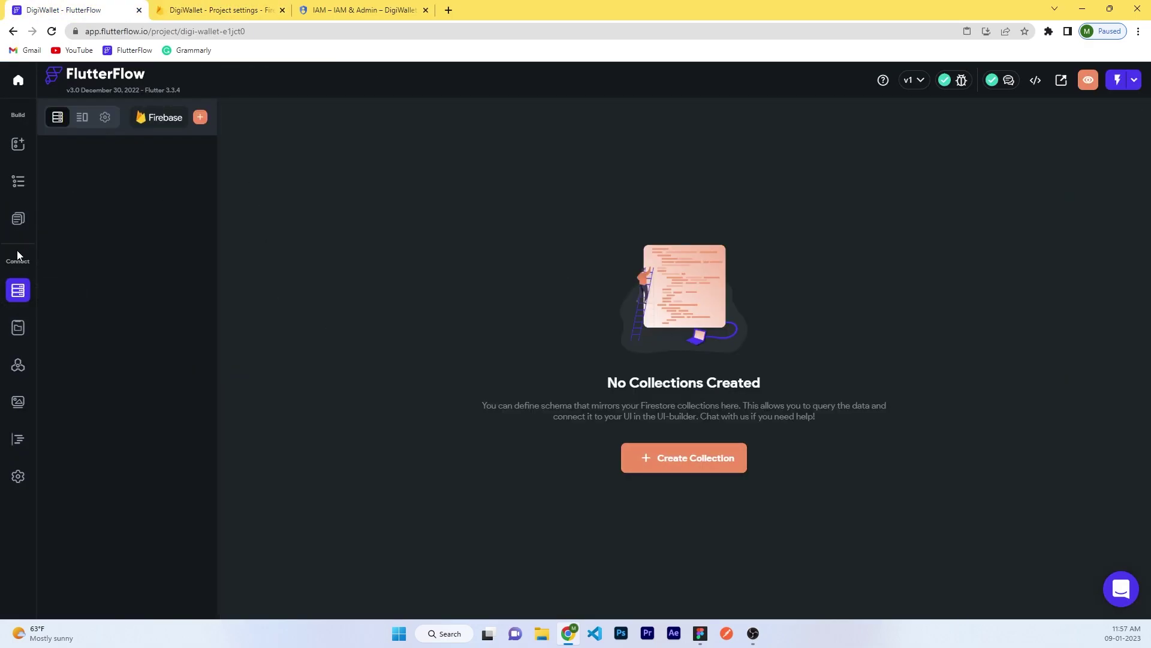
left_click(18, 476)
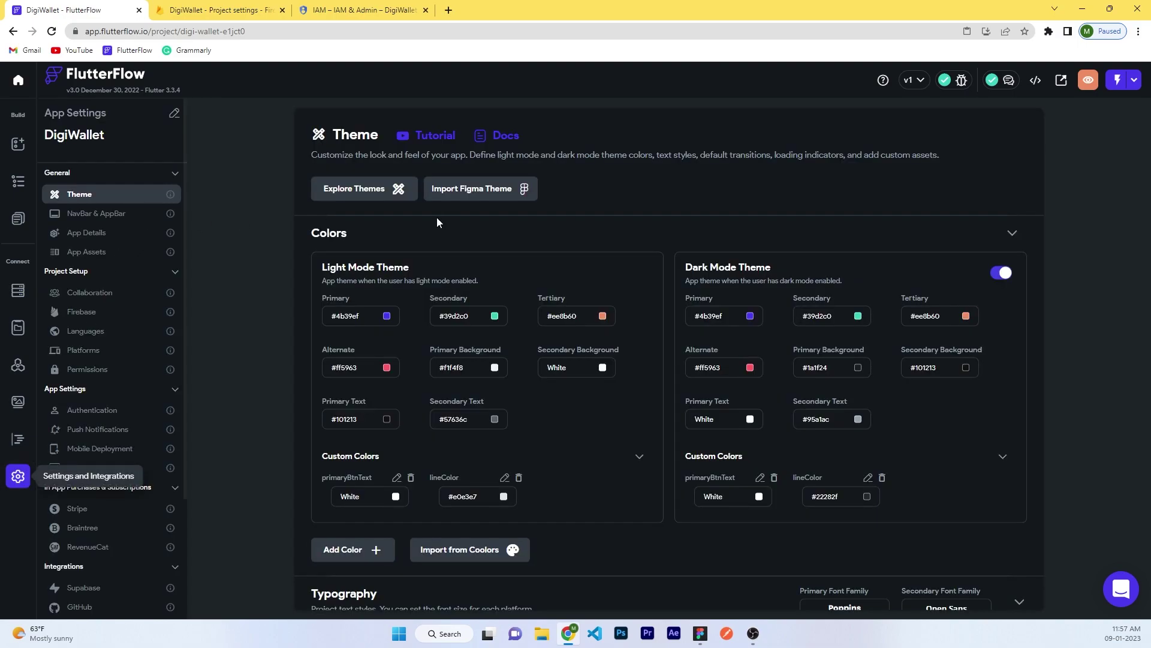
left_click(83, 311)
left_click(390, 209)
key("ctrl+v")
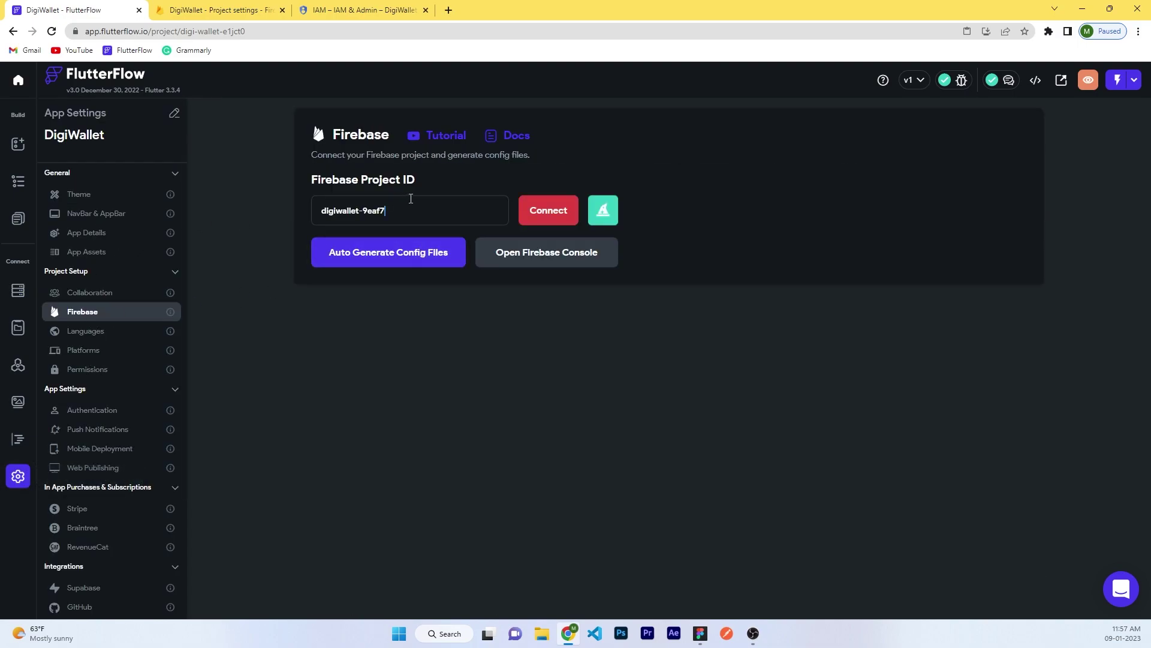
left_click(543, 212)
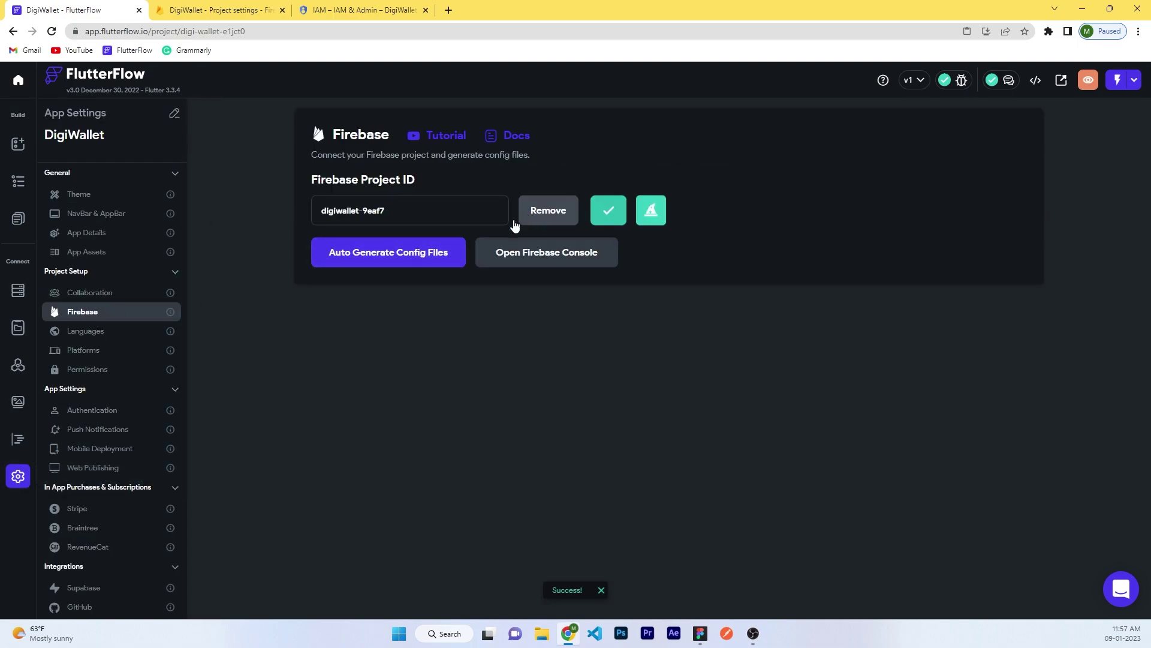
left_click(411, 258)
left_click(697, 513)
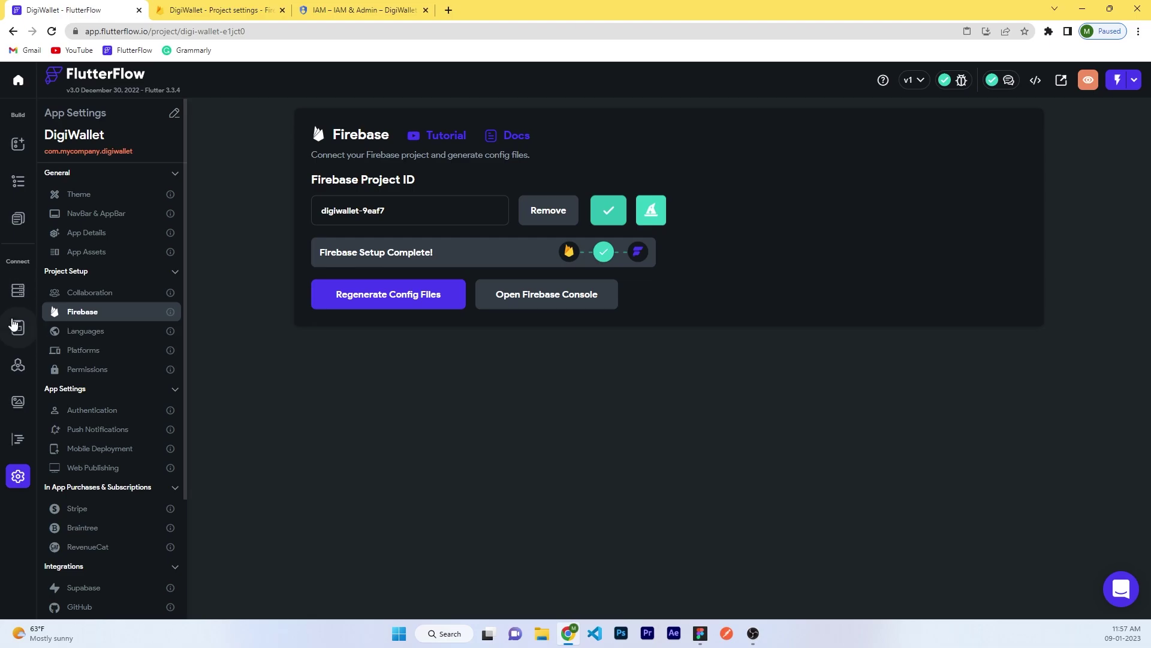
- Create a Firestore collection named wallet and fill its schema from the Transactions template
left_click(18, 291)
left_click(646, 449)
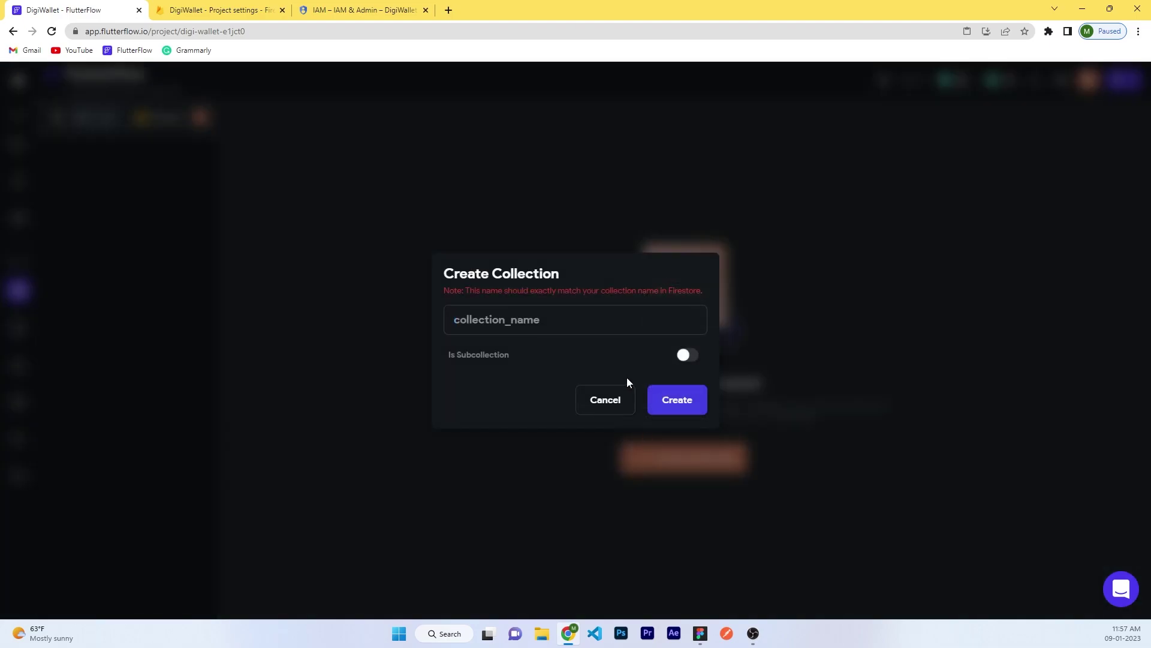
type("wallet")
left_click(669, 401)
left_click(654, 289)
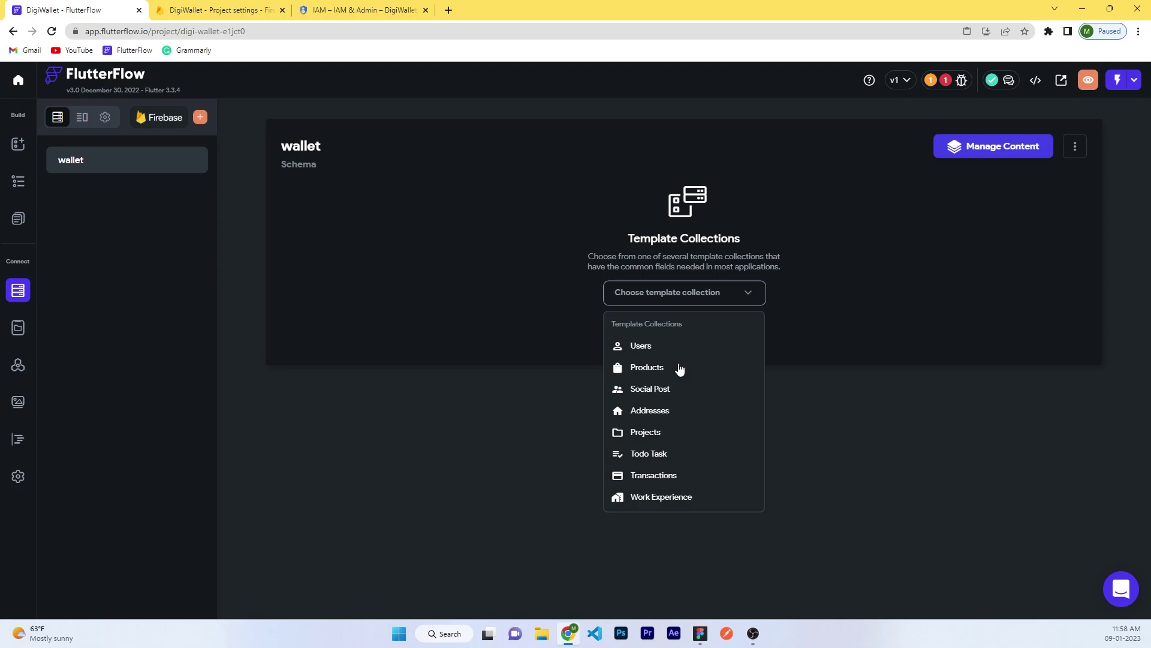
left_click(652, 473)
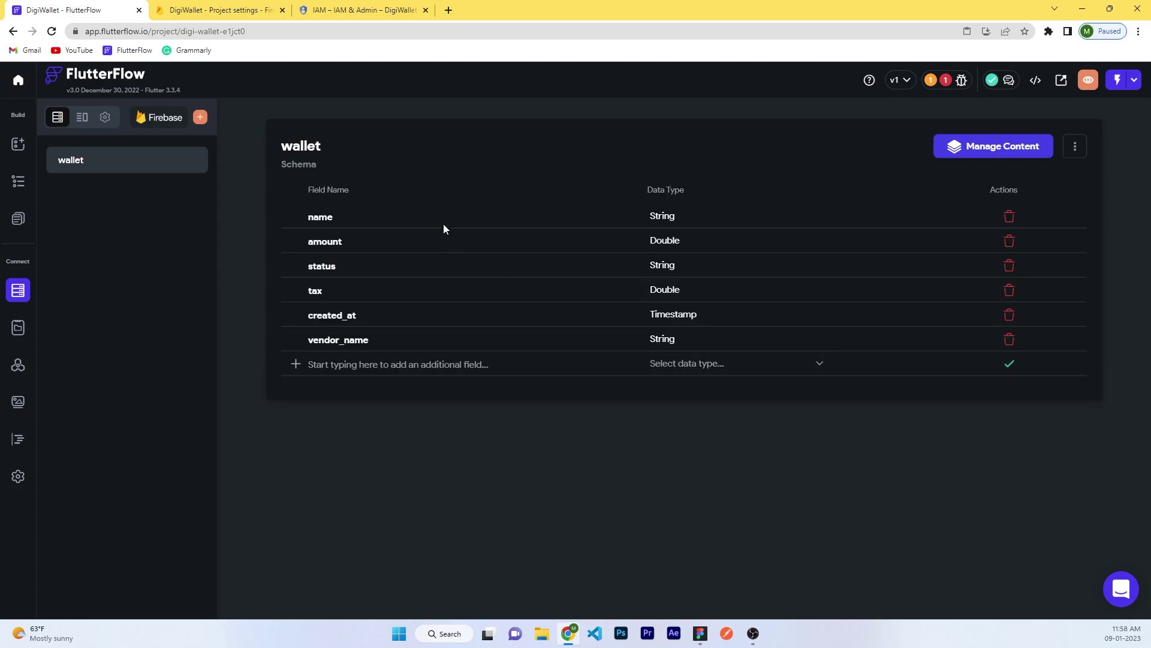
- Delete the tax and vendor_name fields from the wallet collection schema
left_click(1010, 291)
left_click(663, 367)
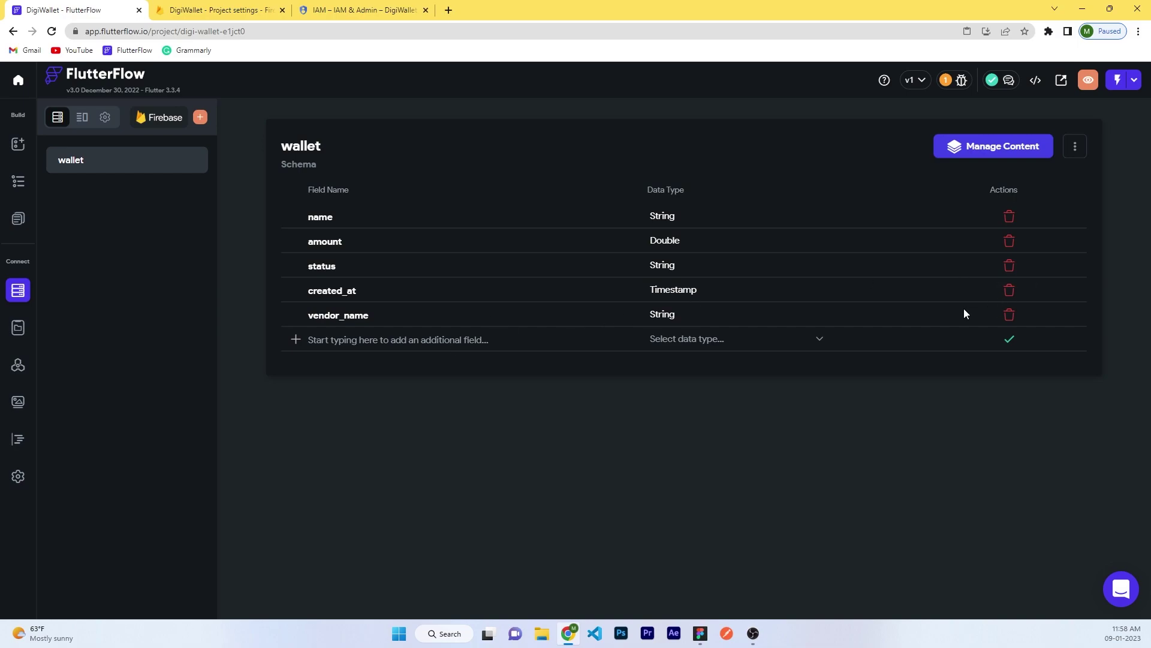
left_click(1009, 315)
left_click(681, 366)
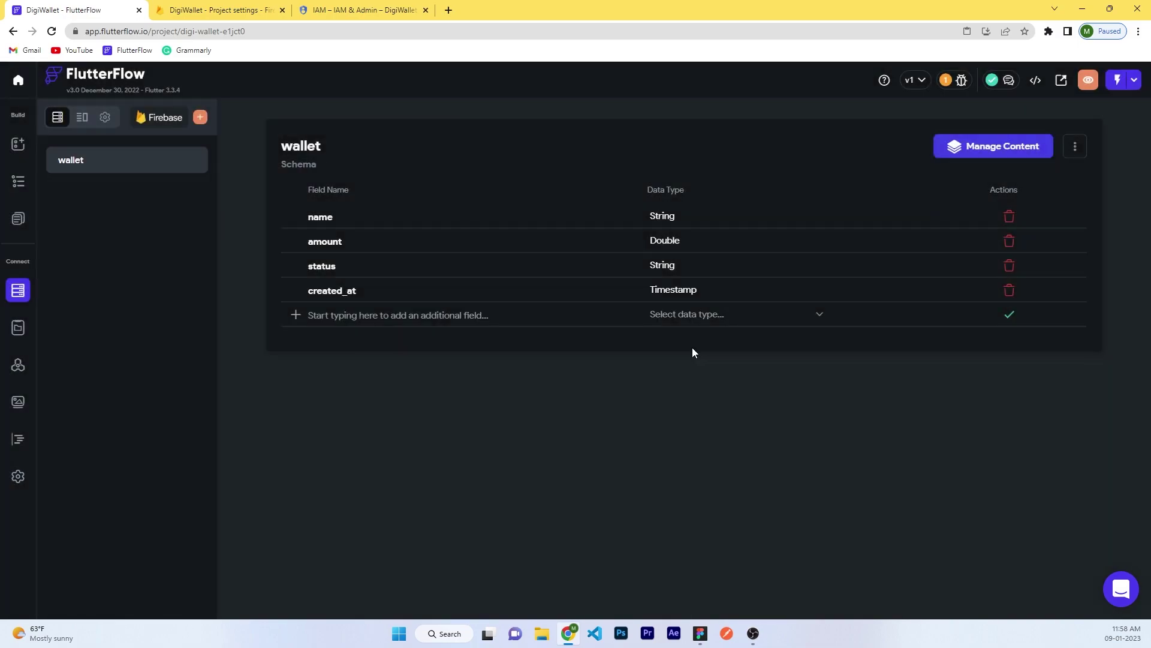
- Add a field named payment_method with the data type String to the wallet collection
left_click(397, 315)
type("payment_method")
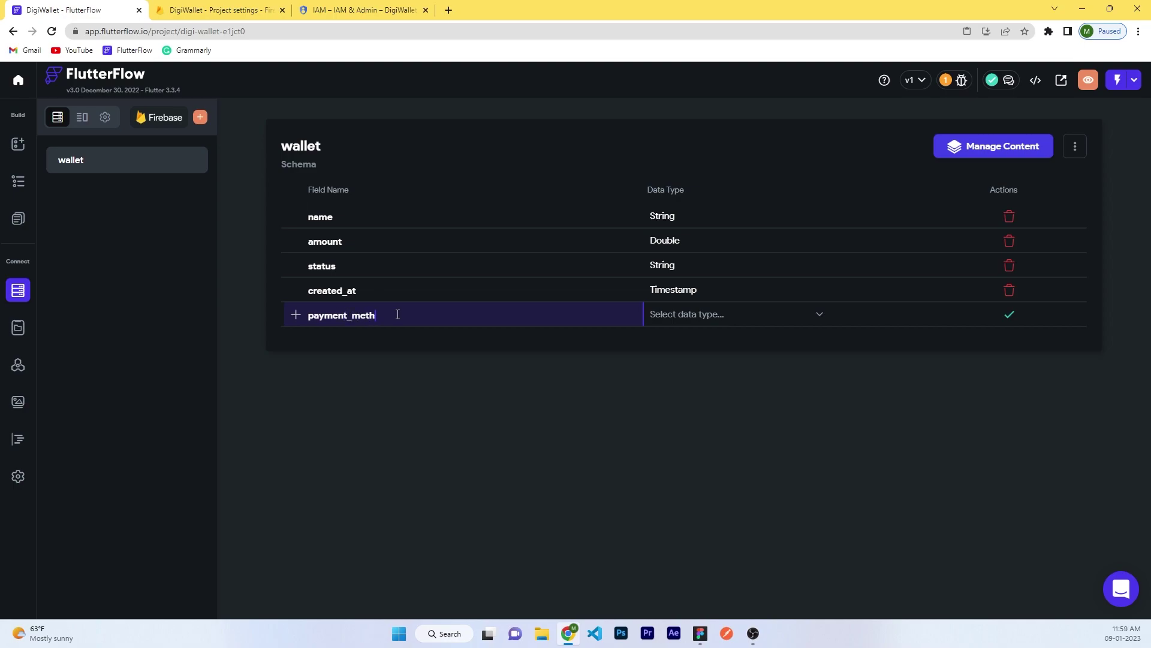
left_click(722, 322)
left_click(696, 200)
left_click(1011, 316)
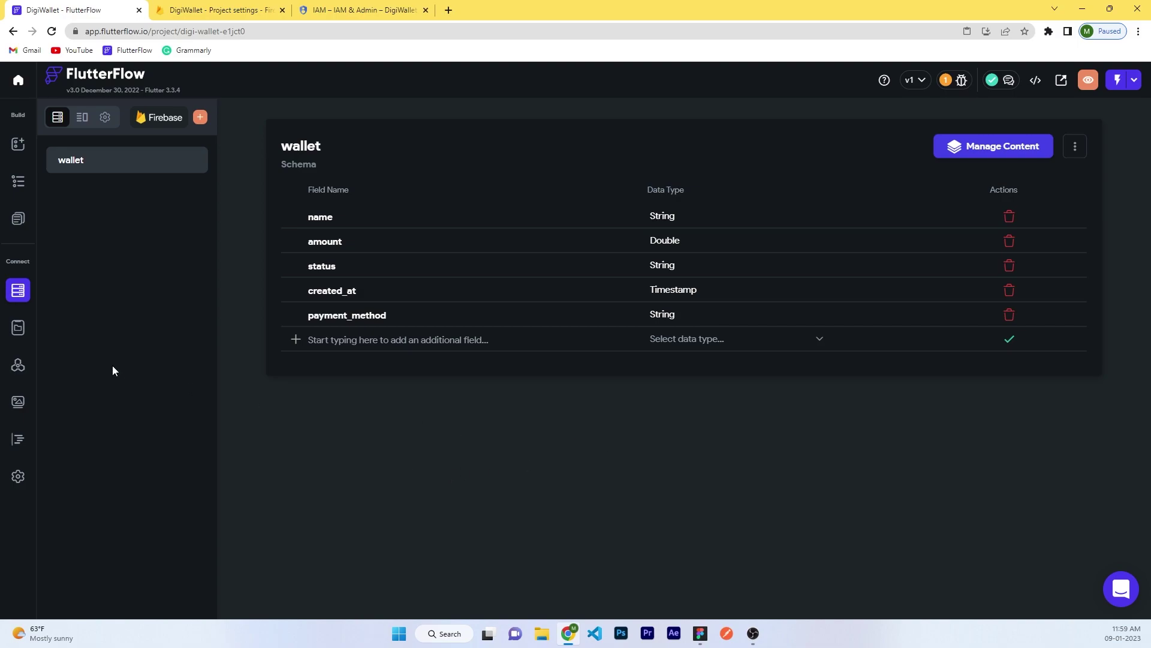
- Open HomePage and add a Query Collection backend query on the wallet collection to the page's scaffold
left_click(18, 218)
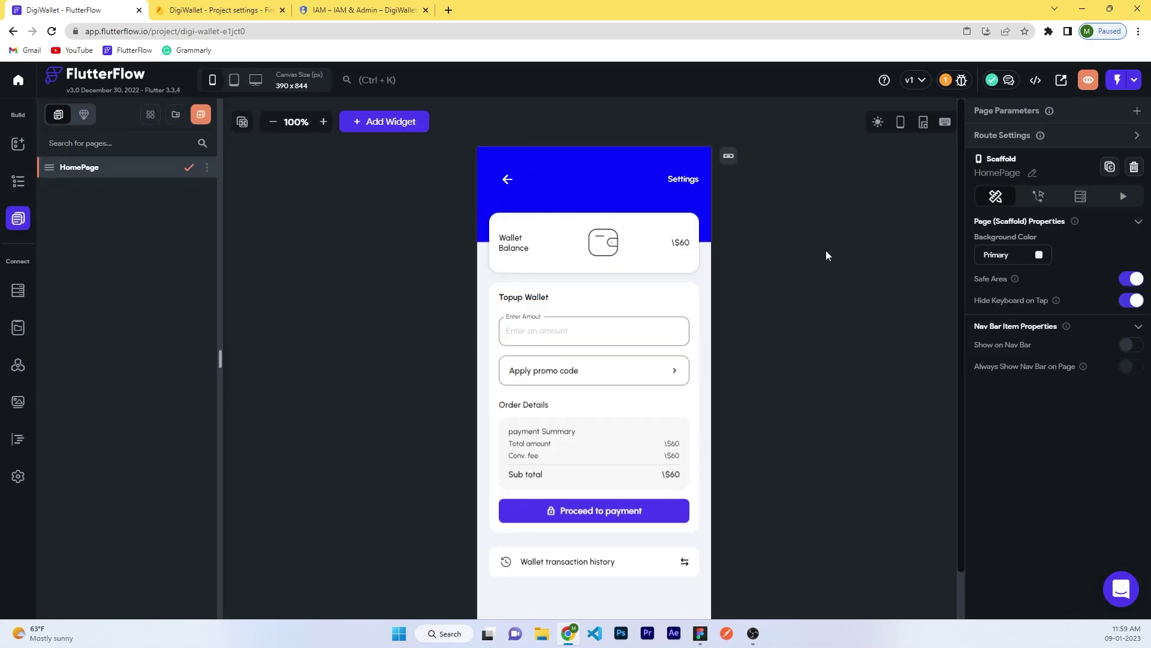
scroll(825, 255, "down", 1)
left_click(598, 201)
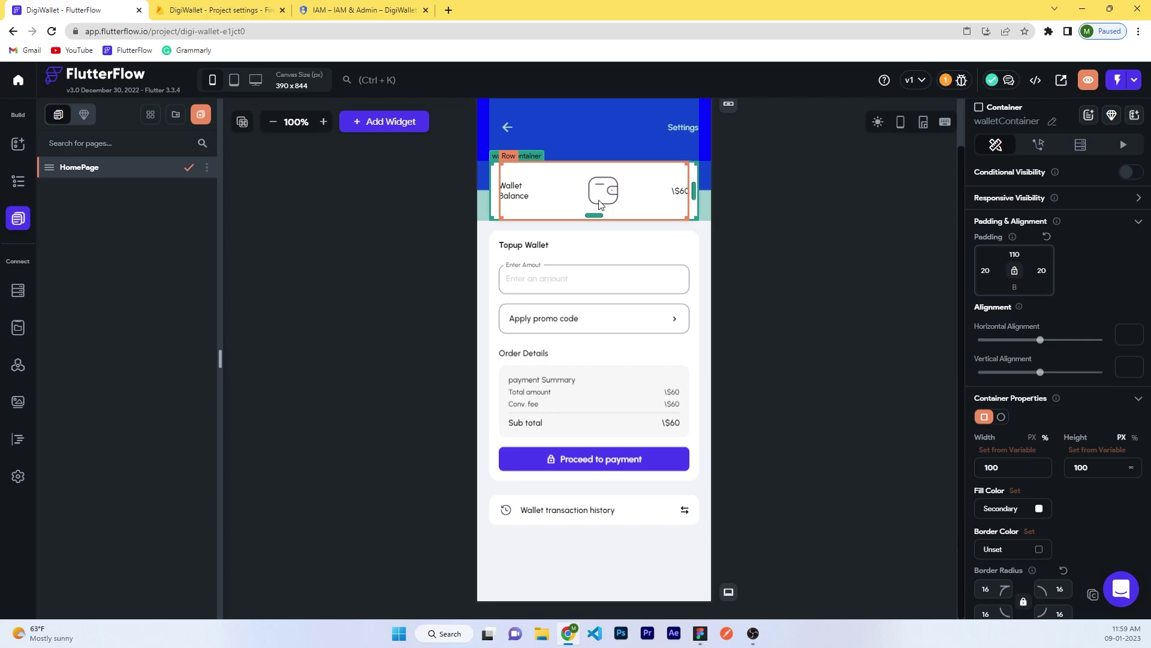
left_click(831, 262)
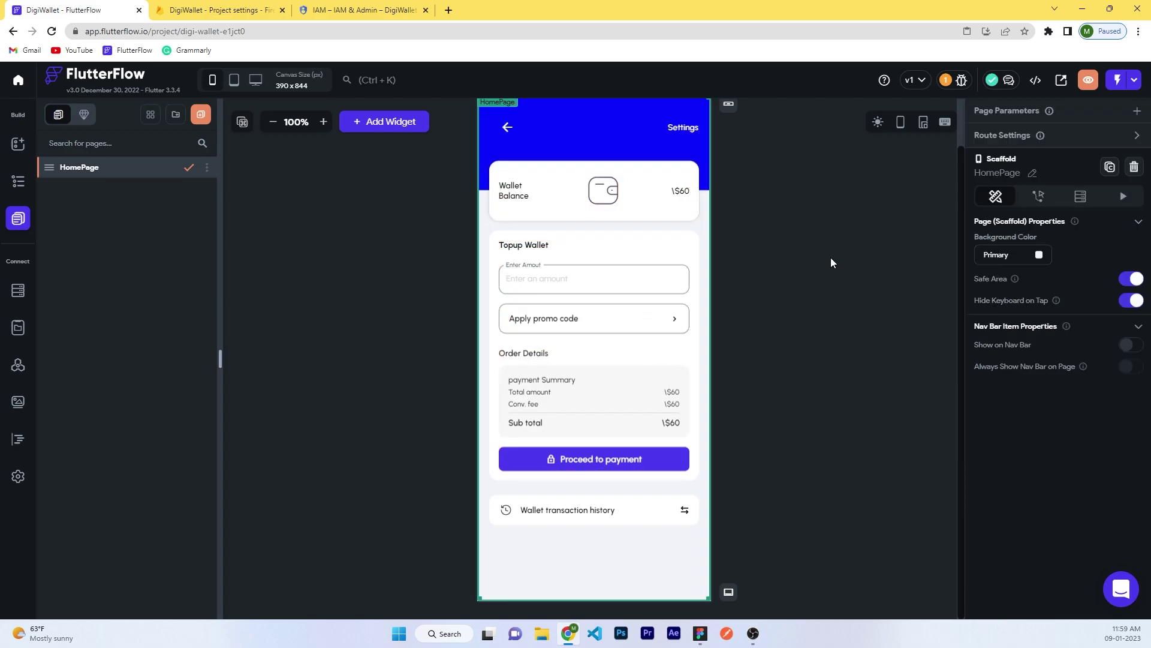
scroll(831, 262, "up", 1)
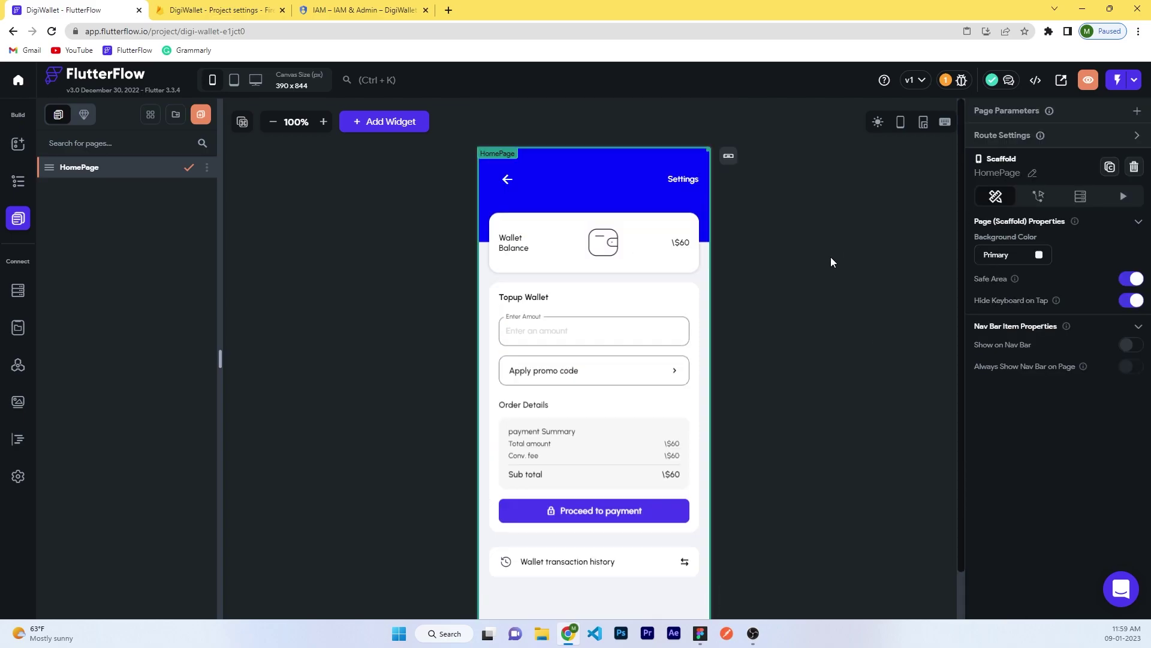
left_click(1080, 201)
left_click(1027, 227)
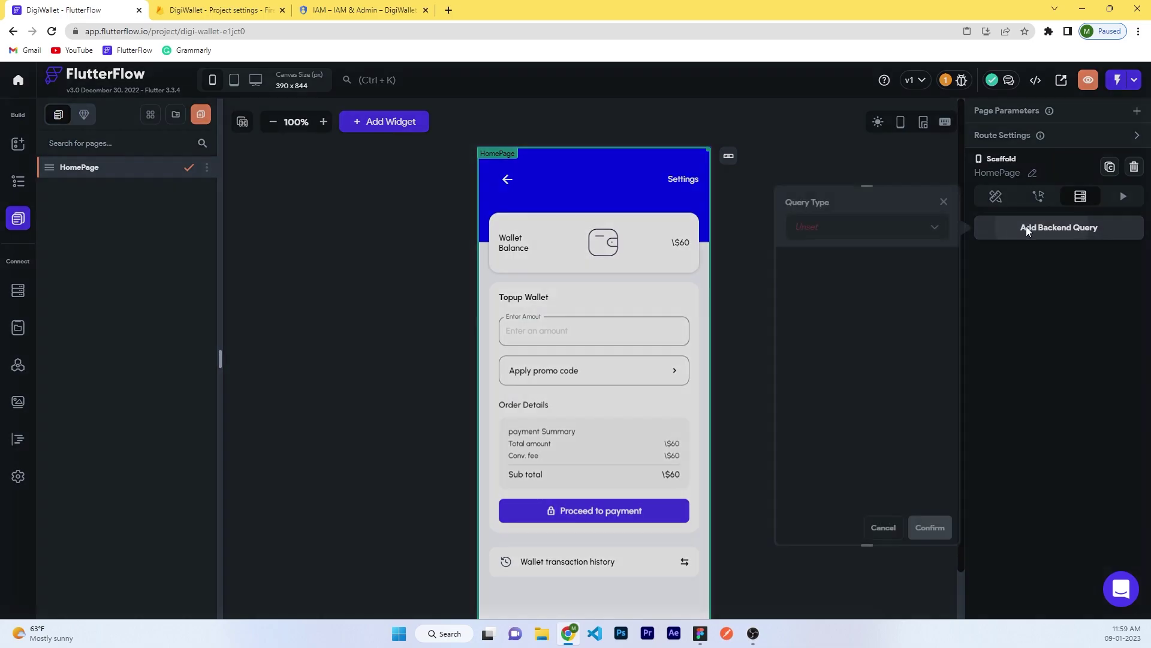
left_click(833, 233)
left_click(828, 228)
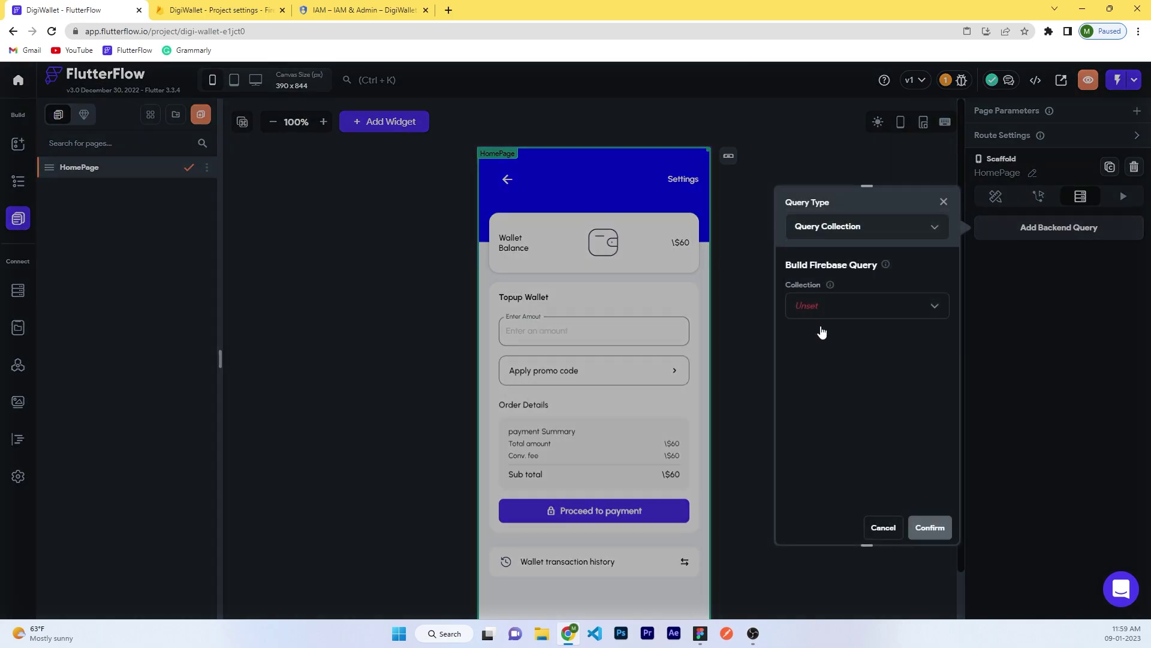
left_click(818, 309)
left_click(816, 312)
scroll(867, 366, "down", 2)
scroll(868, 367, "up", 2)
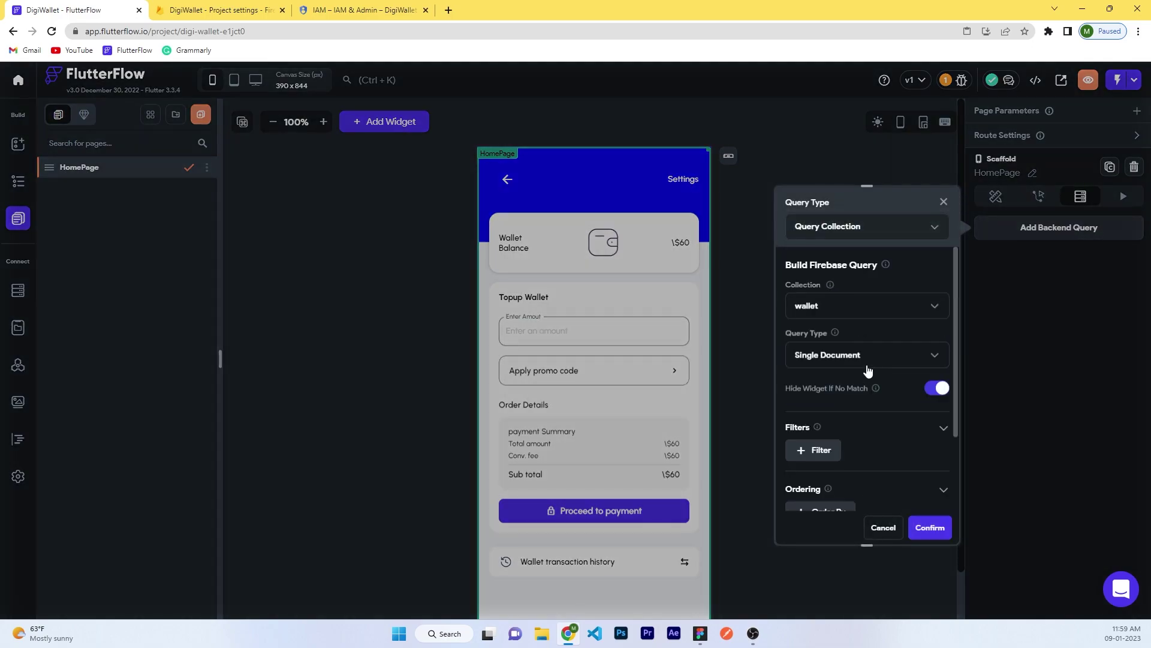
- Set the wallet query to return a single document, without filters or ordering, and save it
left_click(867, 366)
left_click(868, 354)
scroll(846, 369, "down", 2)
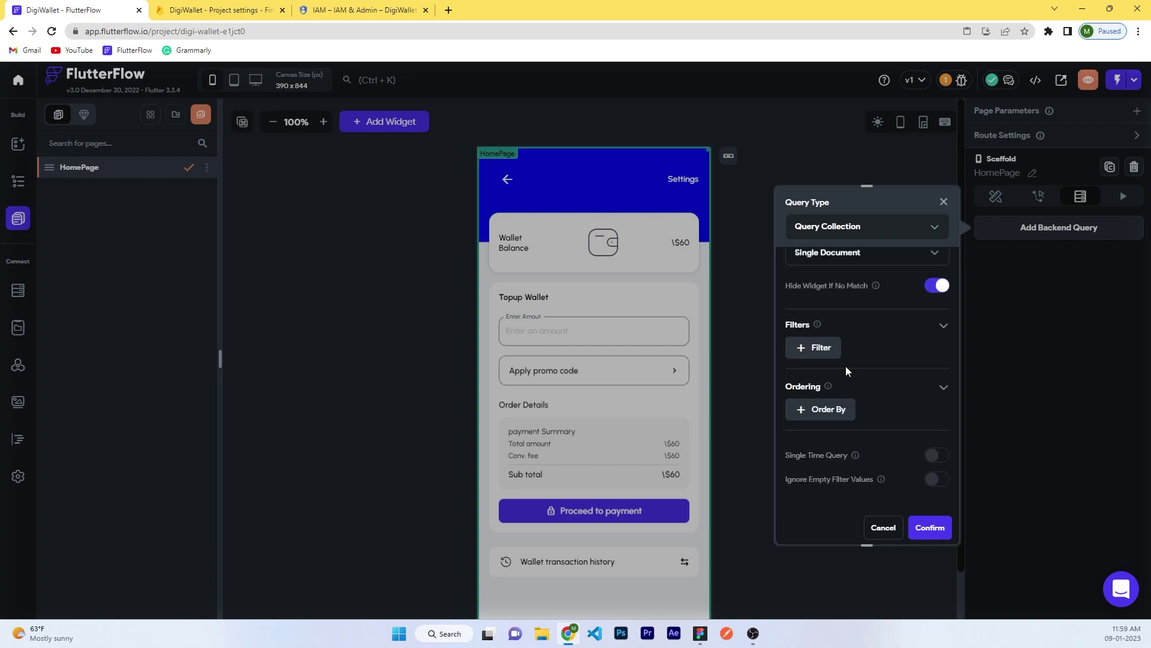
left_click(930, 528)
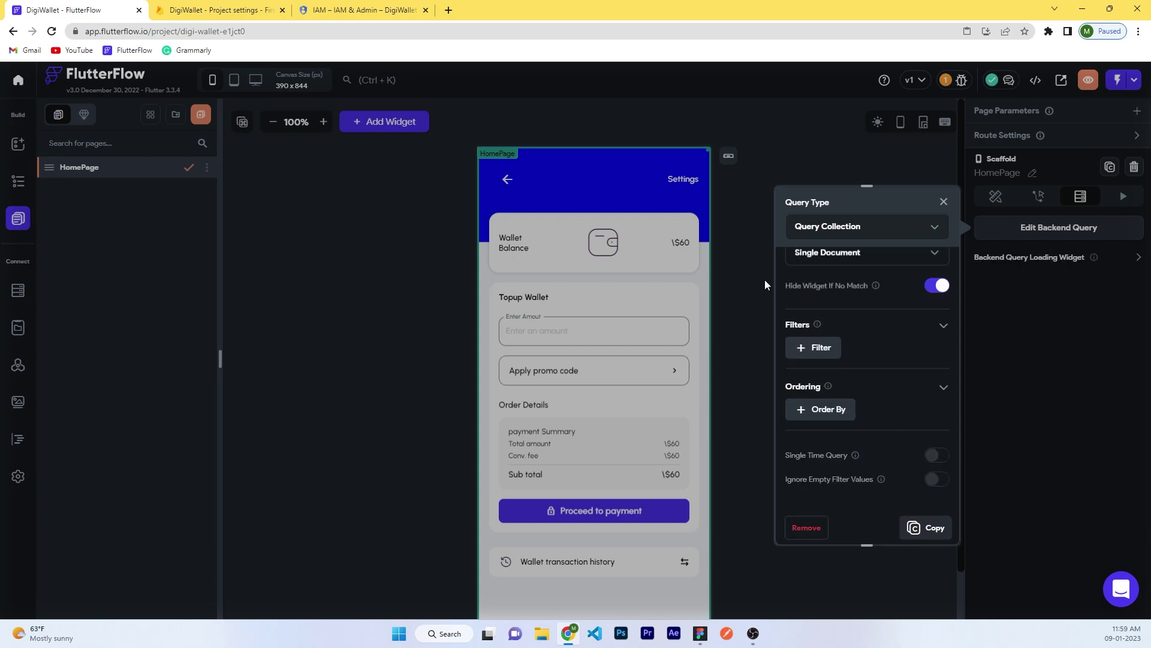
left_click(944, 202)
- Bind the second part of the Wallet Balance amount's combined text to the wallet document's amount field
left_click(681, 242)
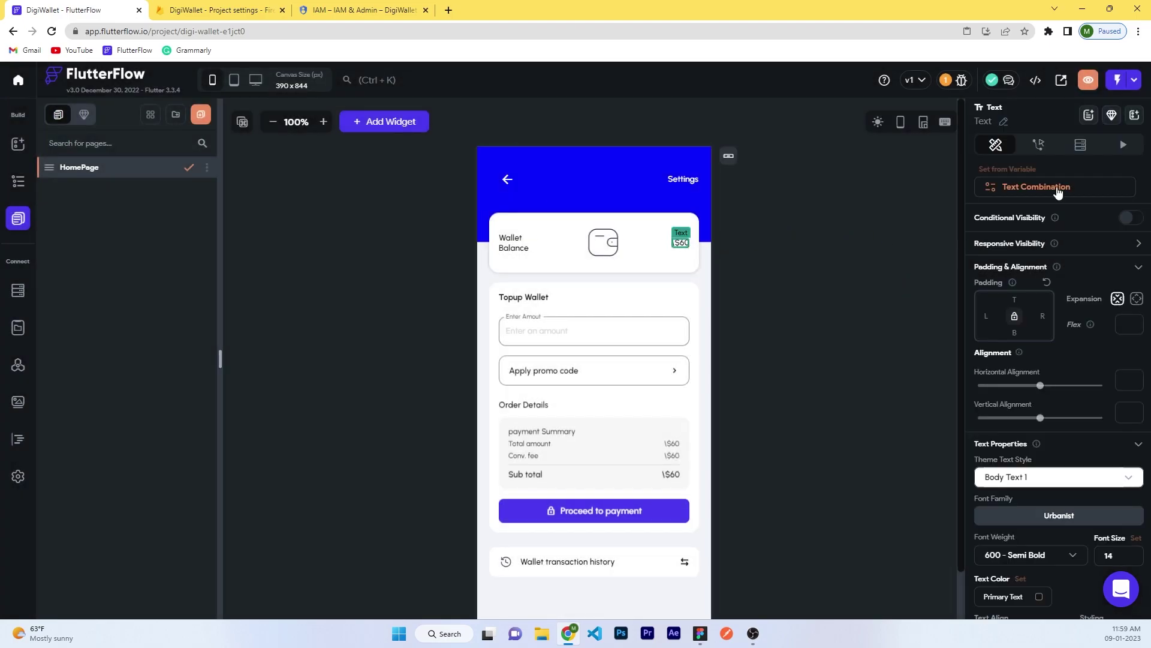
left_click(1011, 189)
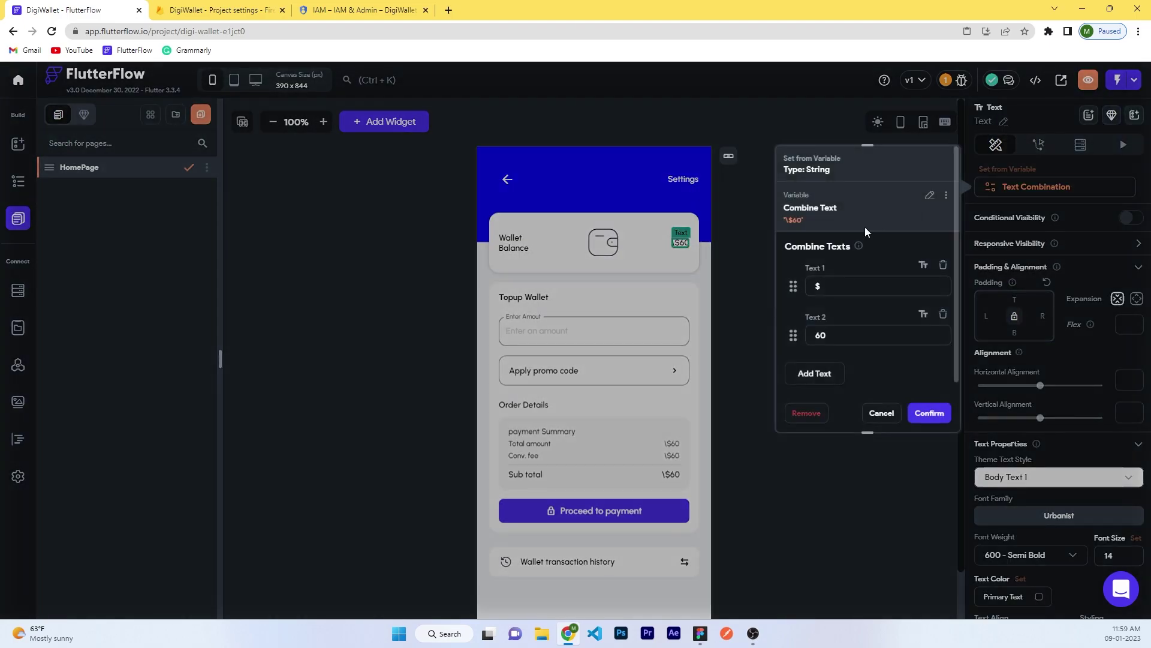
left_click(924, 313)
left_click(870, 353)
left_click(845, 336)
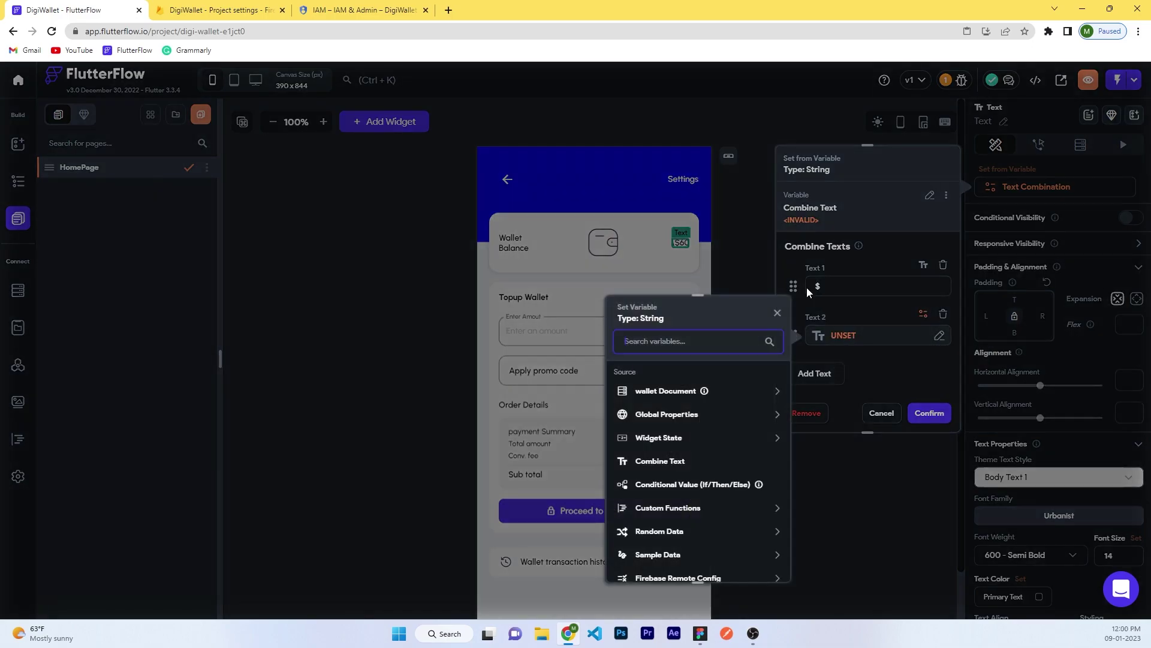
left_click(695, 390)
scroll(673, 390, "down", 2)
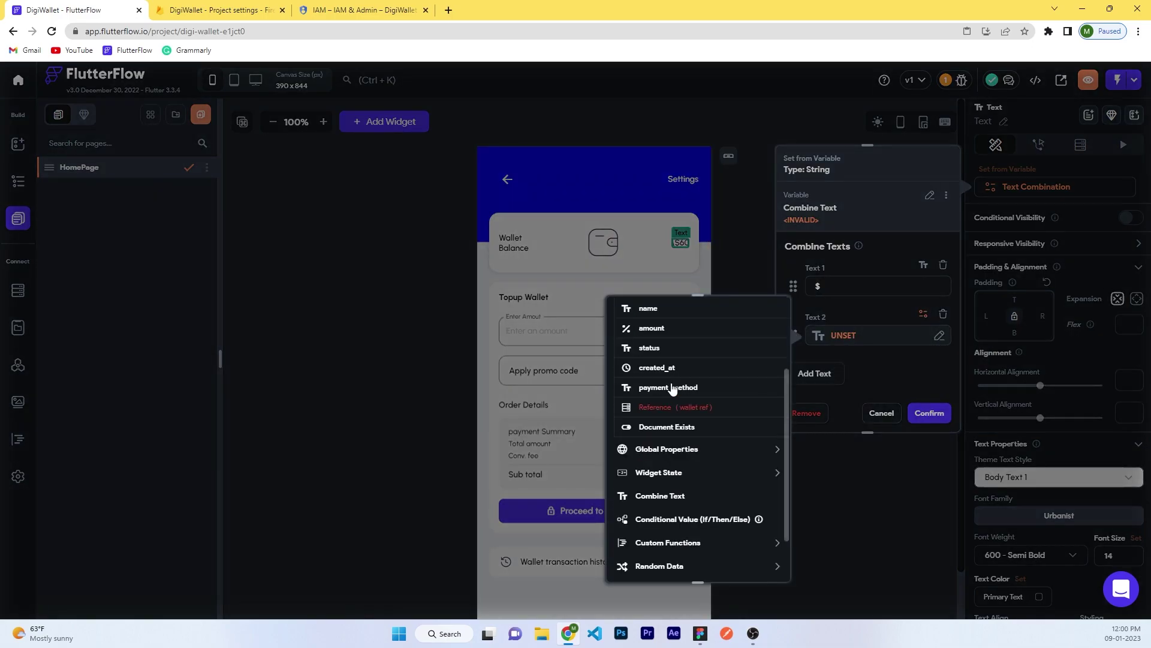
left_click(656, 336)
left_click(759, 562)
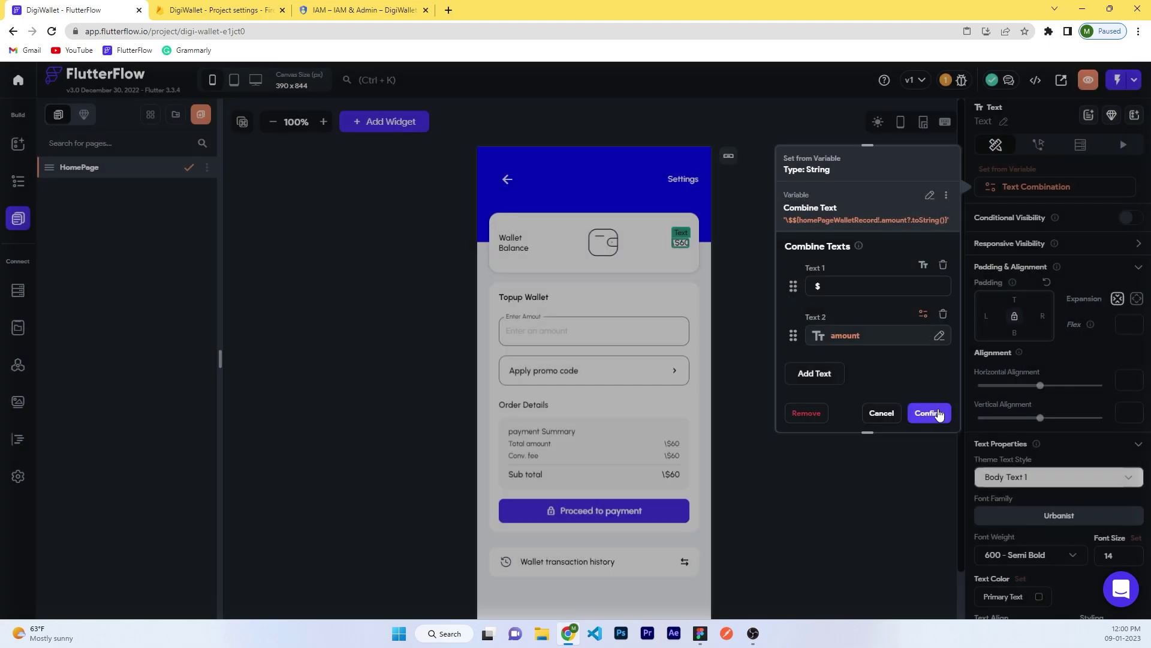
left_click(929, 412)
left_click(757, 308)
- Bind the second part of the Sub total value's combined text to the Enter Amout widget state
scroll(740, 297, "down", 1)
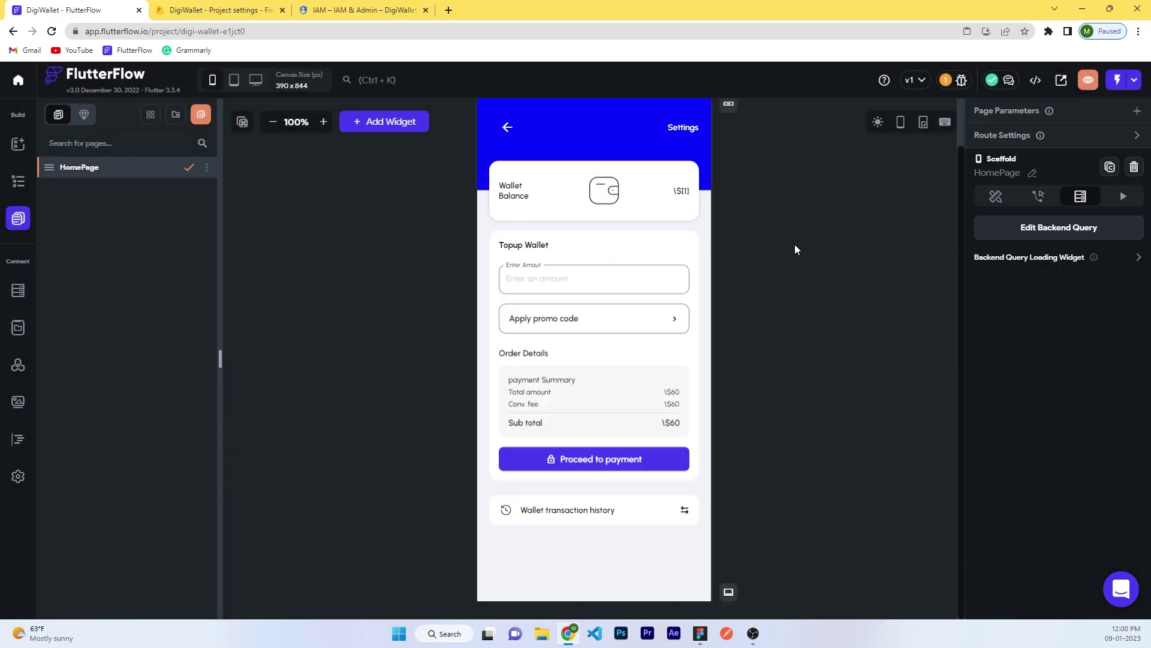
left_click(609, 279)
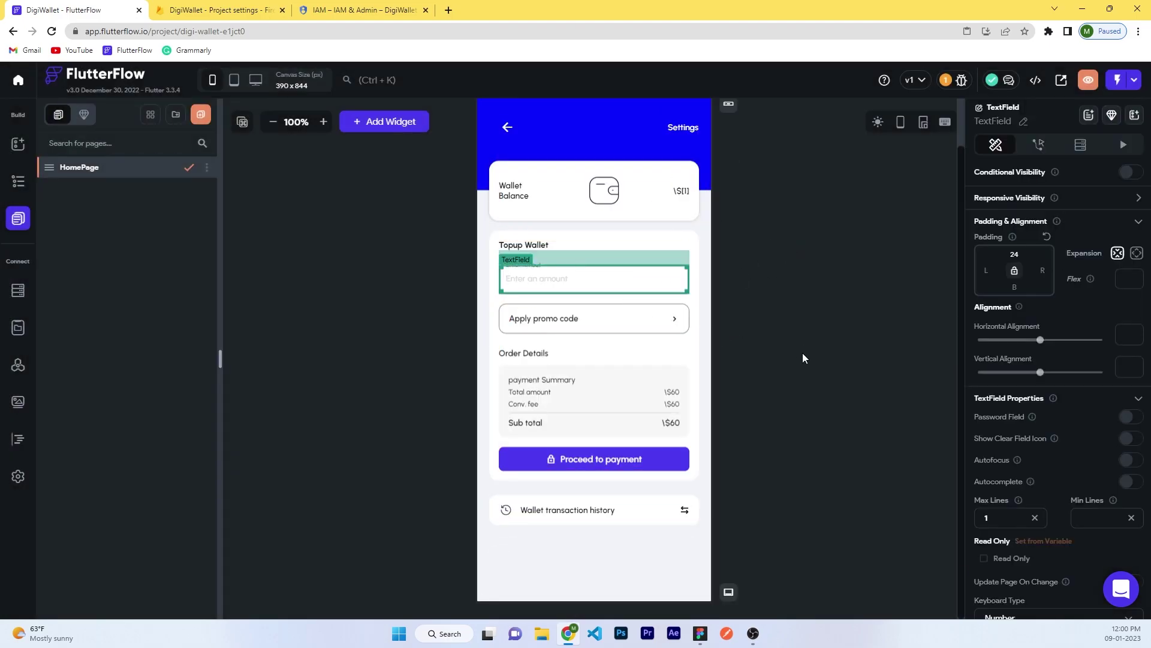
left_click(768, 441)
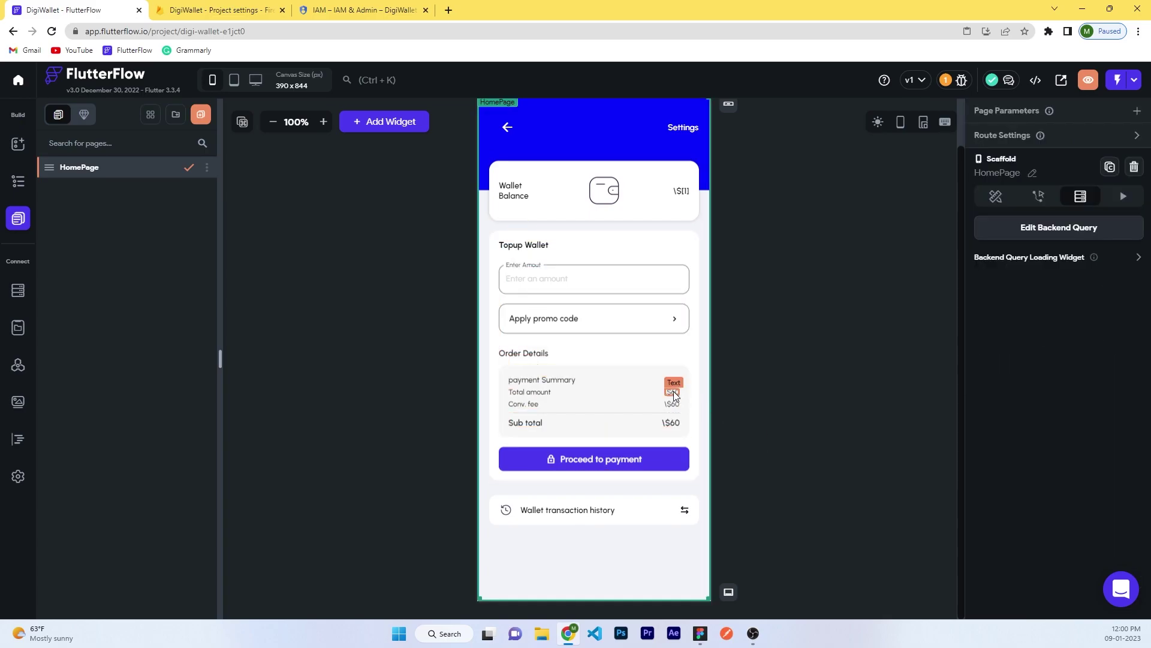
left_click(673, 422)
left_click(1021, 187)
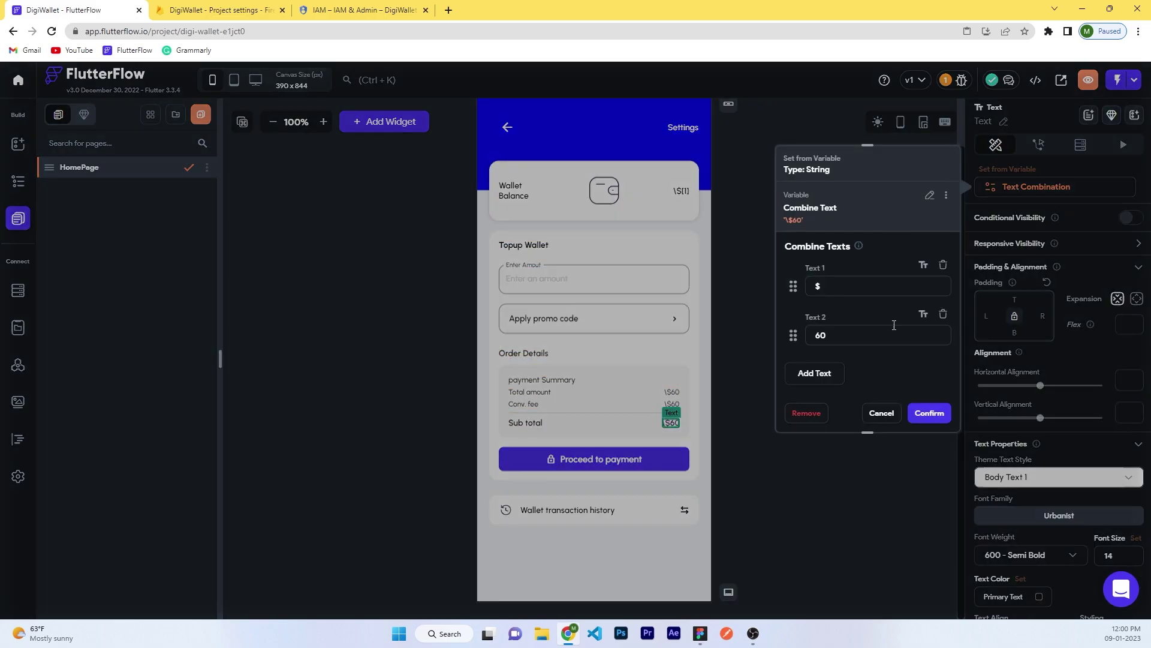
left_click(916, 311)
left_click(863, 353)
left_click(819, 336)
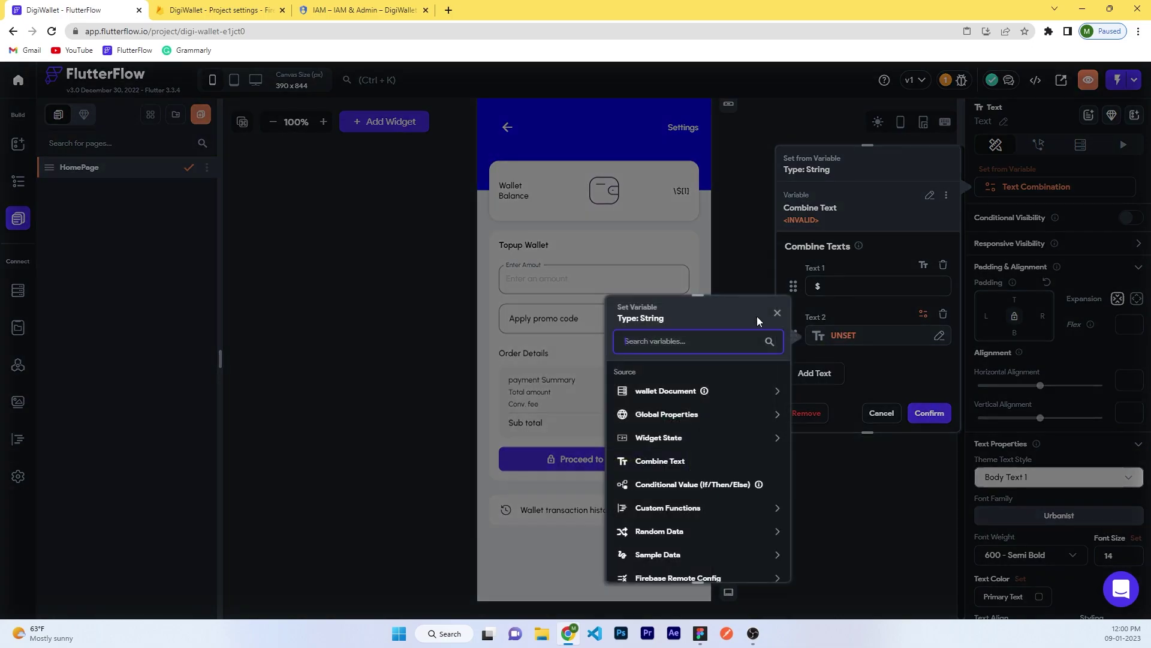
left_click(658, 437)
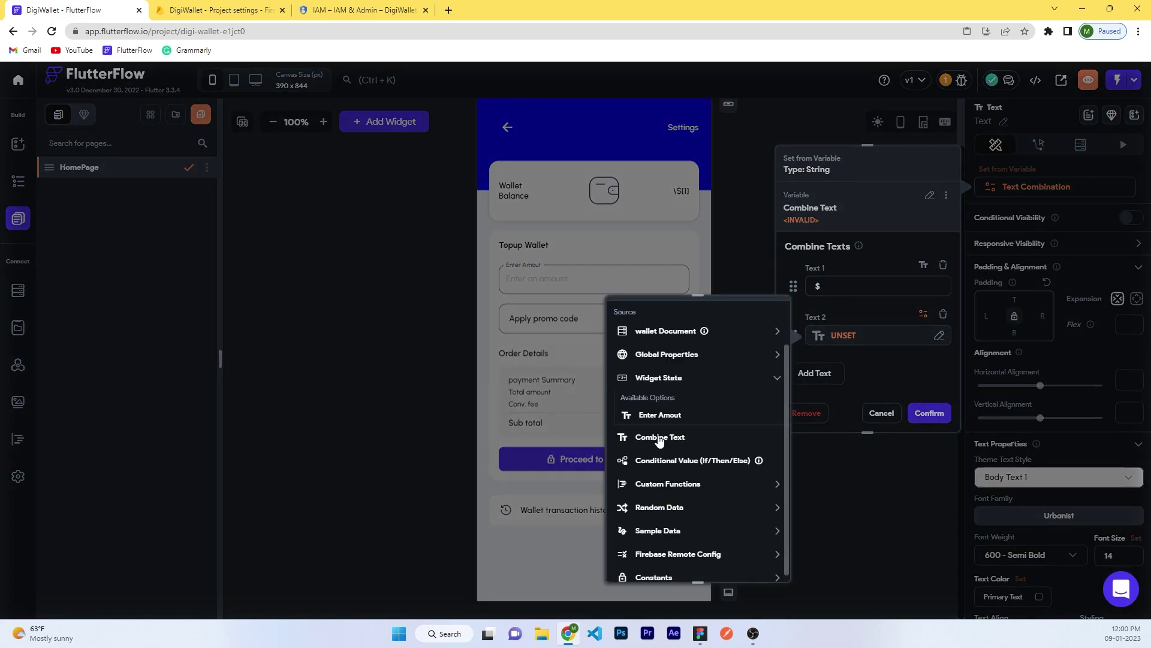
left_click(747, 414)
left_click(930, 412)
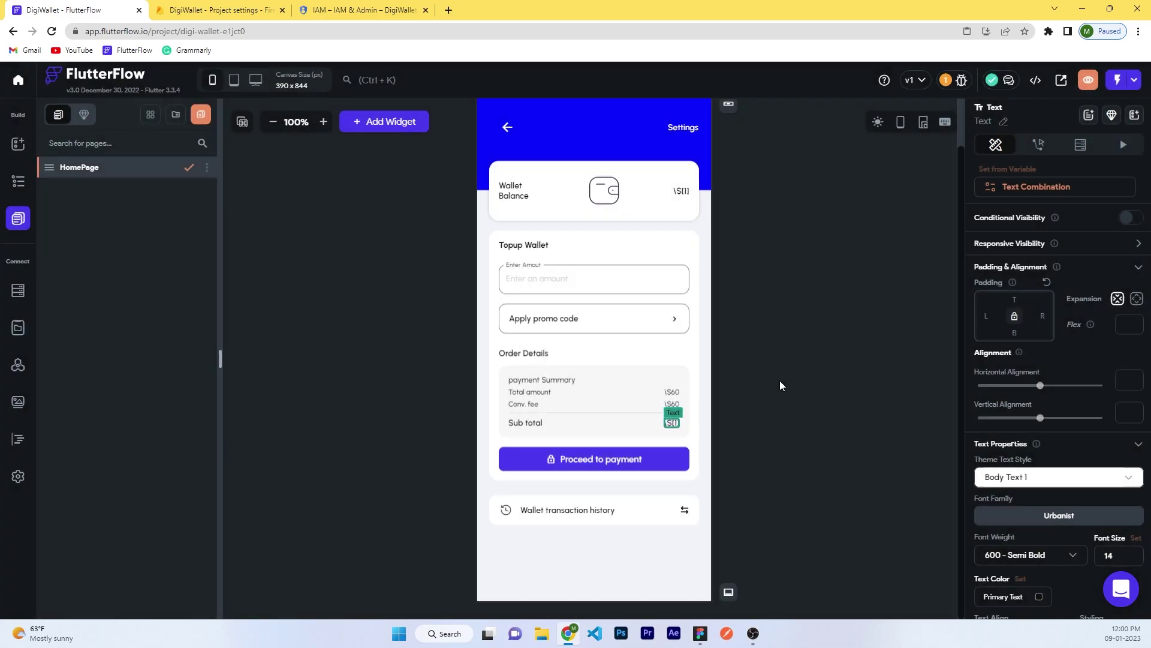
- Bind the second part of the Total amount value's combined text to the Enter Amout widget state
left_click(672, 391)
left_click(1019, 186)
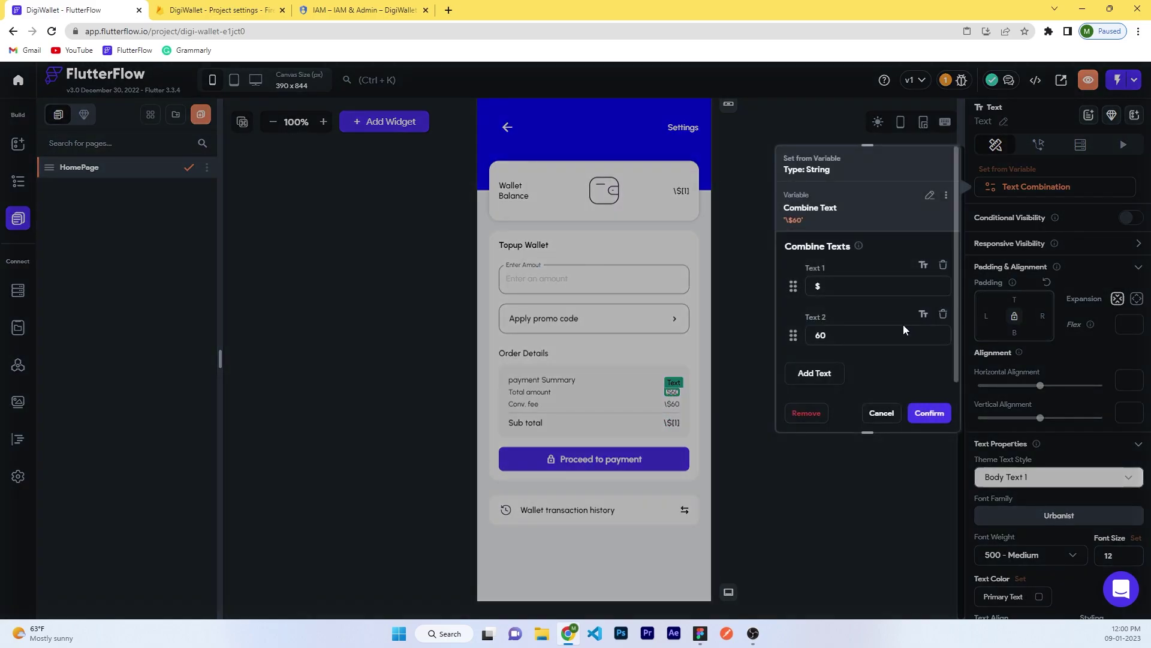
left_click(924, 314)
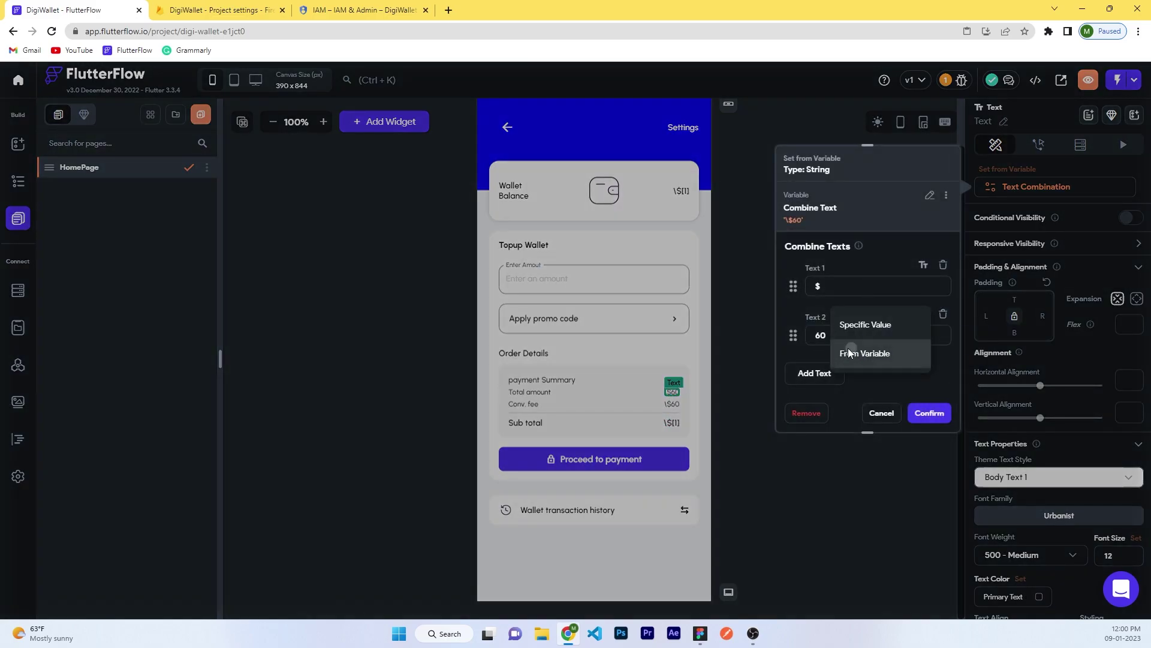
left_click(876, 352)
left_click(863, 334)
left_click(658, 437)
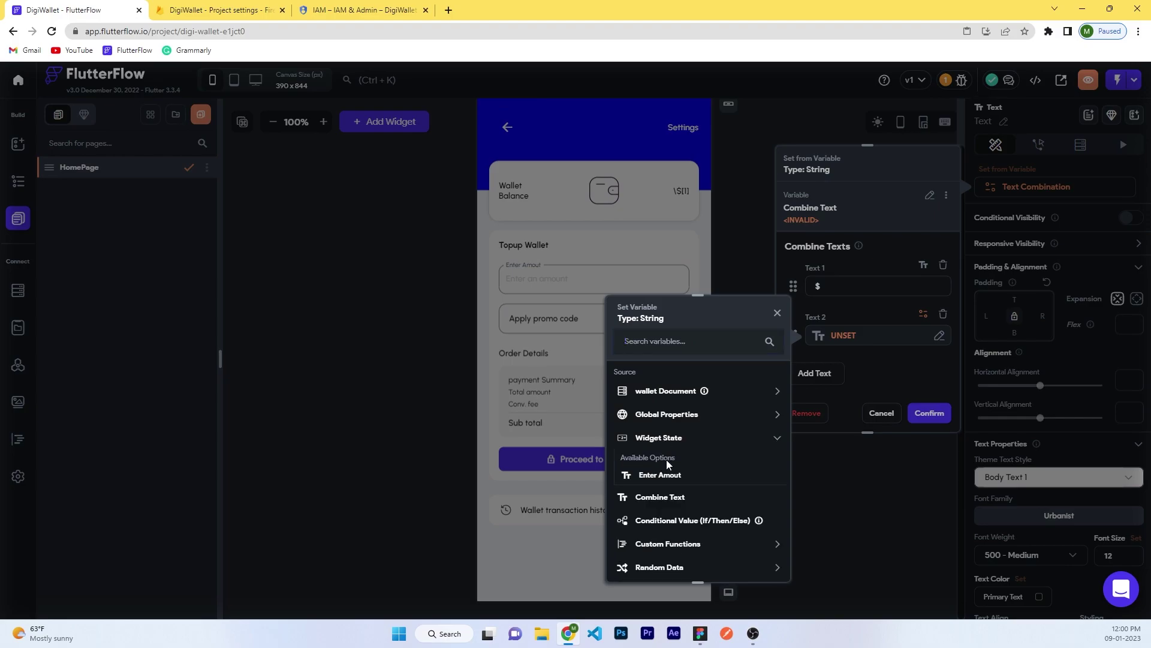
left_click(664, 473)
left_click(929, 412)
left_click(782, 403)
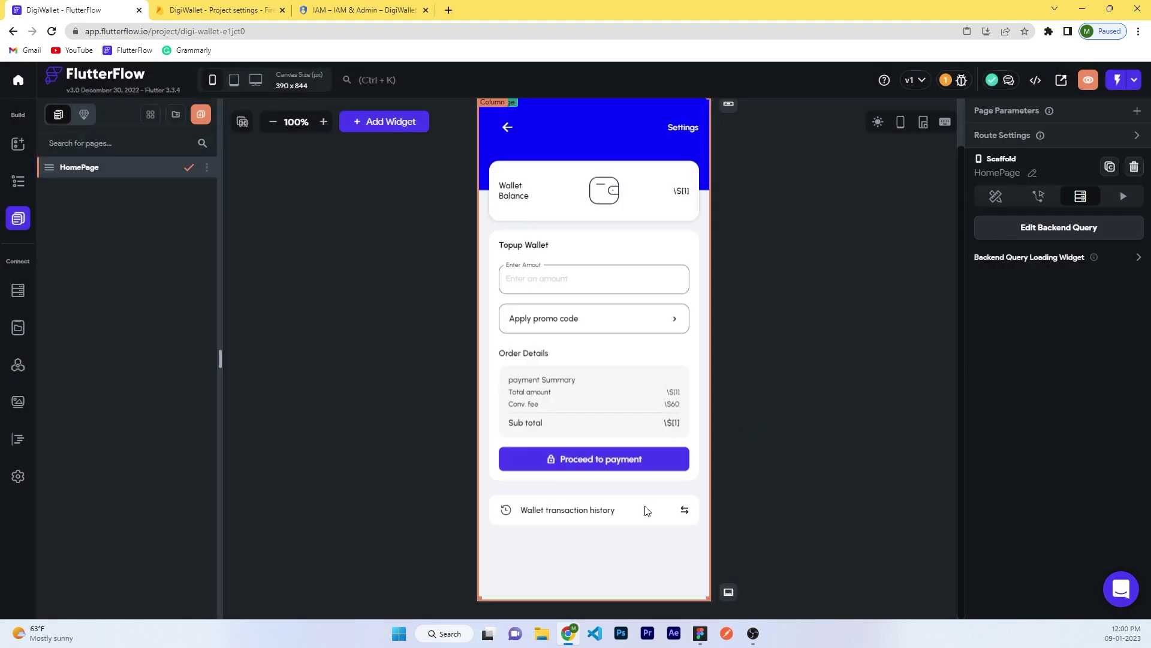
- Give the Proceed to payment button an On Tap Firestore Update Document action that targets the wallet document's Reference
left_click(667, 459)
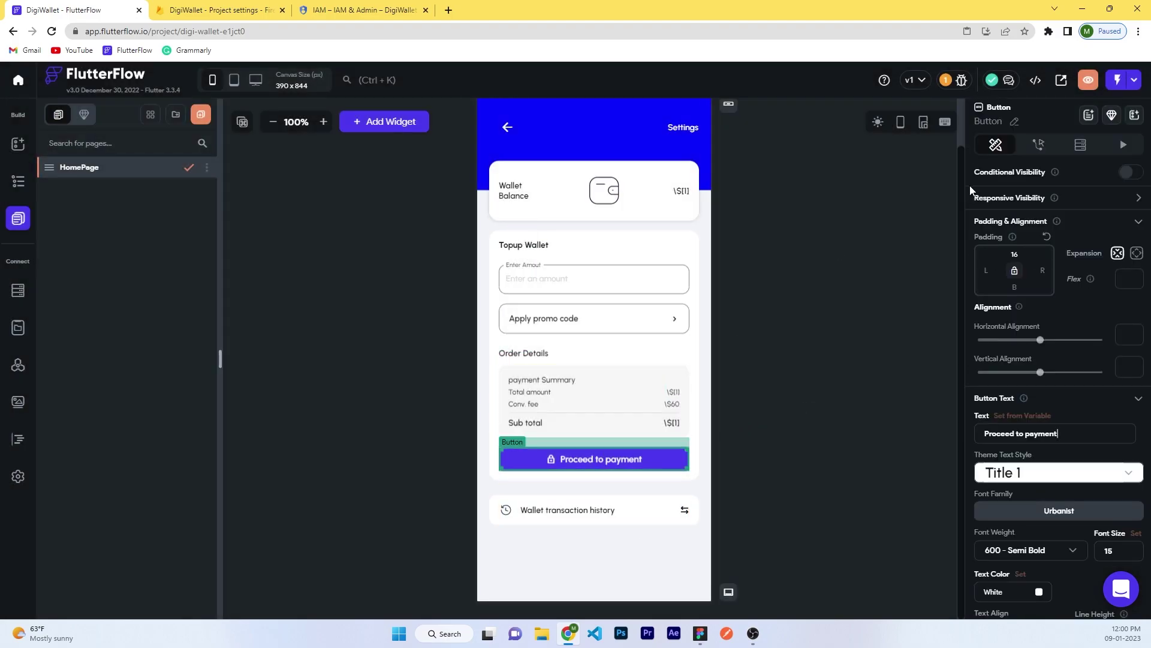
left_click(1038, 146)
left_click(1044, 235)
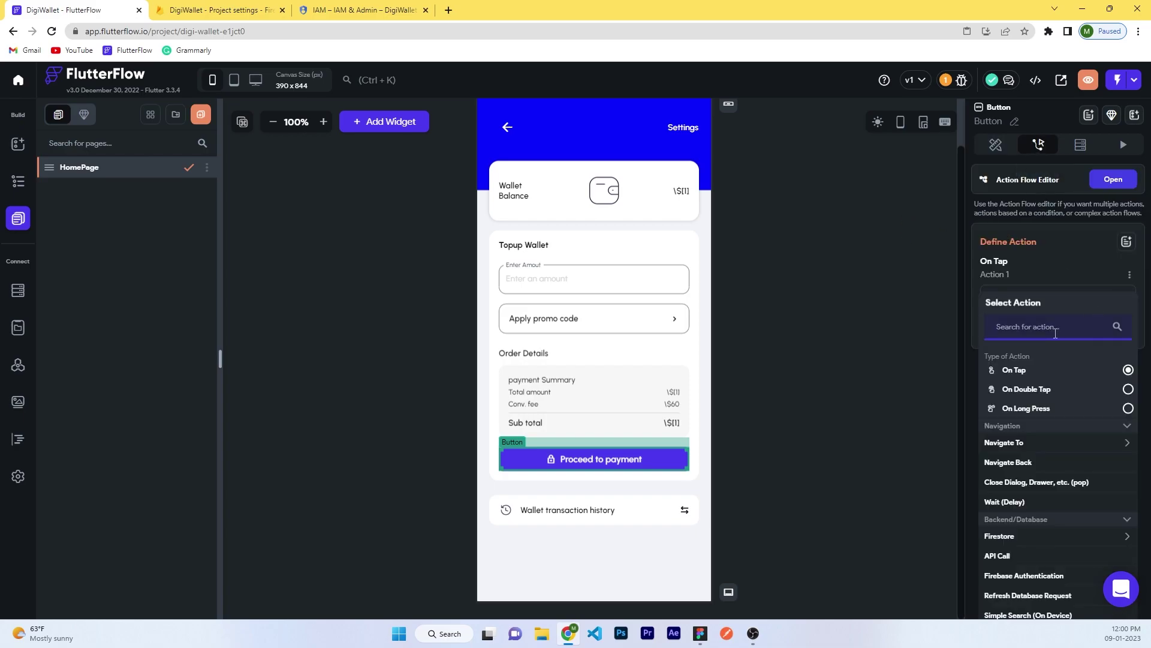
type("fire")
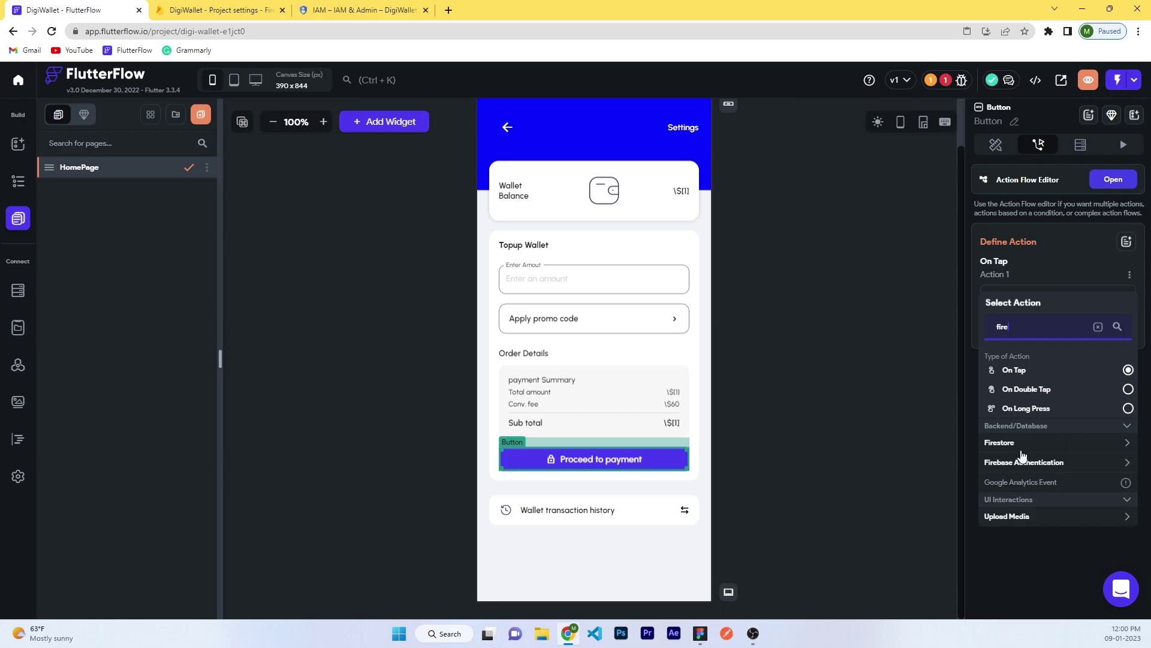
left_click(1022, 449)
scroll(1018, 452, "down", 1)
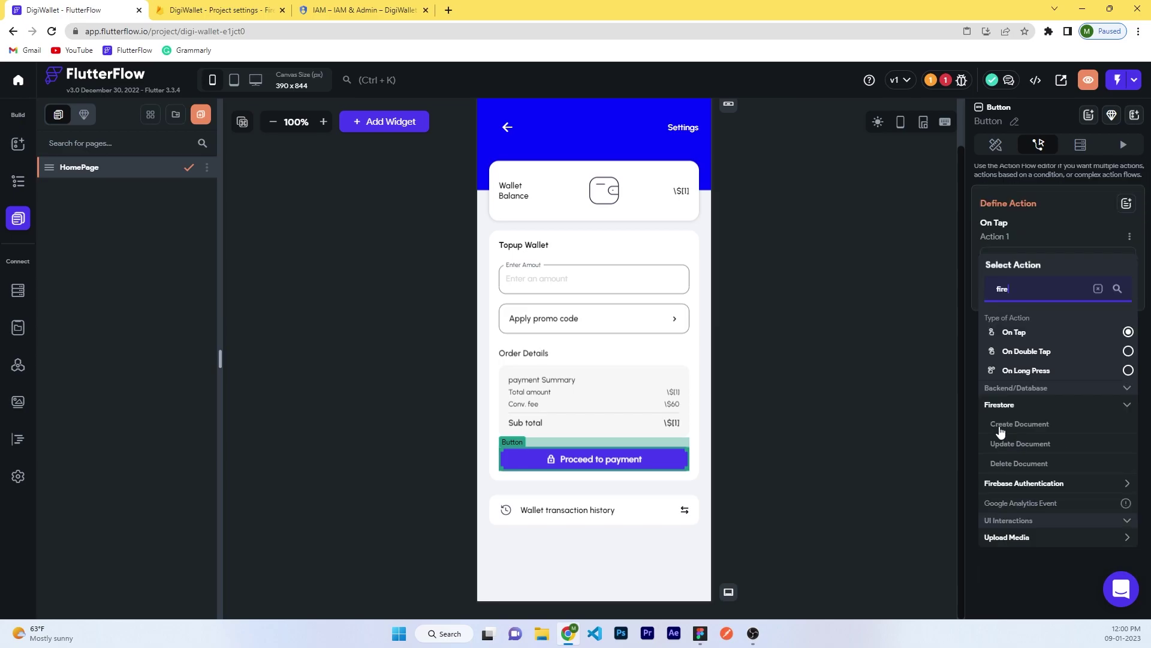
left_click(1020, 443)
left_click(1019, 339)
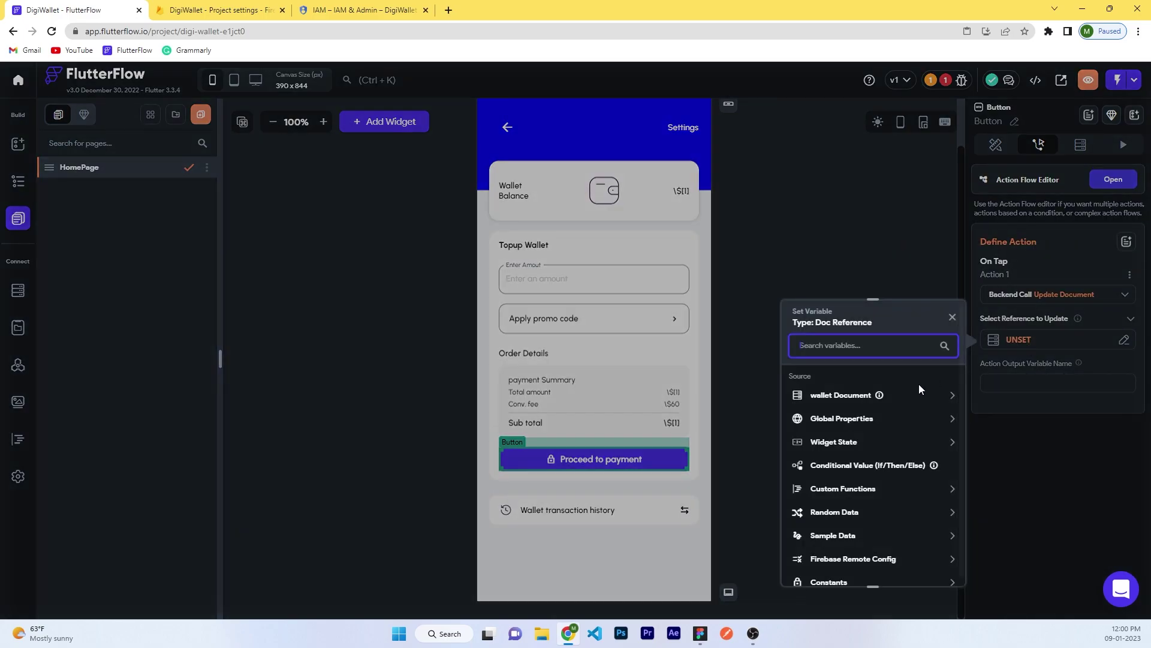
left_click(920, 393)
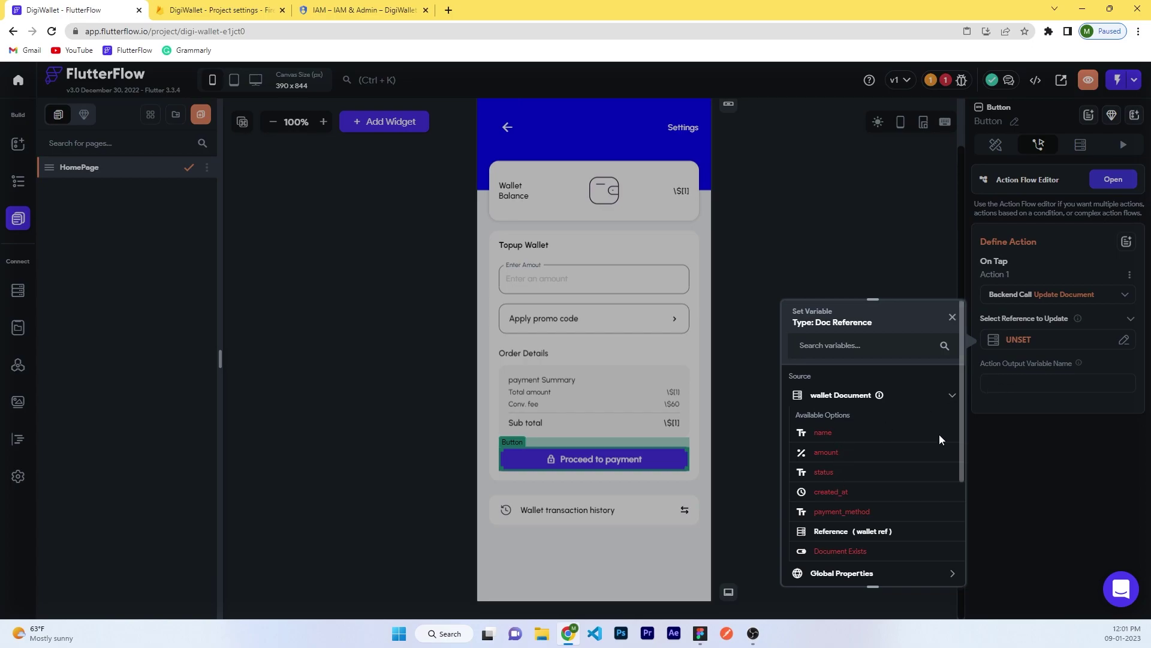
left_click(845, 531)
- Add the amount field to the update action, using Update as its value source and Increment as the Firestore field value
left_click(1027, 380)
left_click(1014, 387)
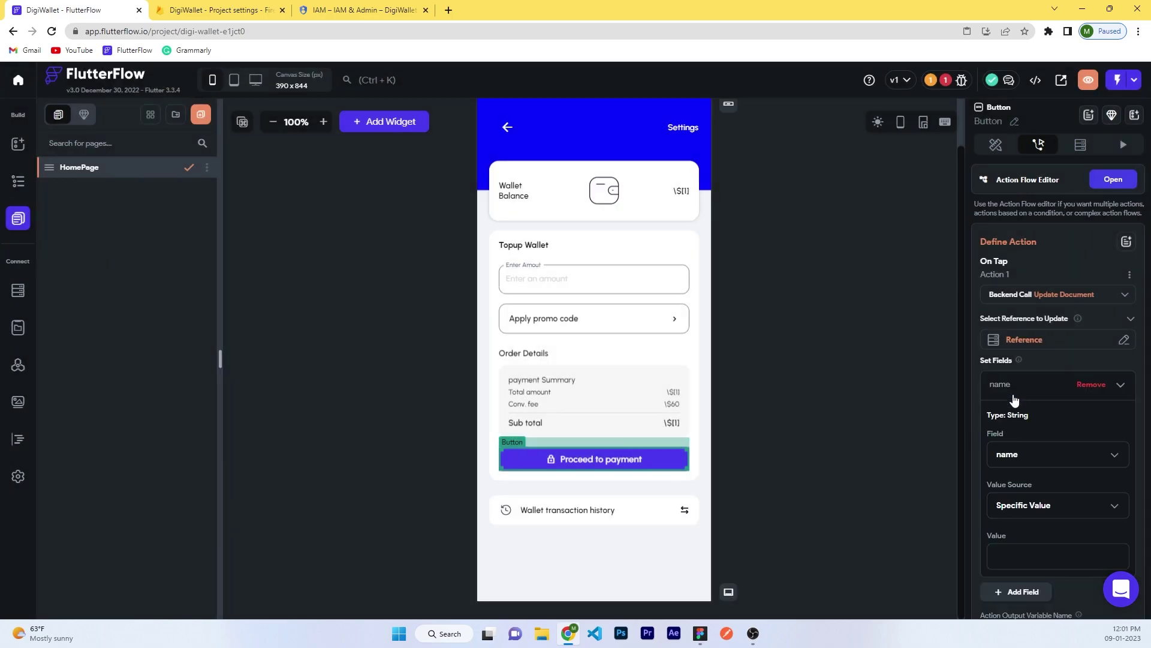
left_click(1013, 457)
left_click(1013, 483)
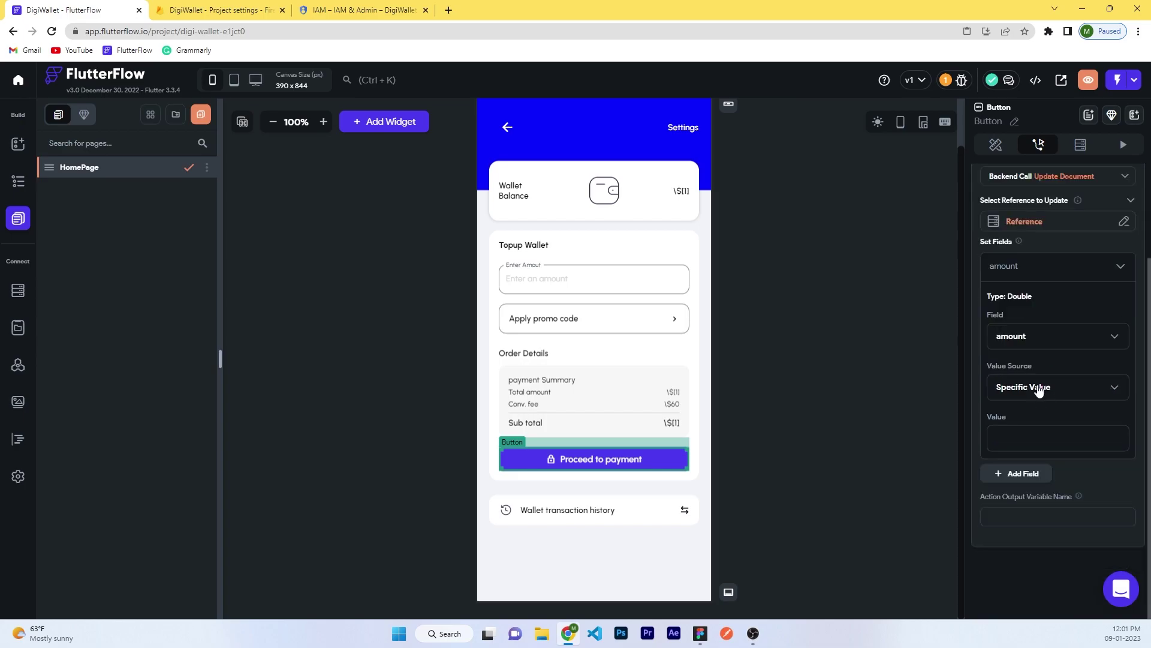
left_click(1014, 388)
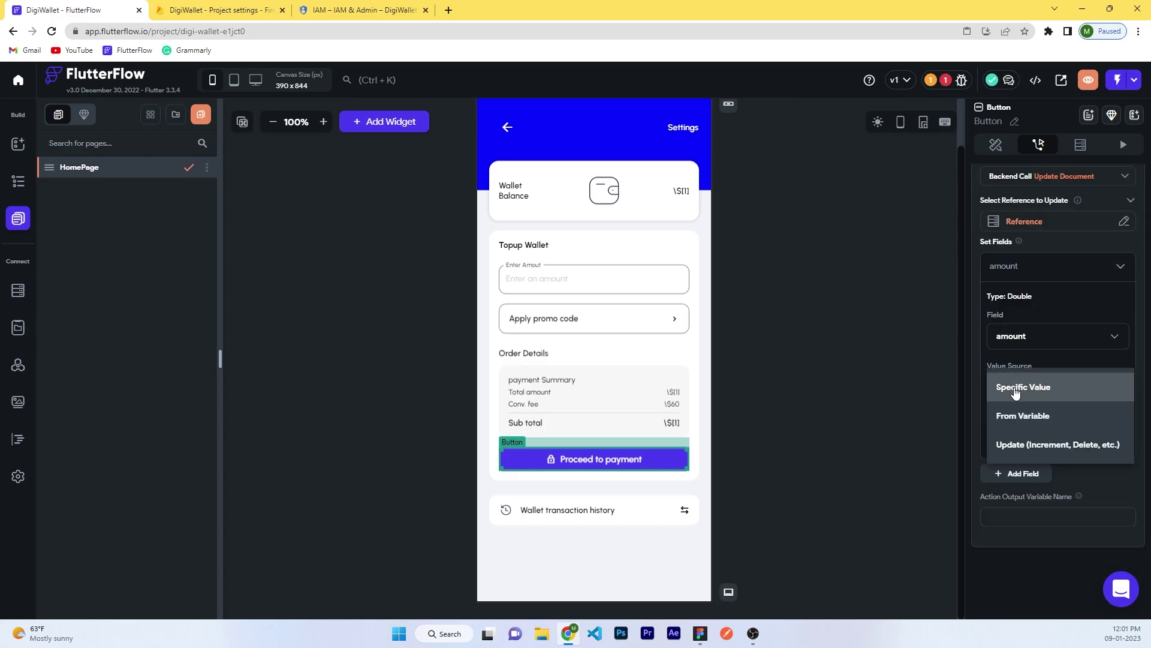
left_click(1021, 444)
left_click(1022, 447)
left_click(1022, 447)
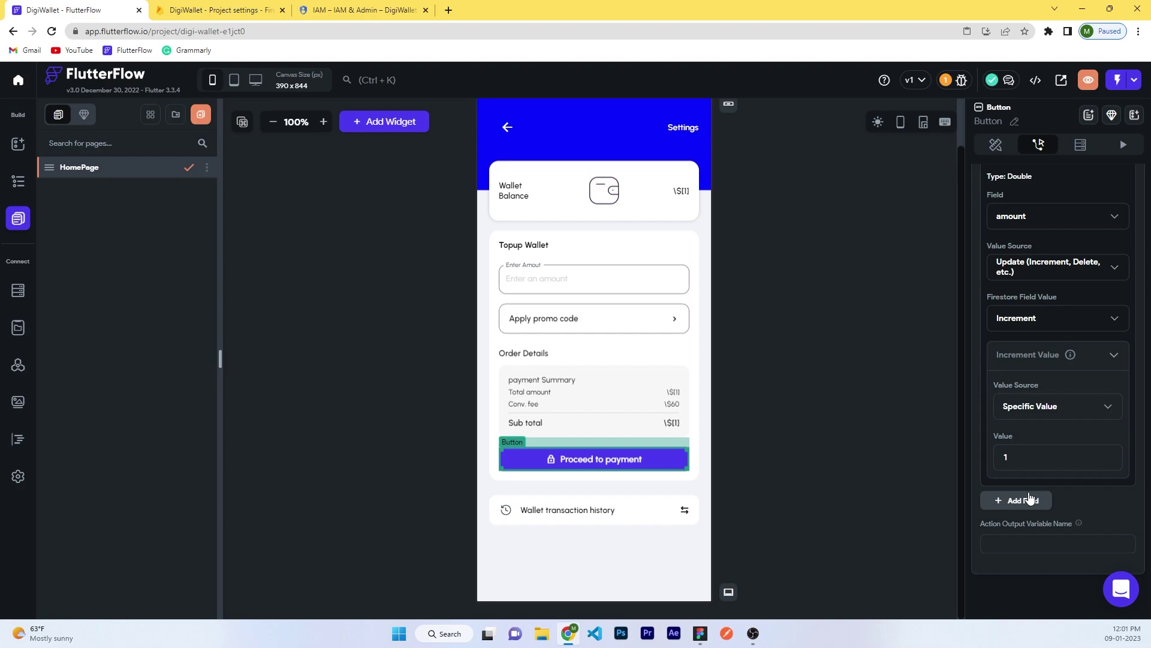
- Name the update action's output variable addMoneyResponse
left_click(1018, 542)
type("addMoneyResponse")
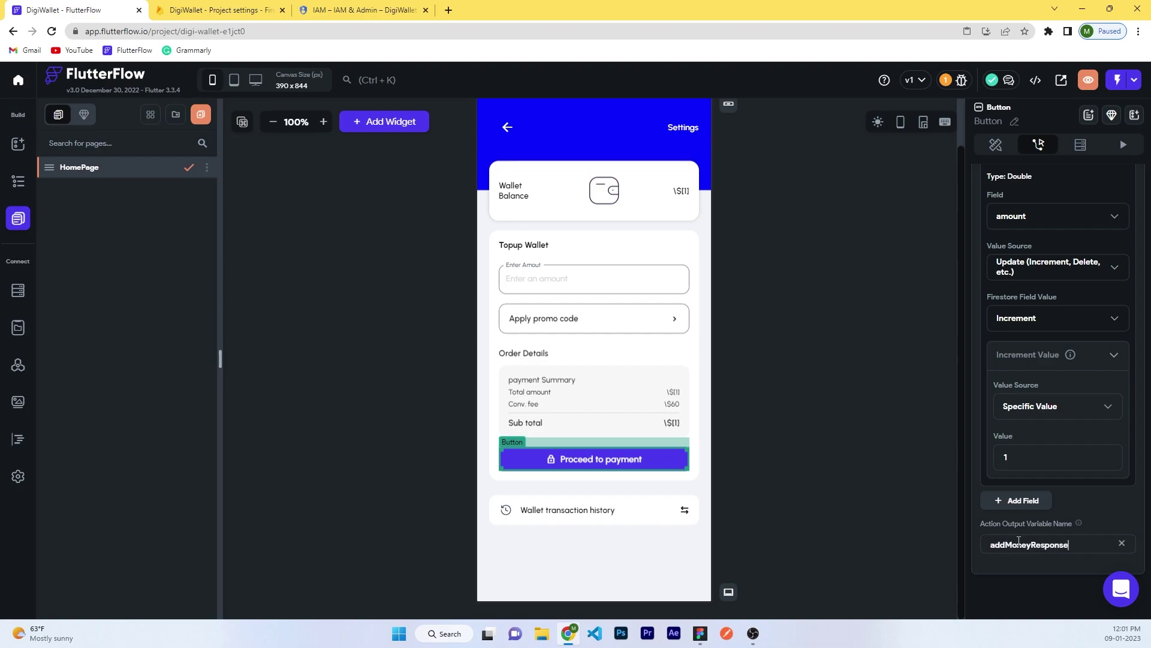
left_click(846, 483)
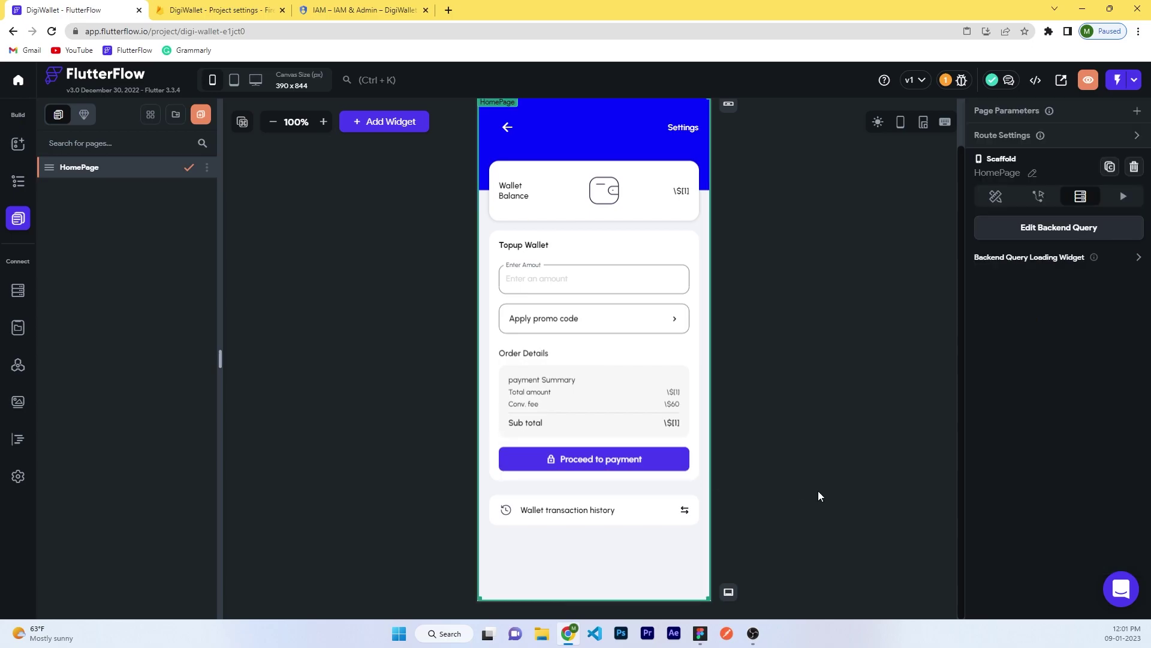
- Set the Proceed to payment button's height to 48
left_click(663, 460)
left_click(996, 145)
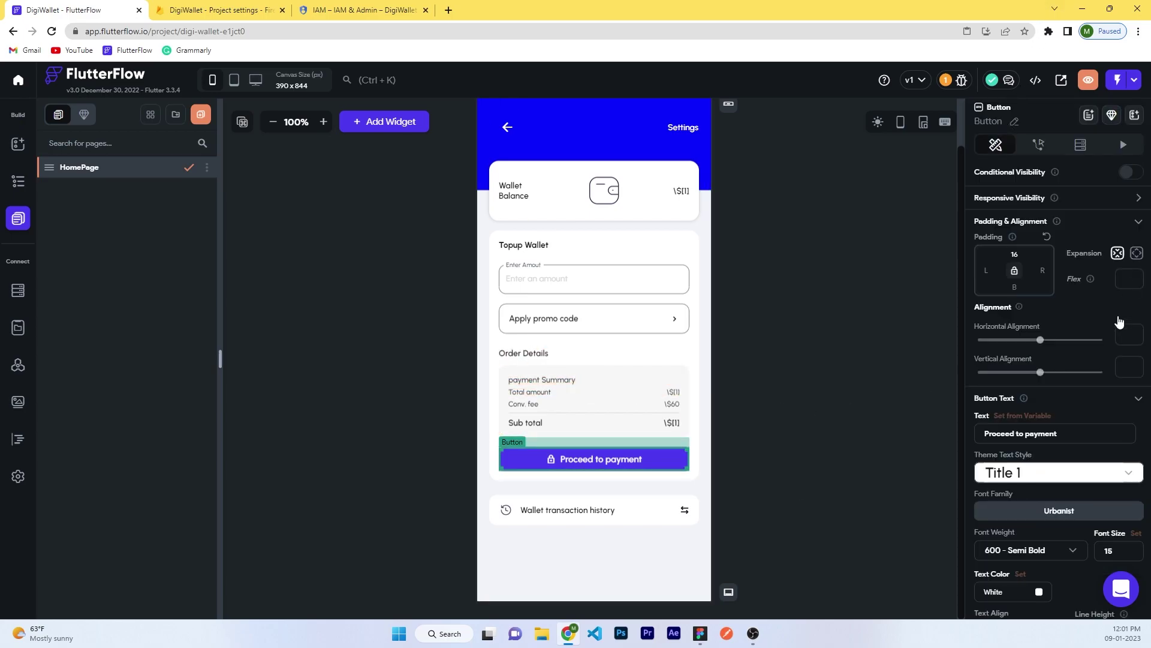
scroll(1079, 390, "down", 5)
scroll(1106, 433, "down", 3)
double_click(1071, 434)
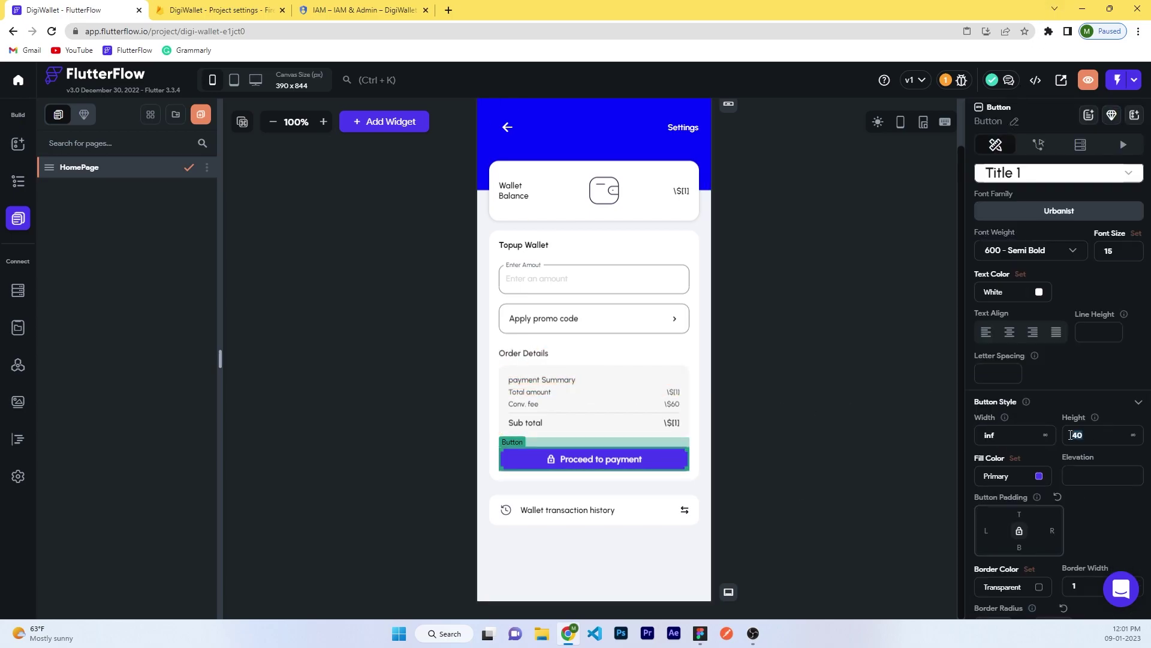
key("BackSpace")
left_click(858, 372)
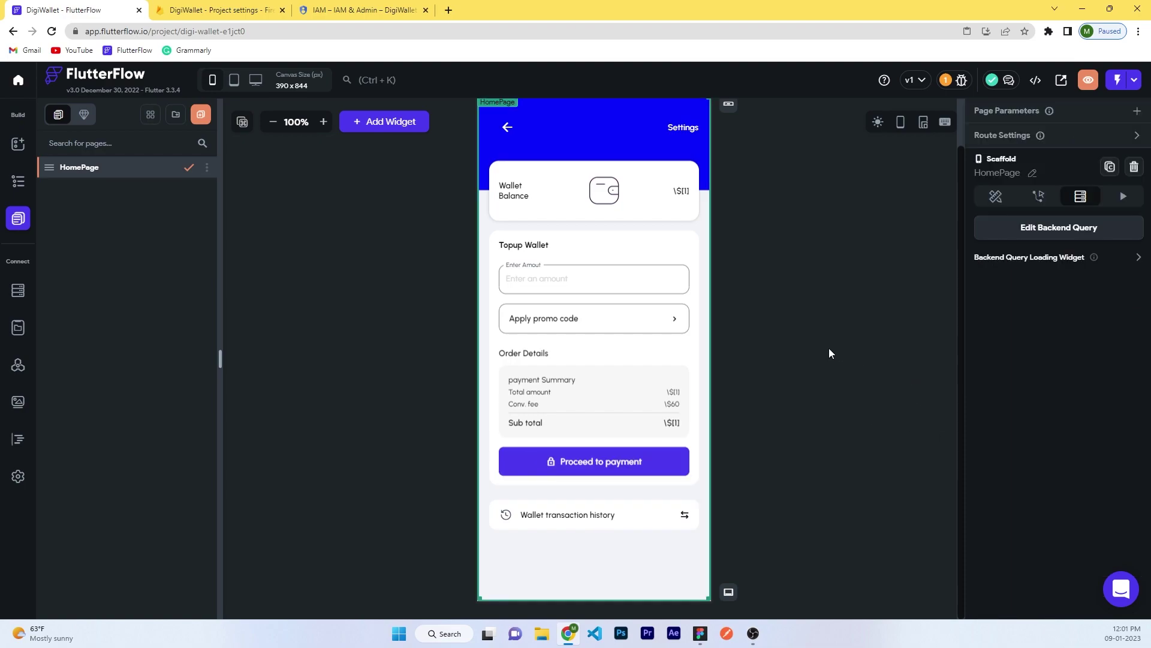
- Set the Proceed to payment button's fill color to #090dff
key("alt+Tab")
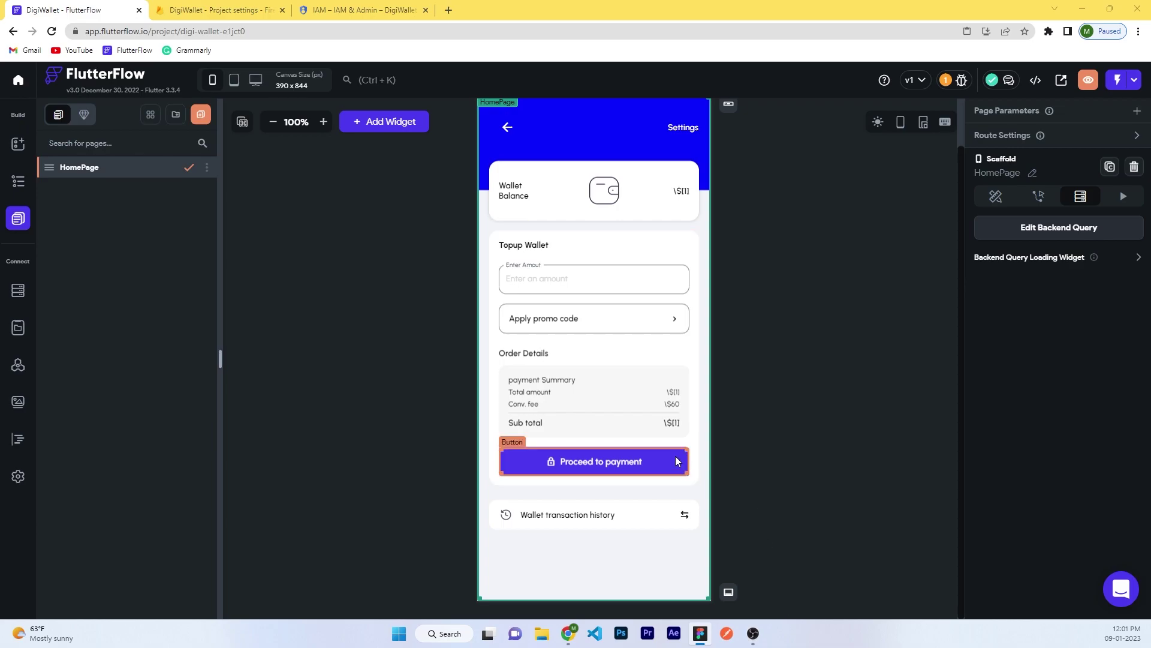
left_click(600, 461)
scroll(1032, 420, "down", 5)
left_click(1018, 416)
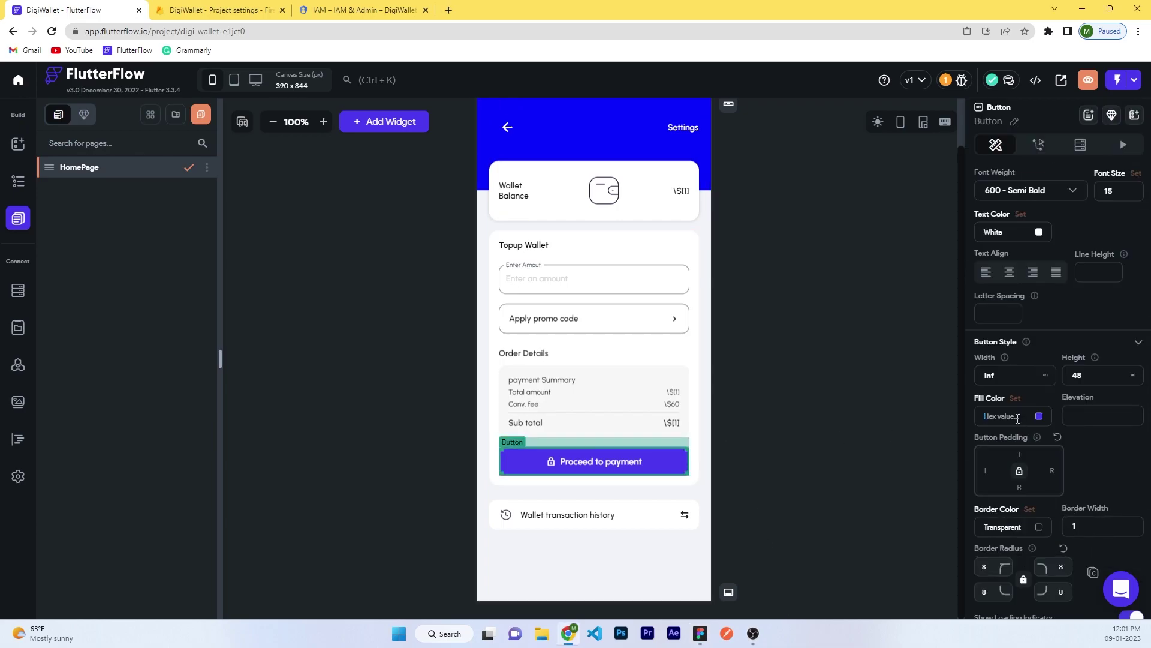
type("#090dff")
key("Return")
left_click(780, 410)
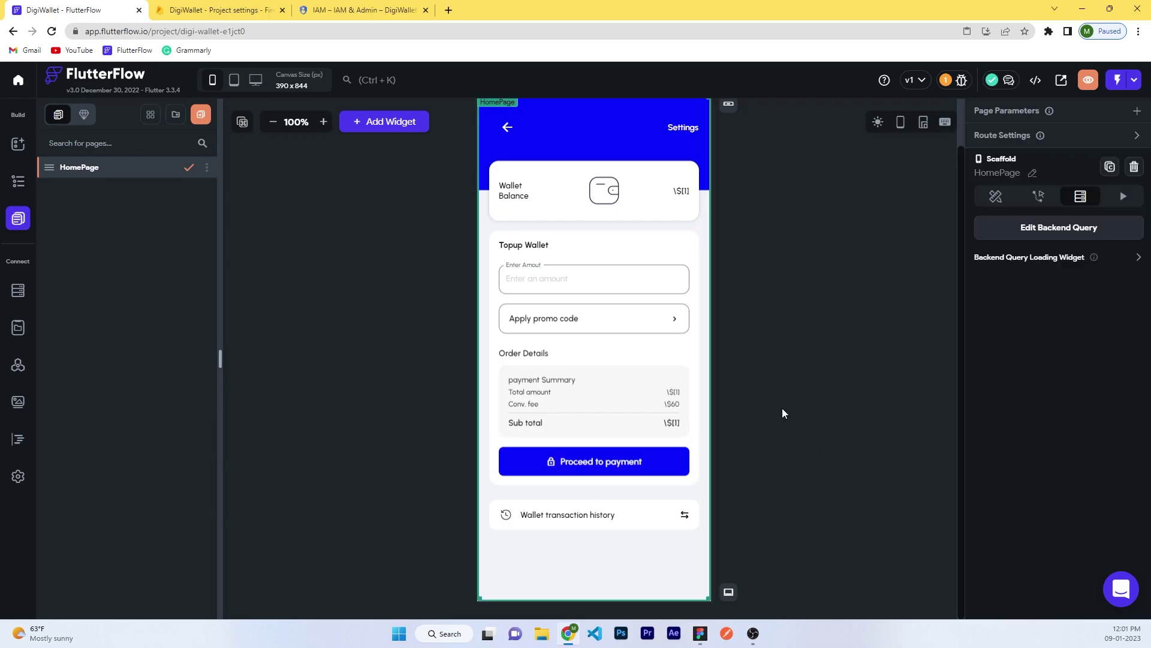
- In the payment button's update action, take the amount field's increment value from the Enter Amout widget state variable
left_click(600, 461)
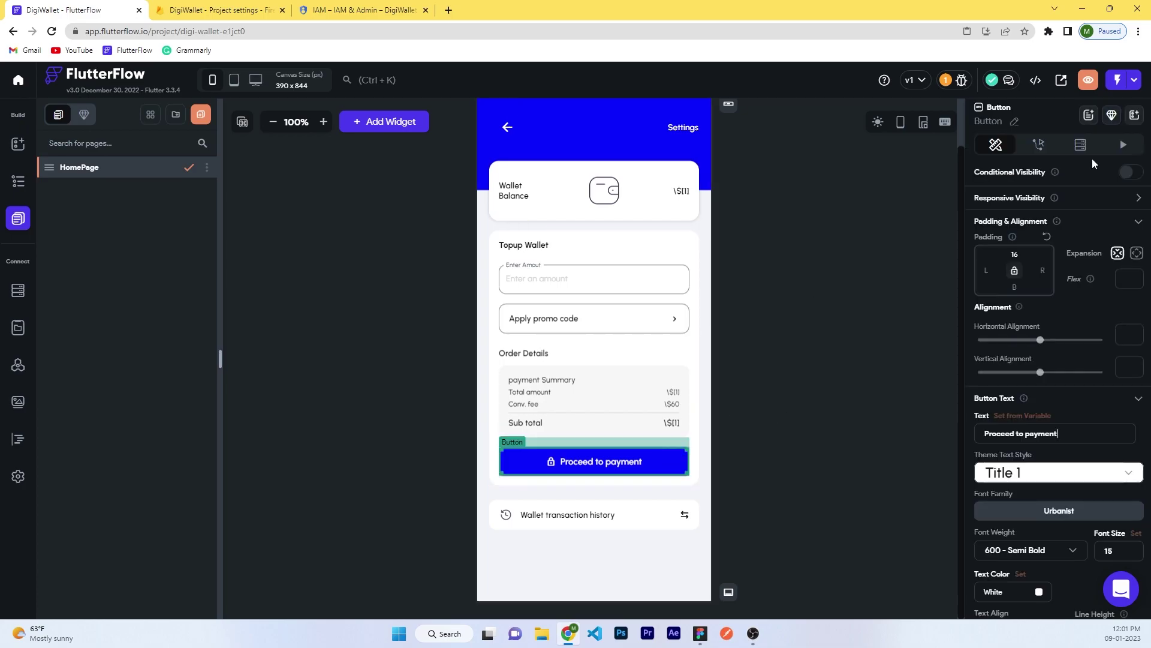
left_click(1039, 144)
left_click(786, 345)
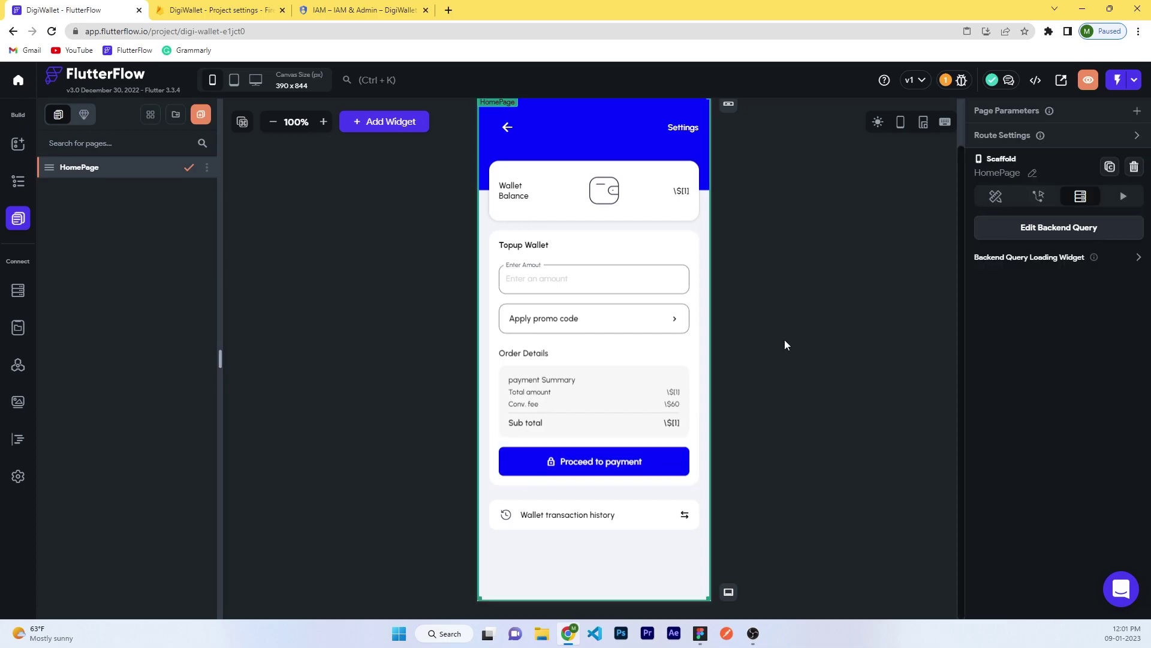
left_click(660, 461)
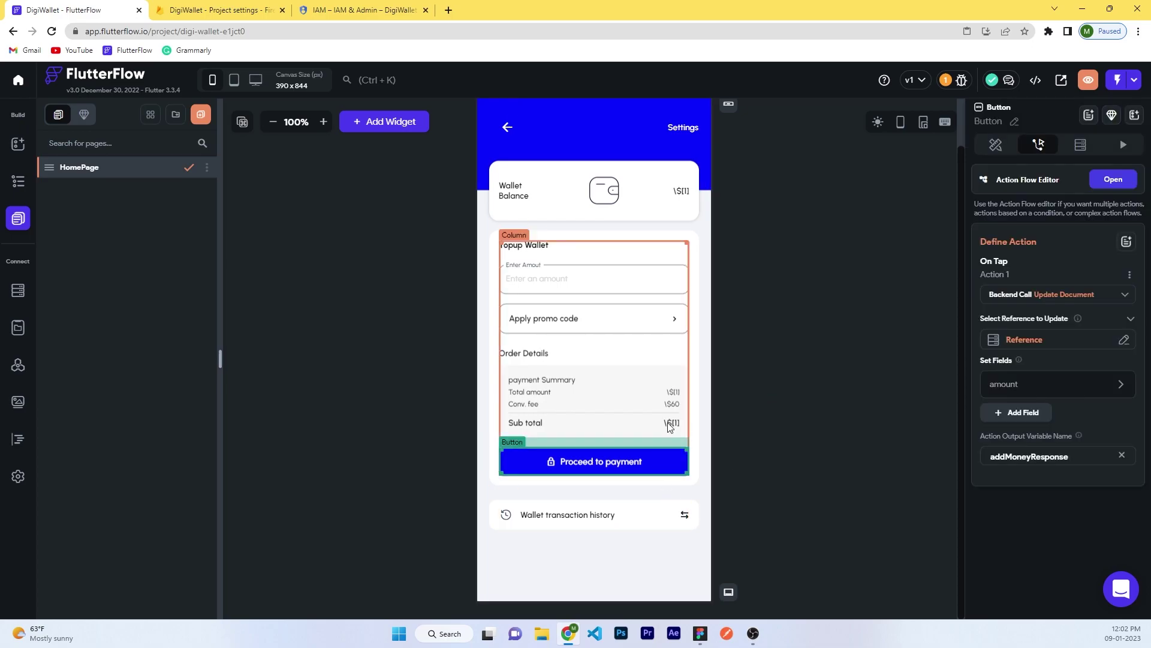
left_click(1026, 389)
scroll(1019, 413, "down", 3)
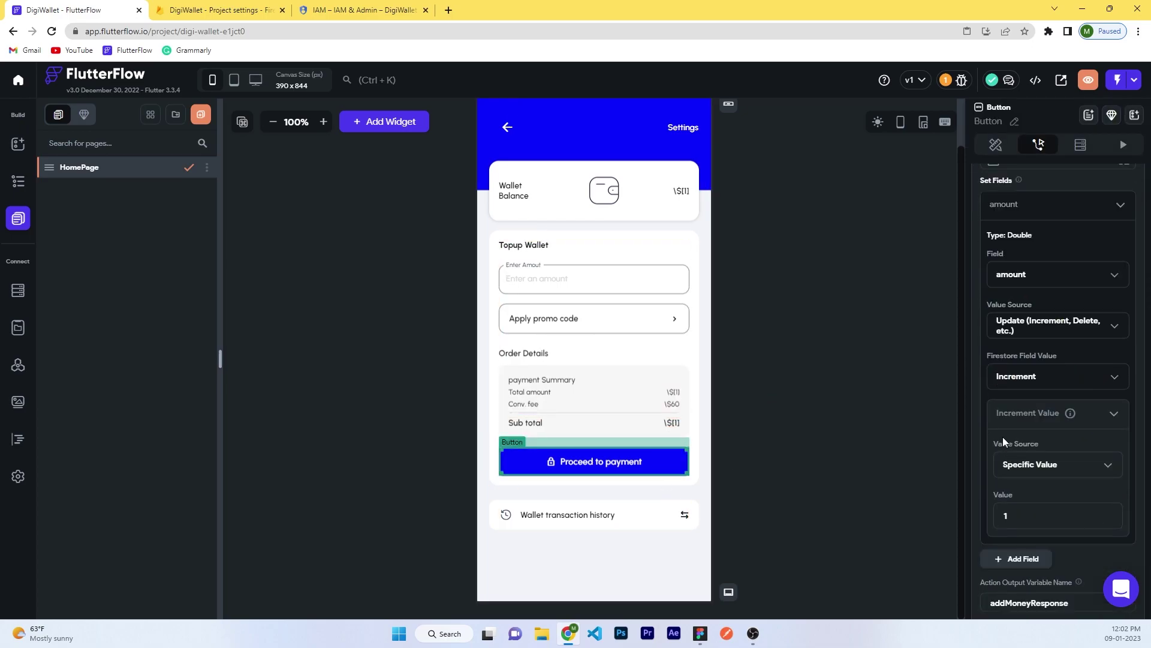
scroll(1008, 435, "down", 1)
left_click(1032, 417)
left_click(1033, 432)
left_click(1011, 441)
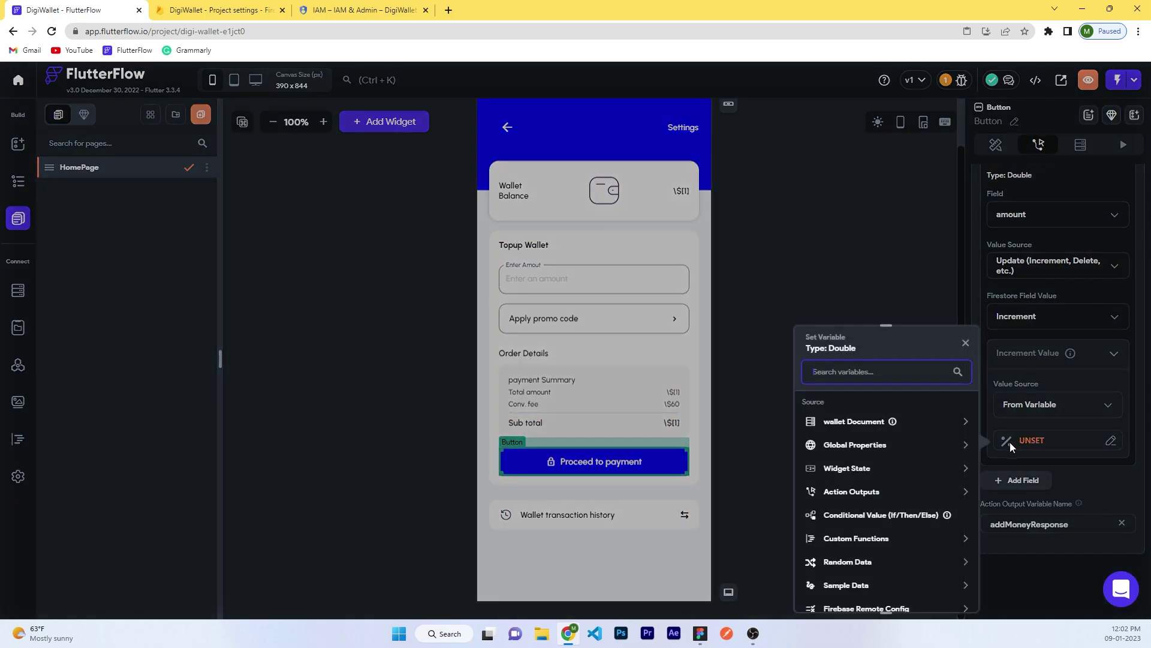
left_click(844, 469)
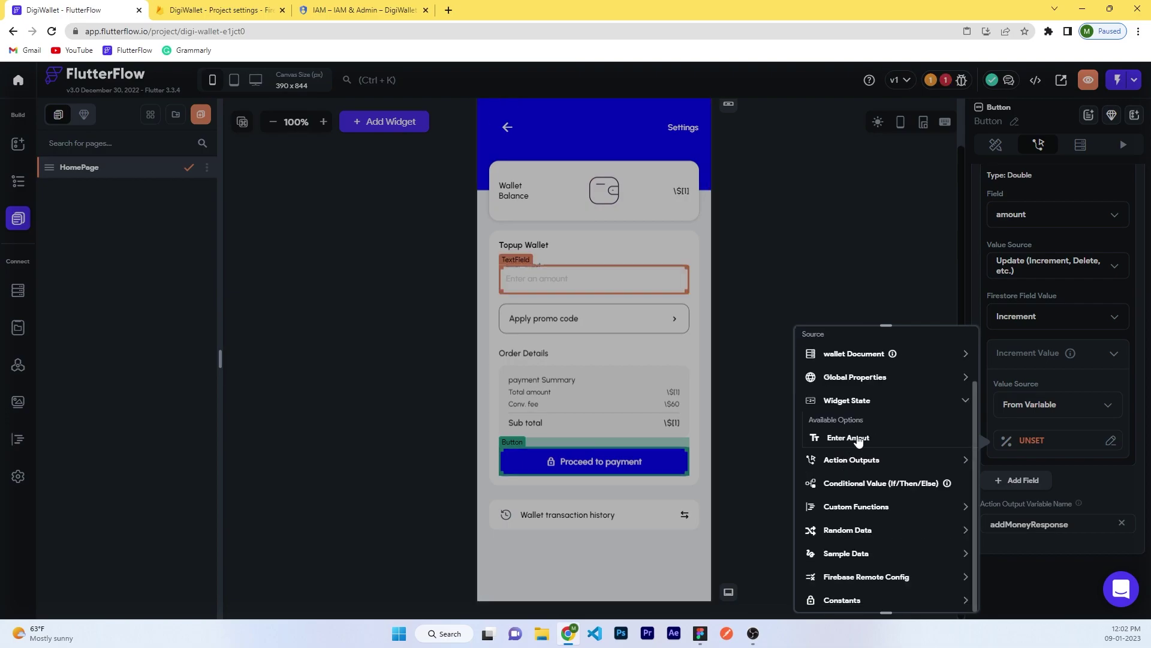
left_click(855, 442)
left_click(783, 433)
scroll(818, 249, "up", 1)
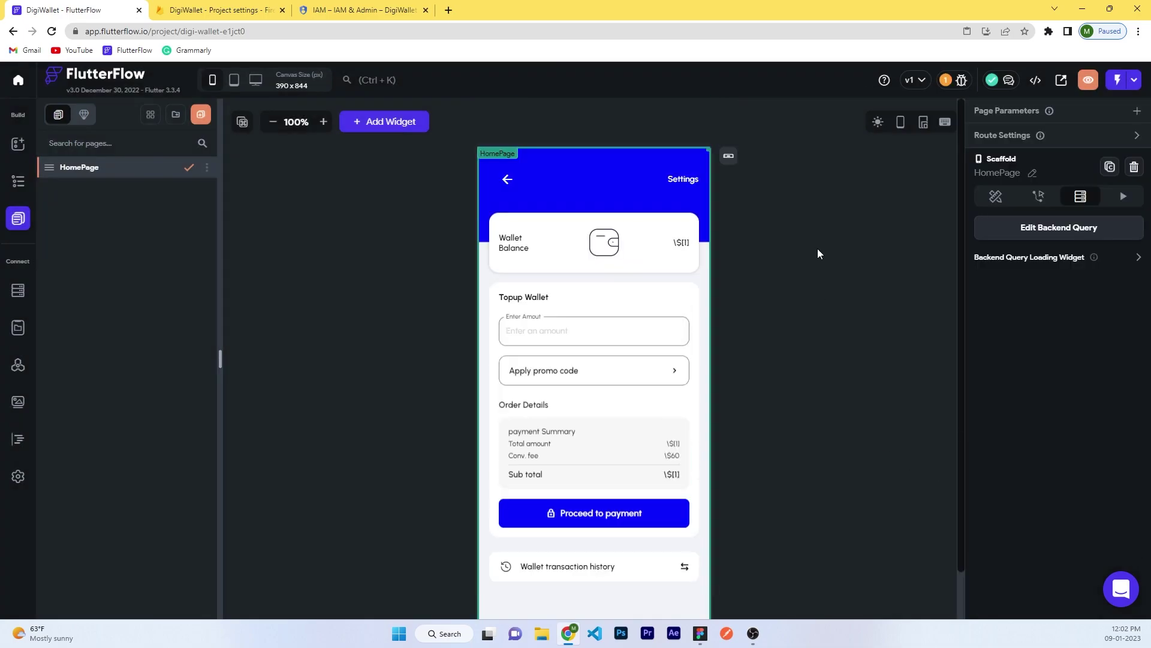
scroll(807, 300, "down", 1)
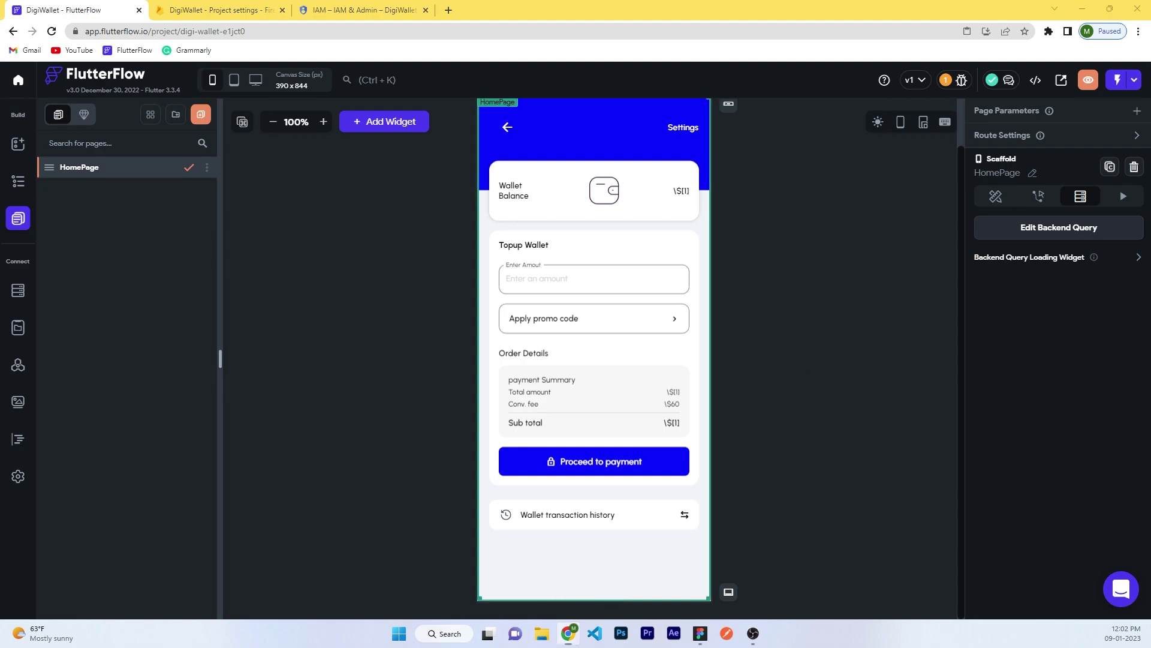
key("alt+Tab")
key("alt+Tab")
left_click(845, 251)
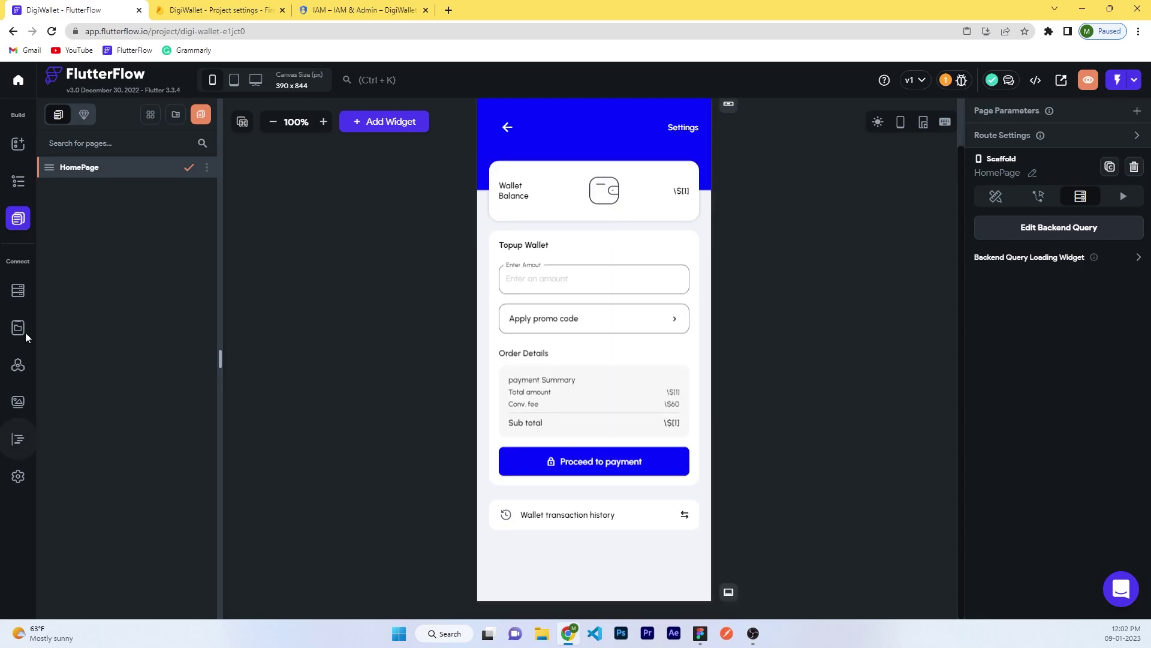
- Switch to the Firebase console's Firestore Database, start a collection named wallet, and save its first document with an automatic ID
left_click(17, 290)
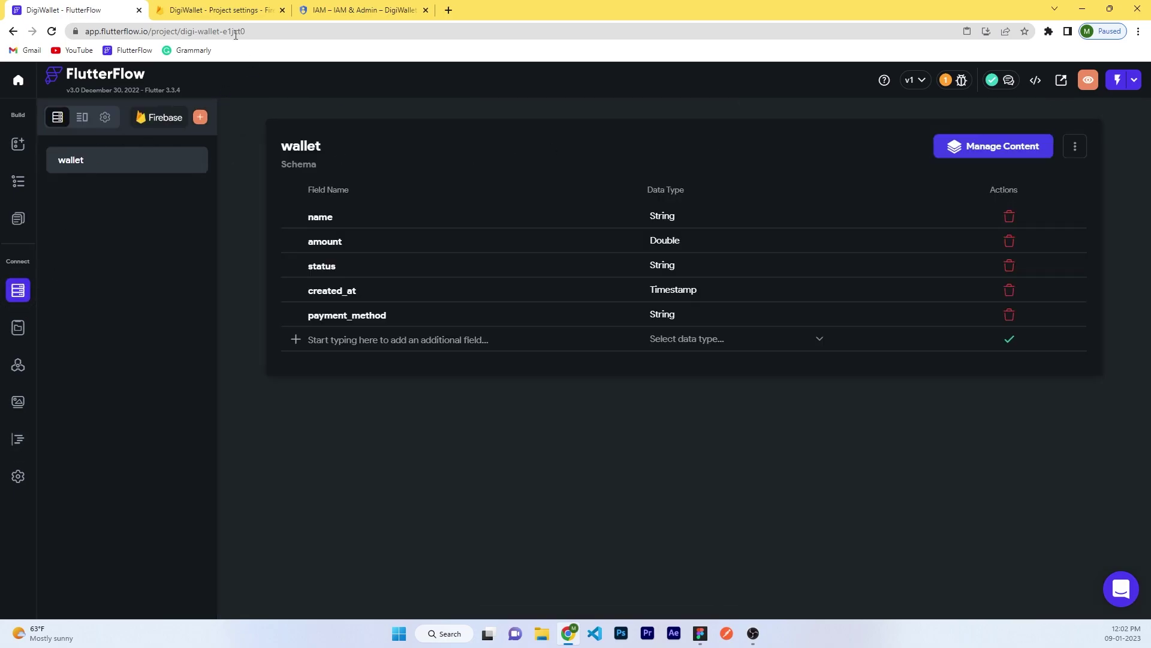
left_click(225, 10)
left_click(42, 185)
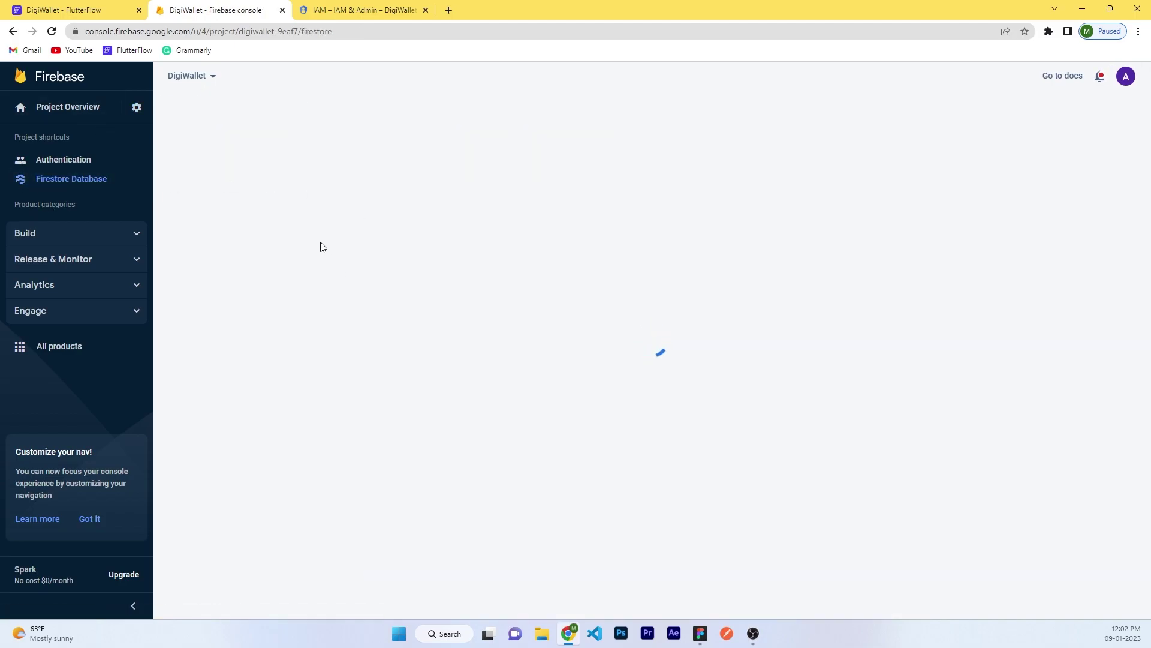
left_click(296, 311)
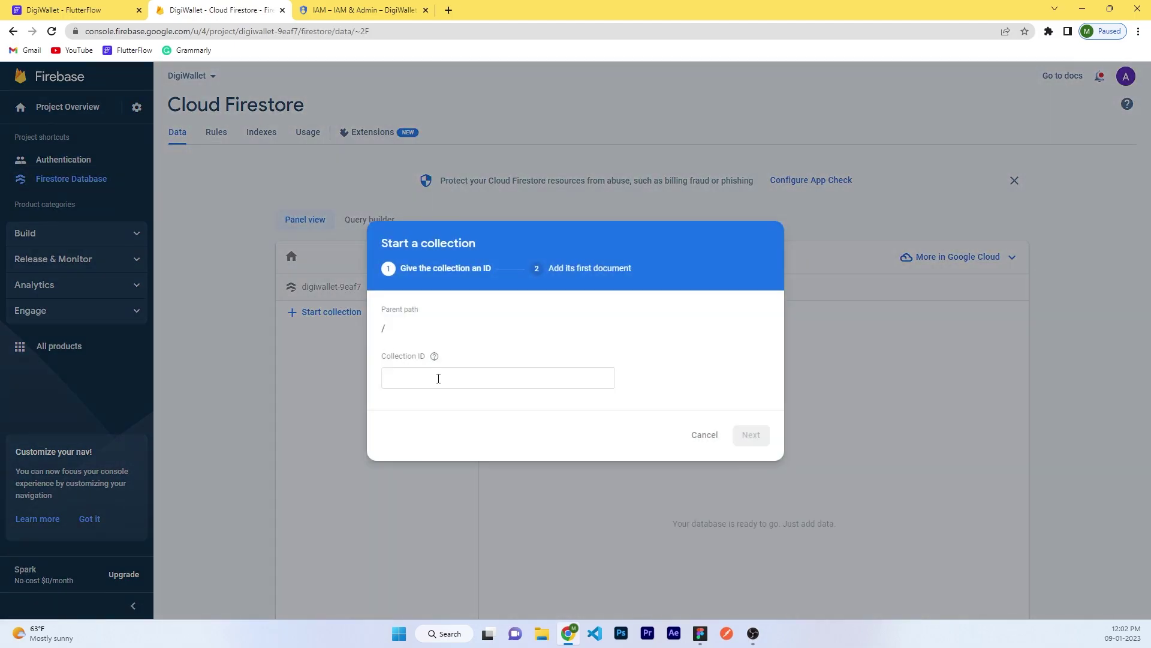
left_click(438, 378)
type("wallet")
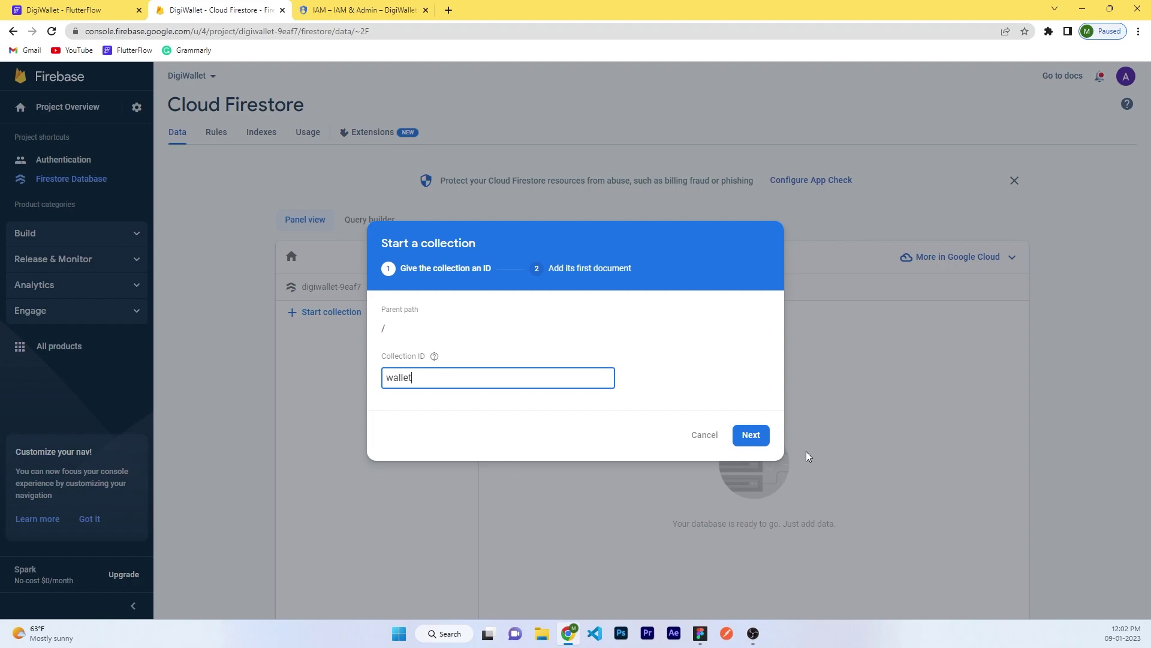
left_click(749, 435)
left_click(596, 339)
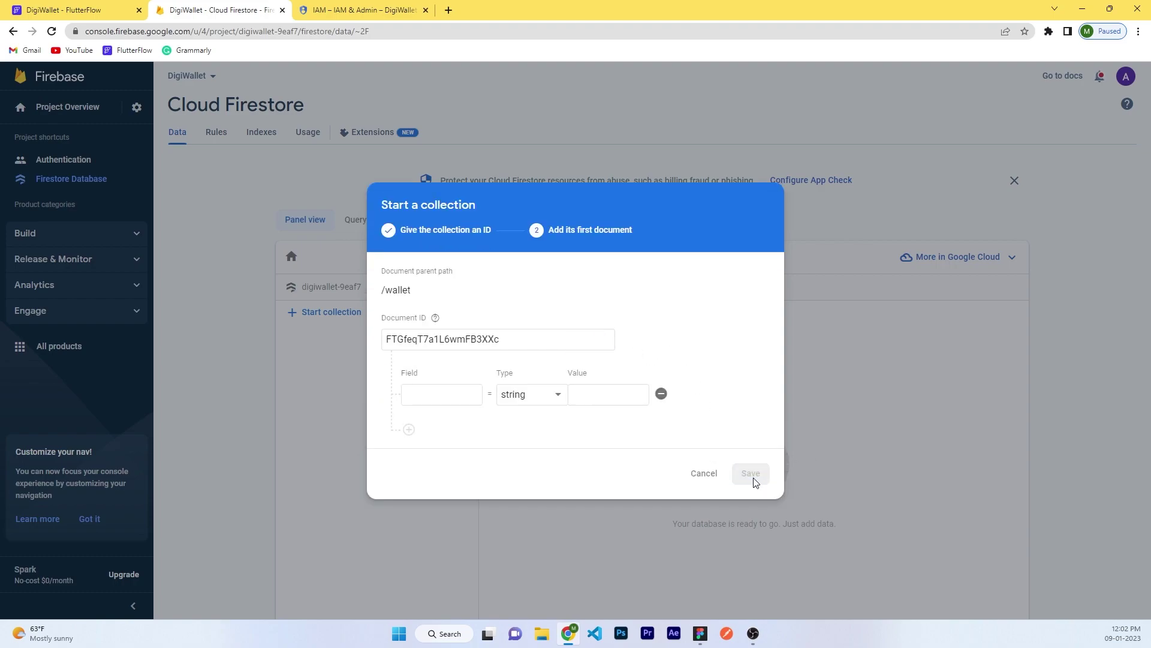
left_click(751, 473)
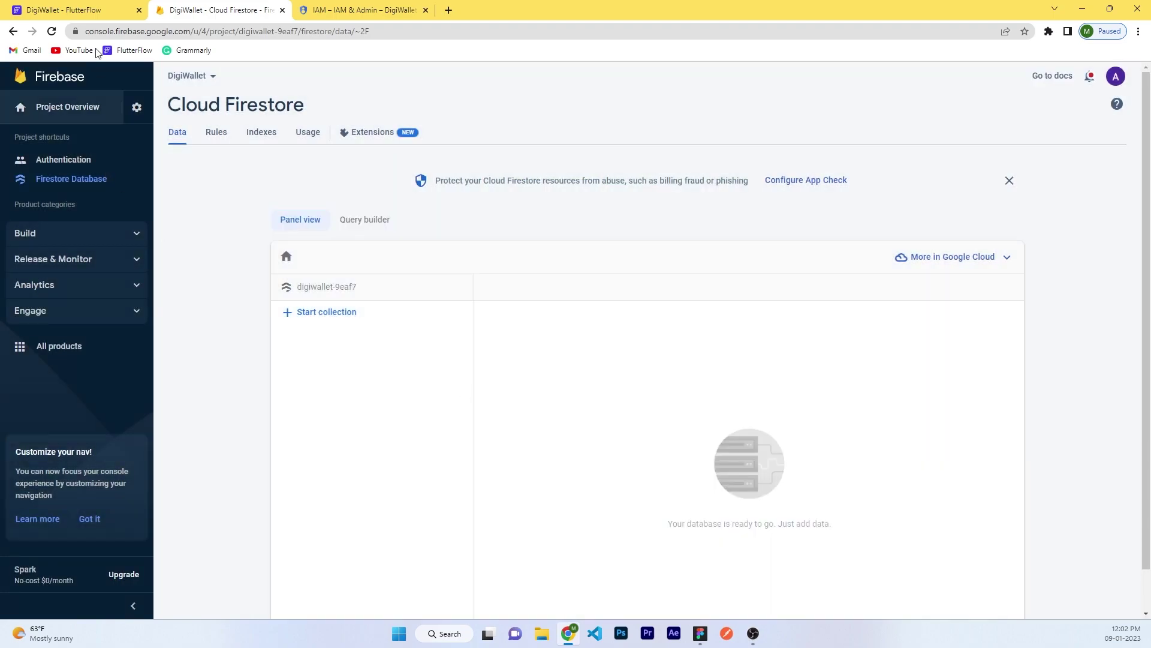
- Switch back to FlutterFlow and validate the Firebase schema in the Firestore settings
left_click(73, 6)
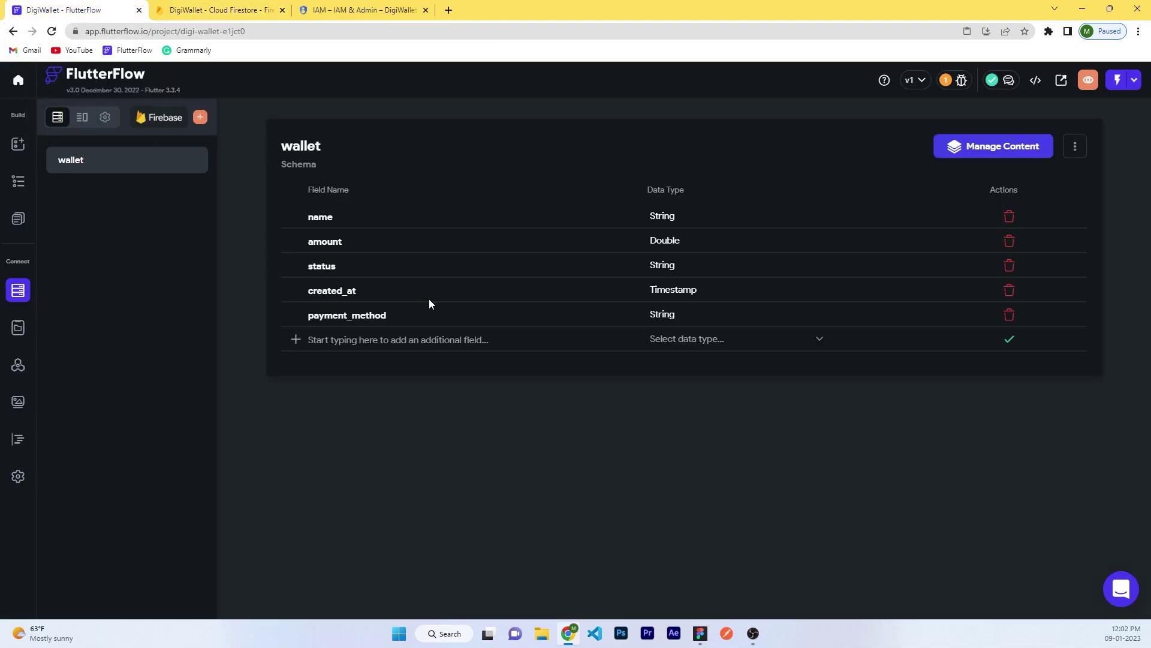
left_click(105, 117)
left_click(992, 315)
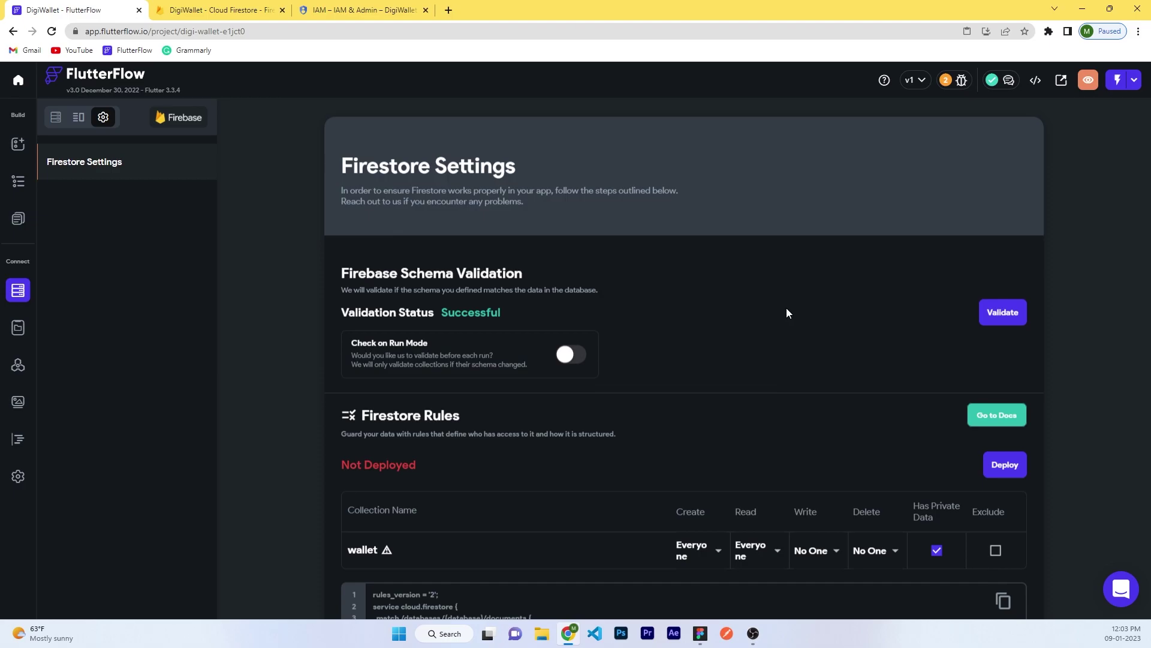
- Allow Everyone to write to the wallet collection in the Firestore rules and deploy the rules
left_click(1004, 465)
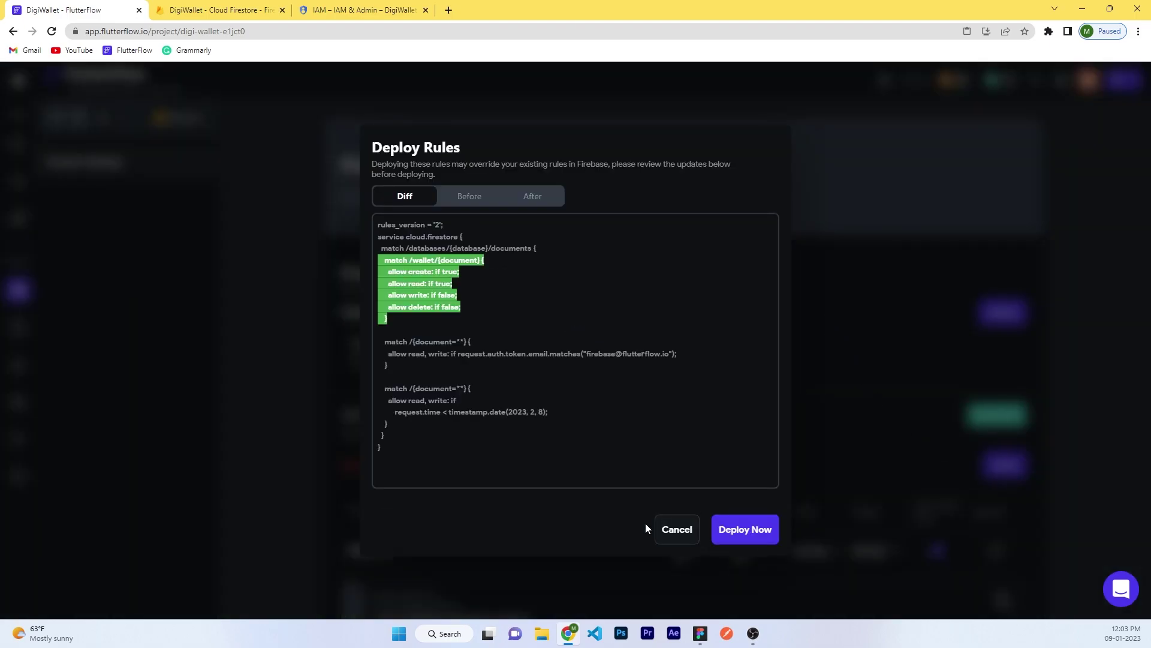
left_click(677, 529)
scroll(839, 408, "down", 3)
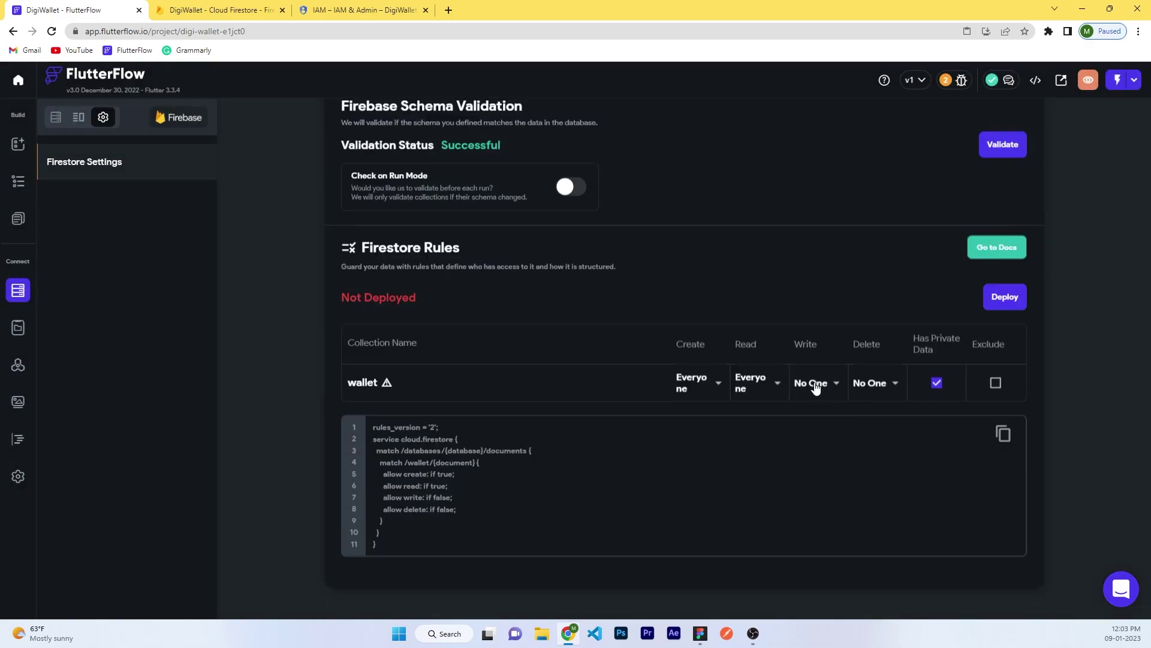
left_click(816, 388)
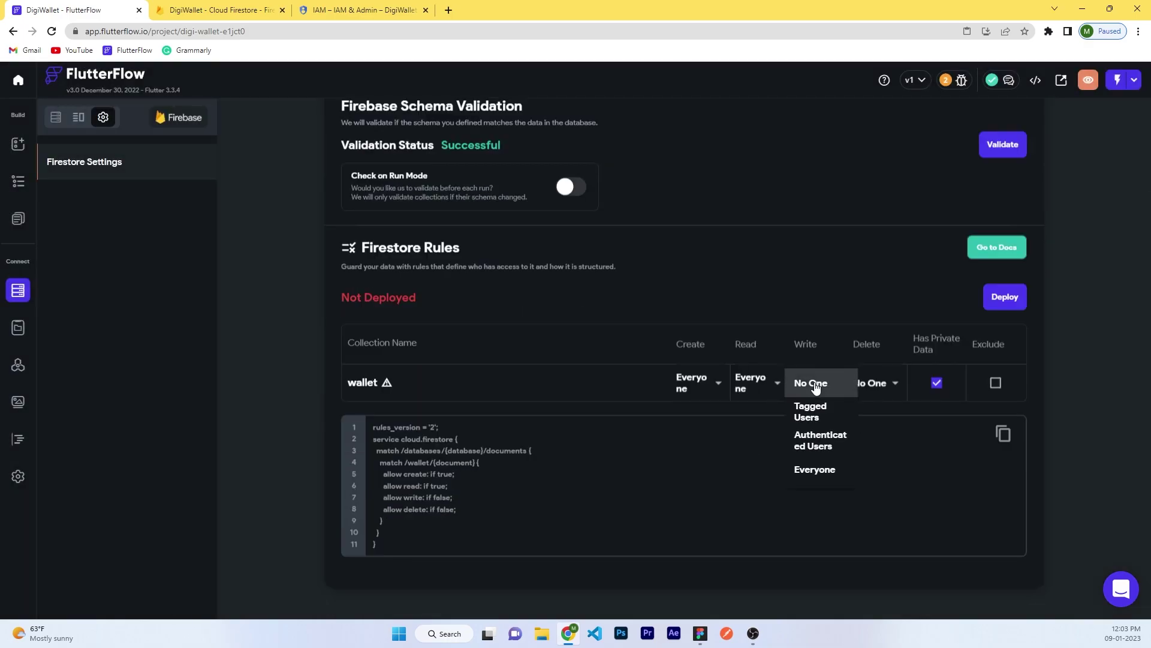
left_click(816, 472)
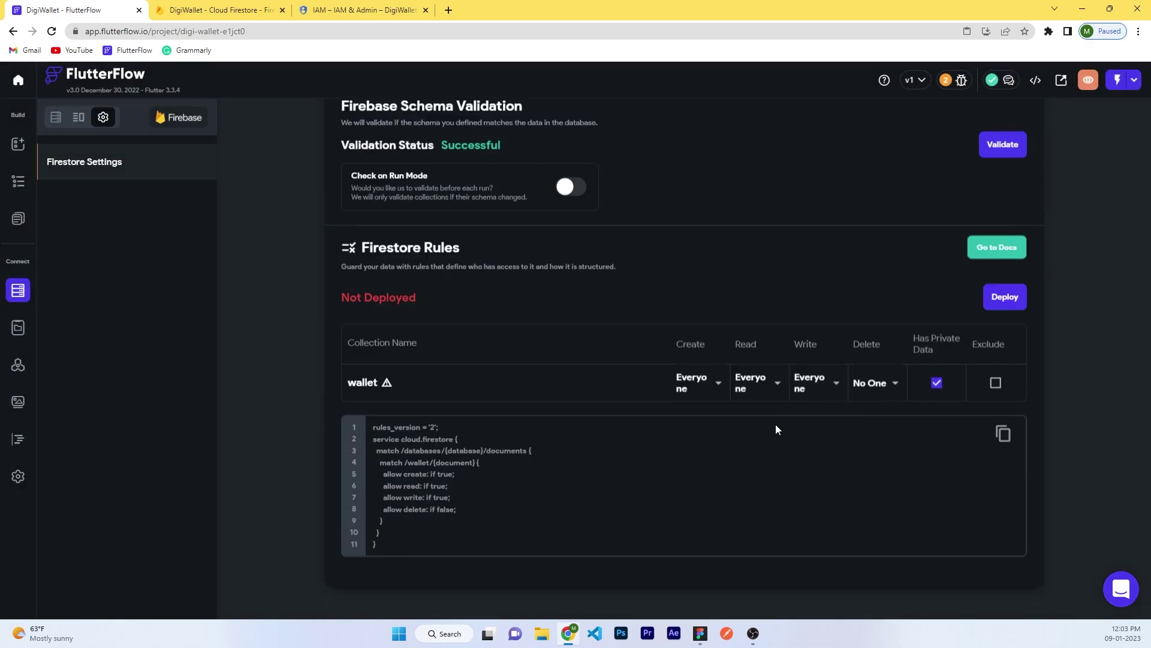
left_click(999, 298)
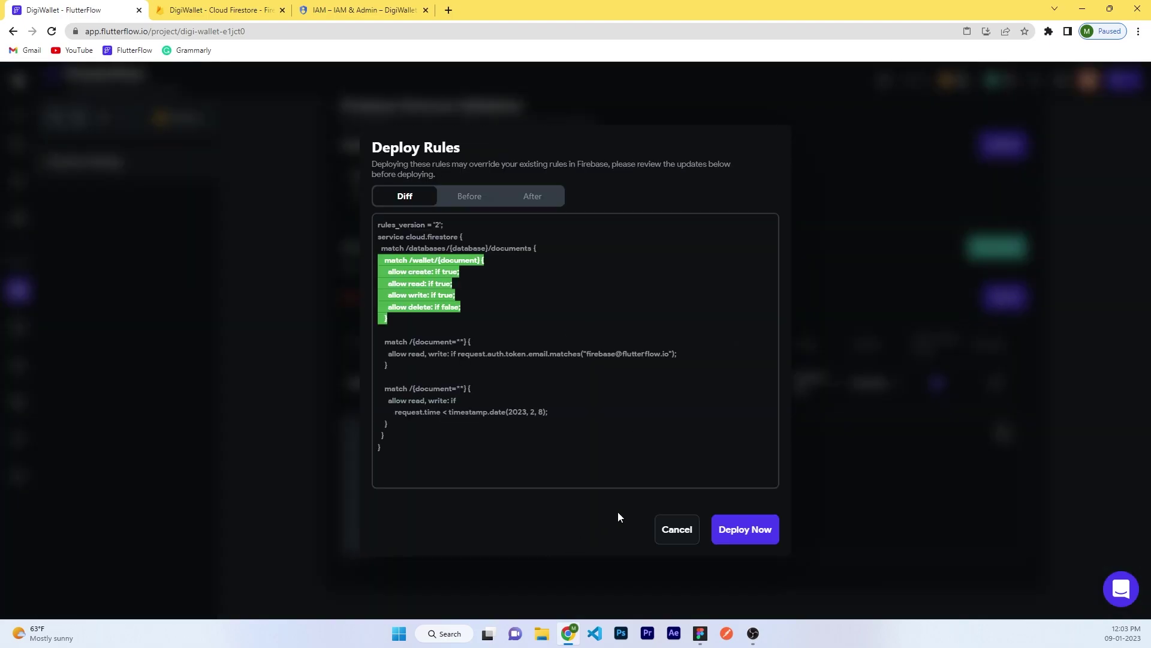
left_click(736, 533)
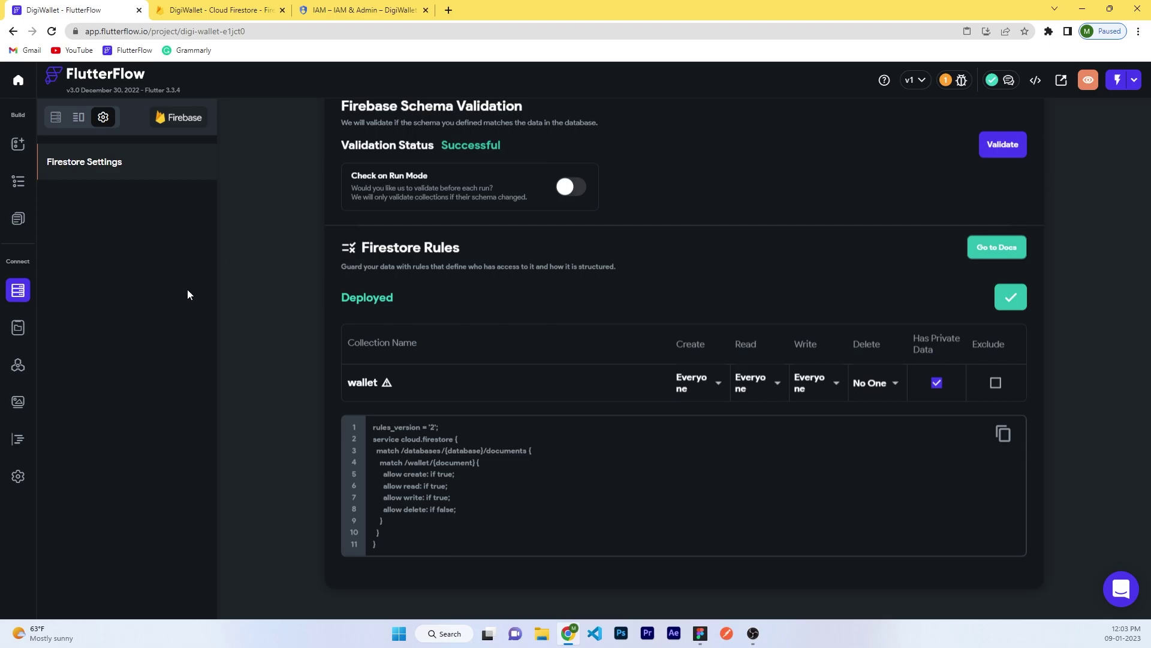
- Return to HomePage, run the app in test mode, and top up the wallet with 10 and with 100
left_click(24, 222)
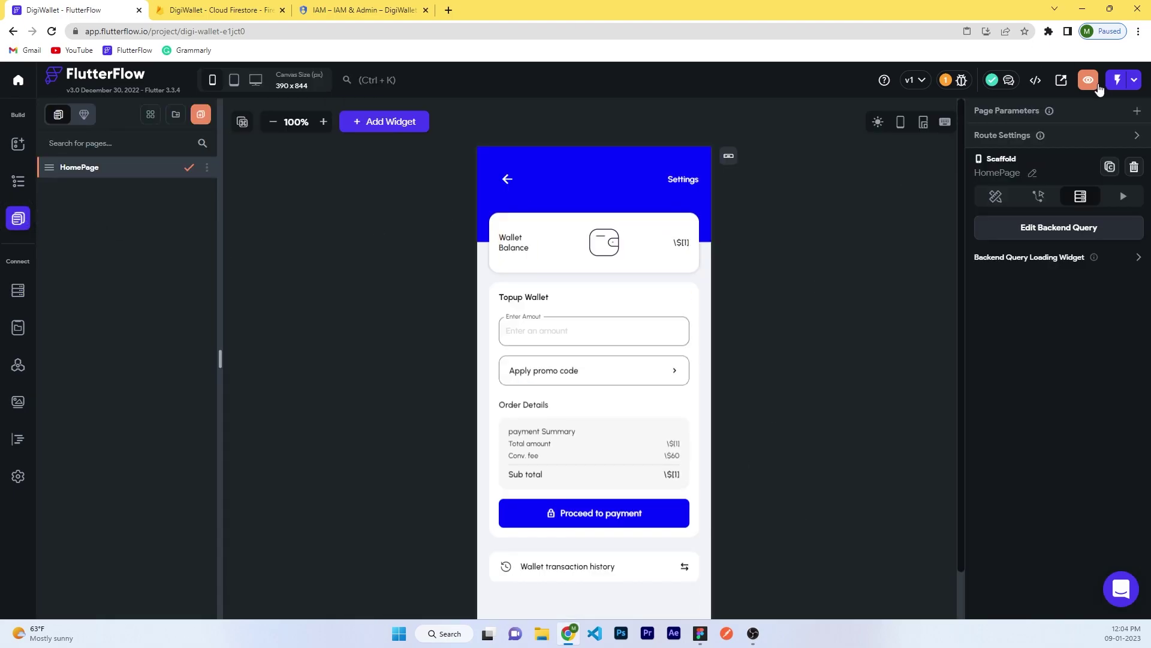
left_click(1118, 80)
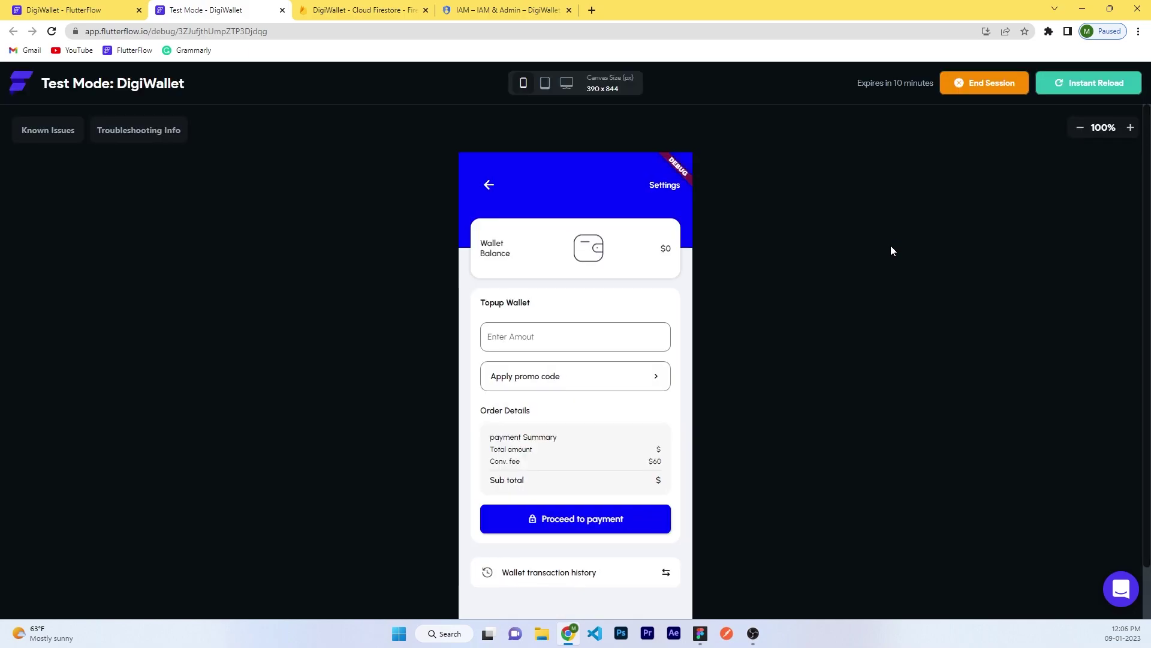
left_click(613, 331)
type("10")
scroll(750, 360, "down", 1)
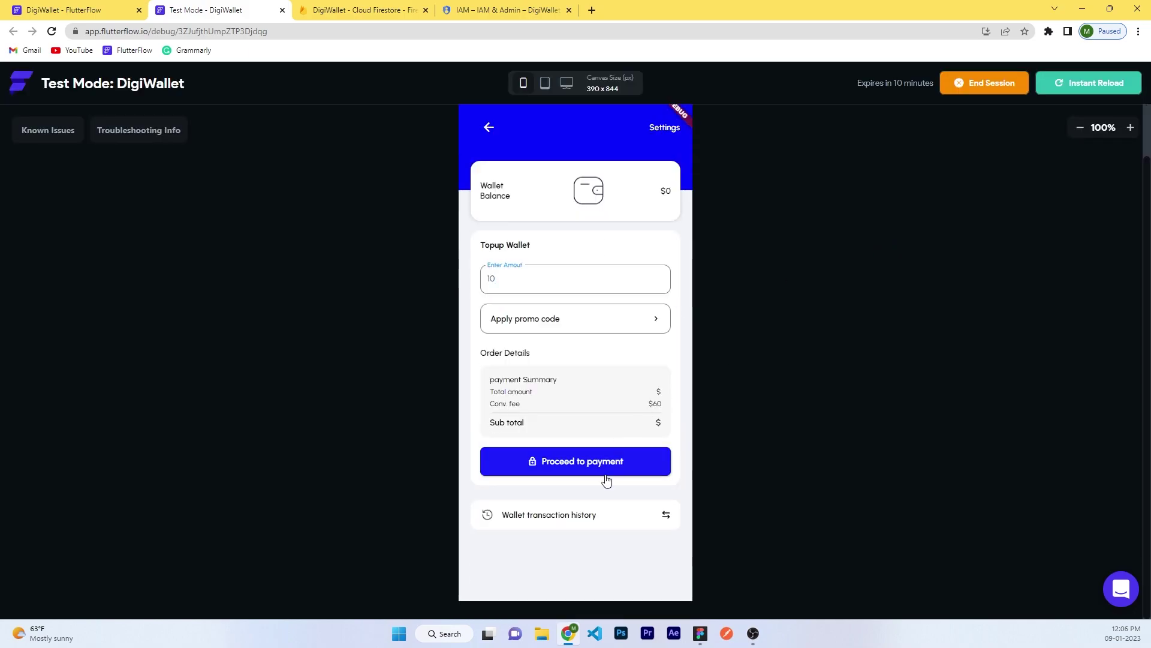
left_click(607, 479)
scroll(769, 337, "up", 1)
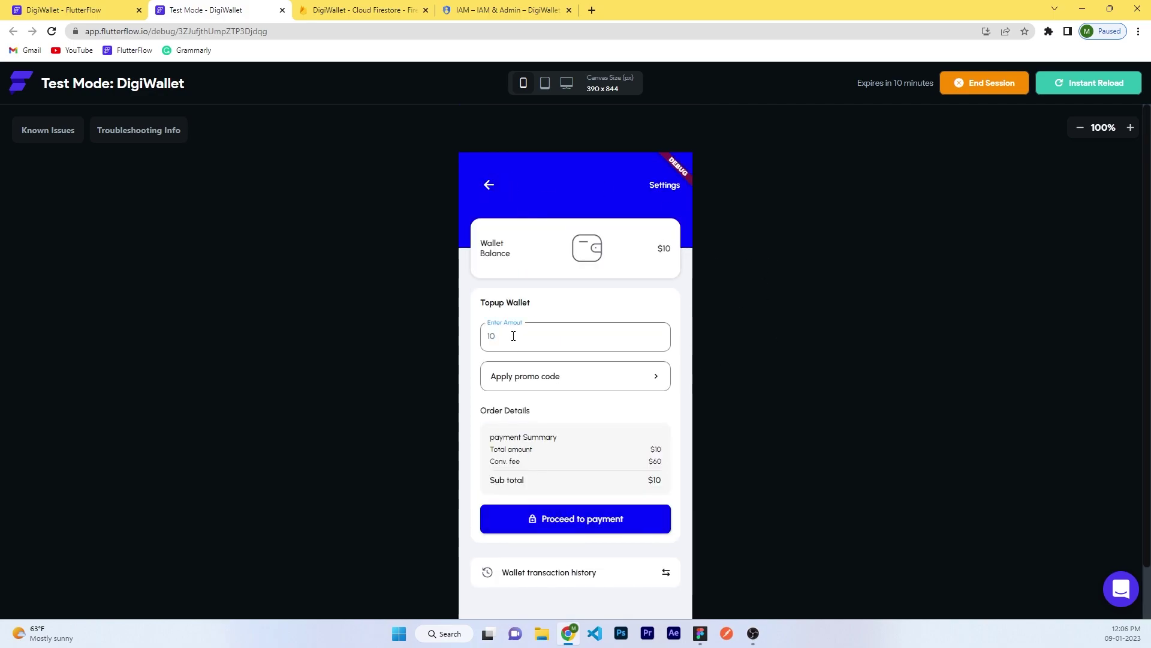
type("0")
left_click(507, 514)
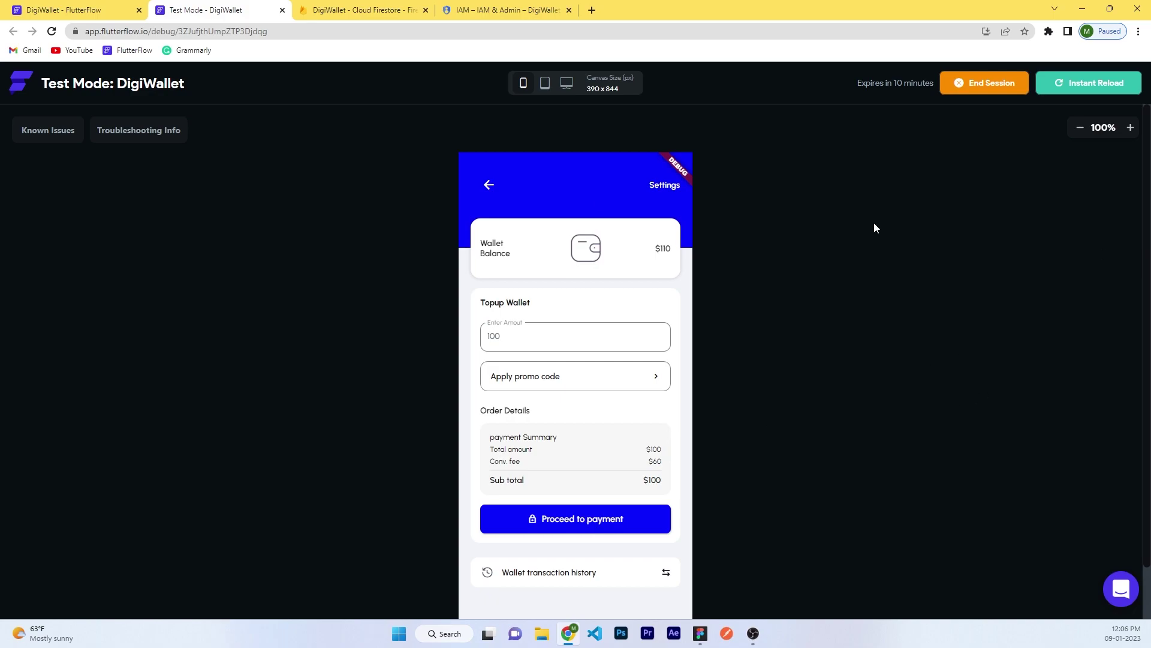
- Back in the editor, add a Clear Text Fields action for TextField_1 after the Proceed to payment button's Update Document action
left_click(66, 10)
left_click(655, 522)
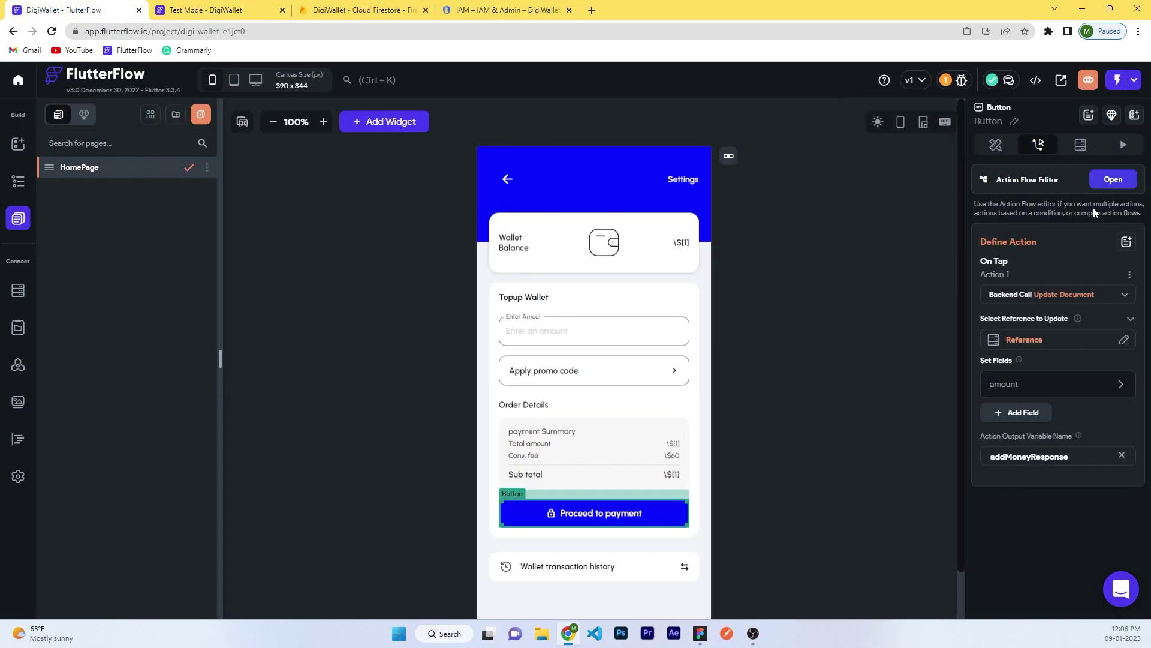
left_click(1111, 180)
left_click(474, 237)
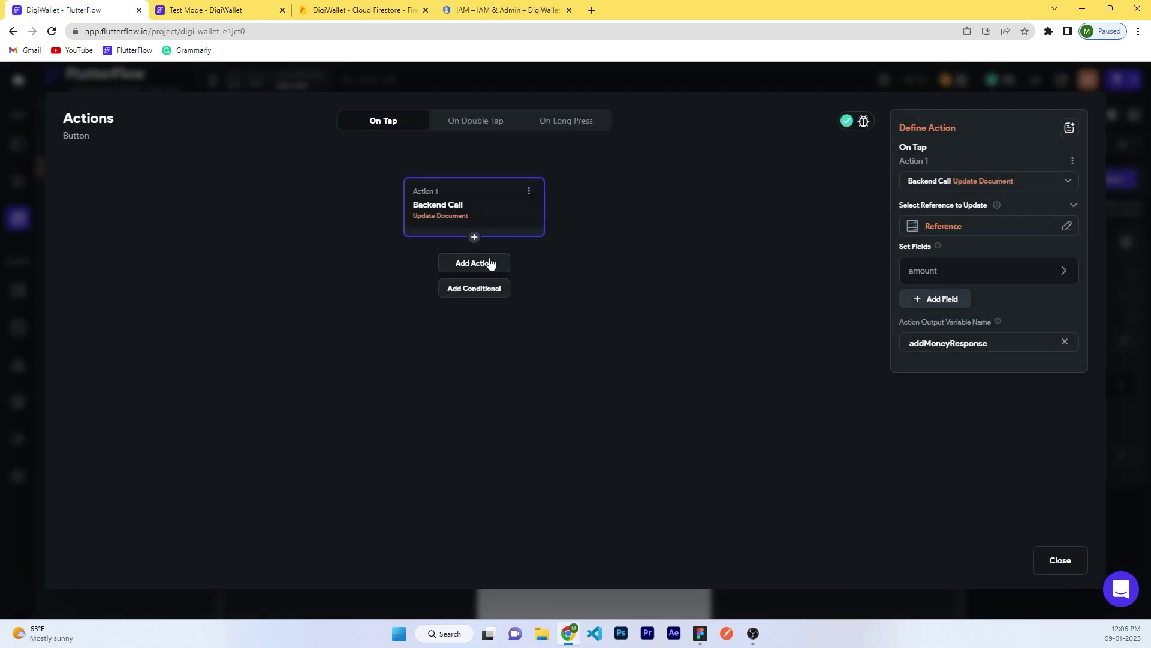
left_click(489, 263)
type("clear")
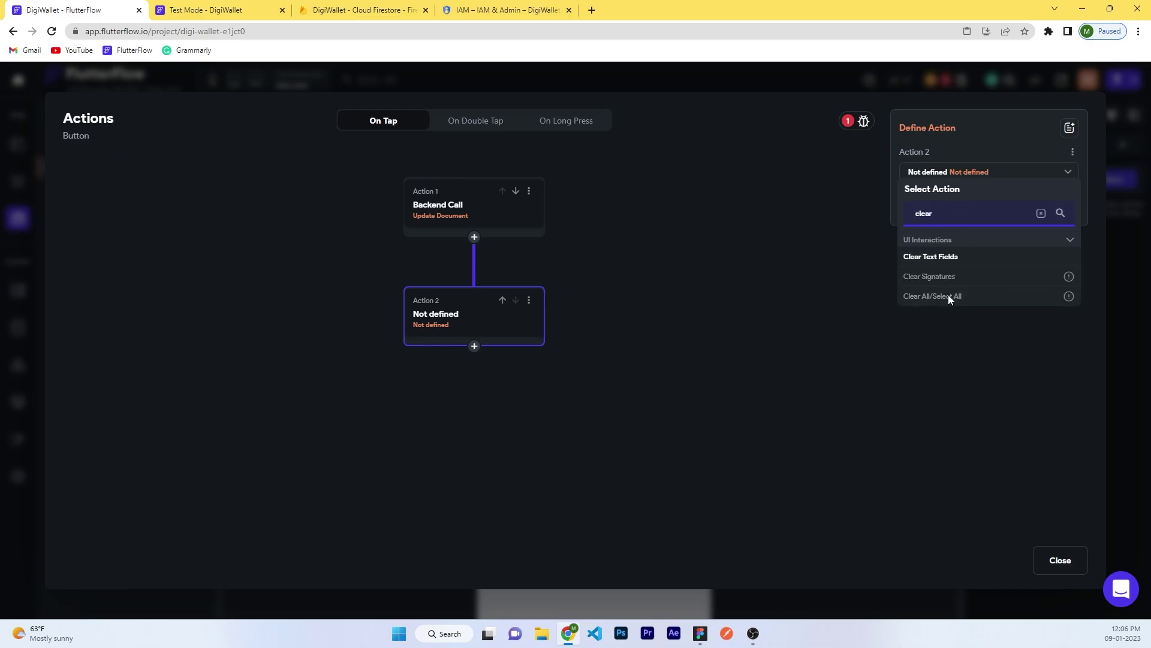
left_click(941, 258)
left_click(928, 211)
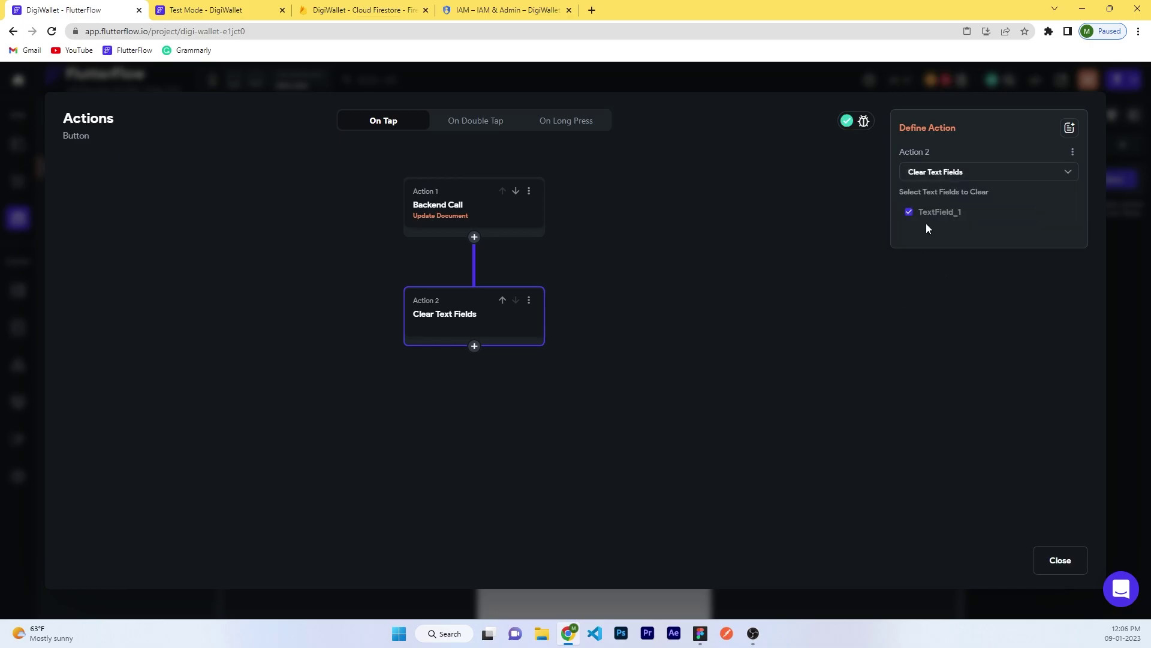
left_click(1049, 548)
- Reload the test session with the new action and top up the wallet with 100
key("ctrl+Tab")
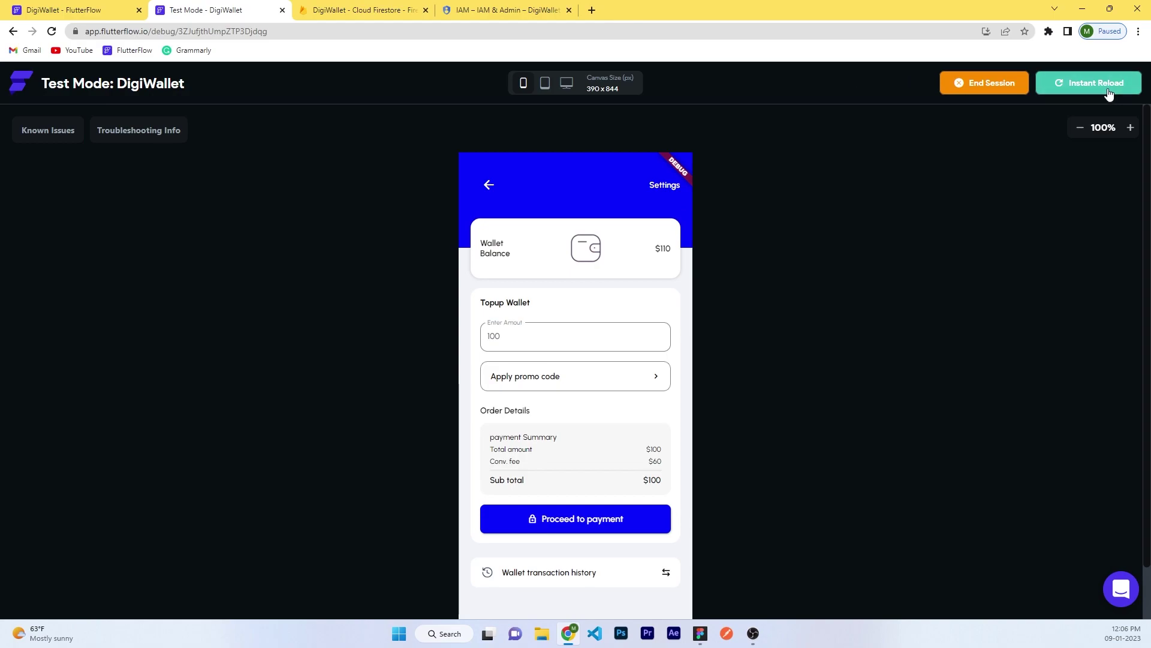
left_click(1108, 94)
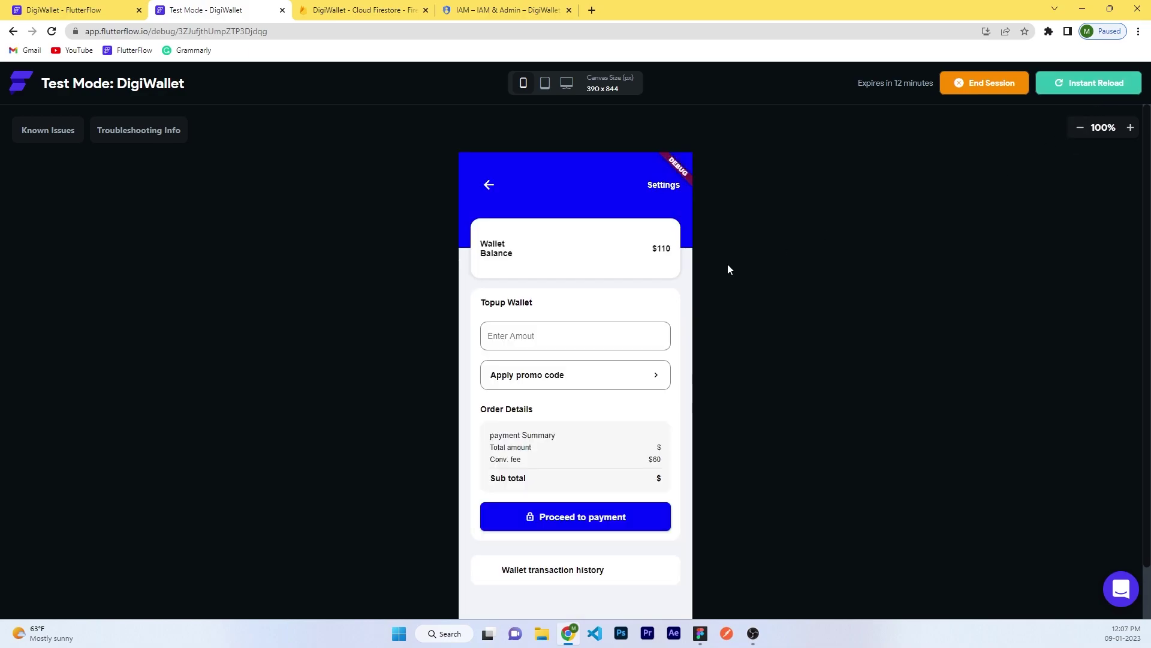
left_click(552, 336)
type("100")
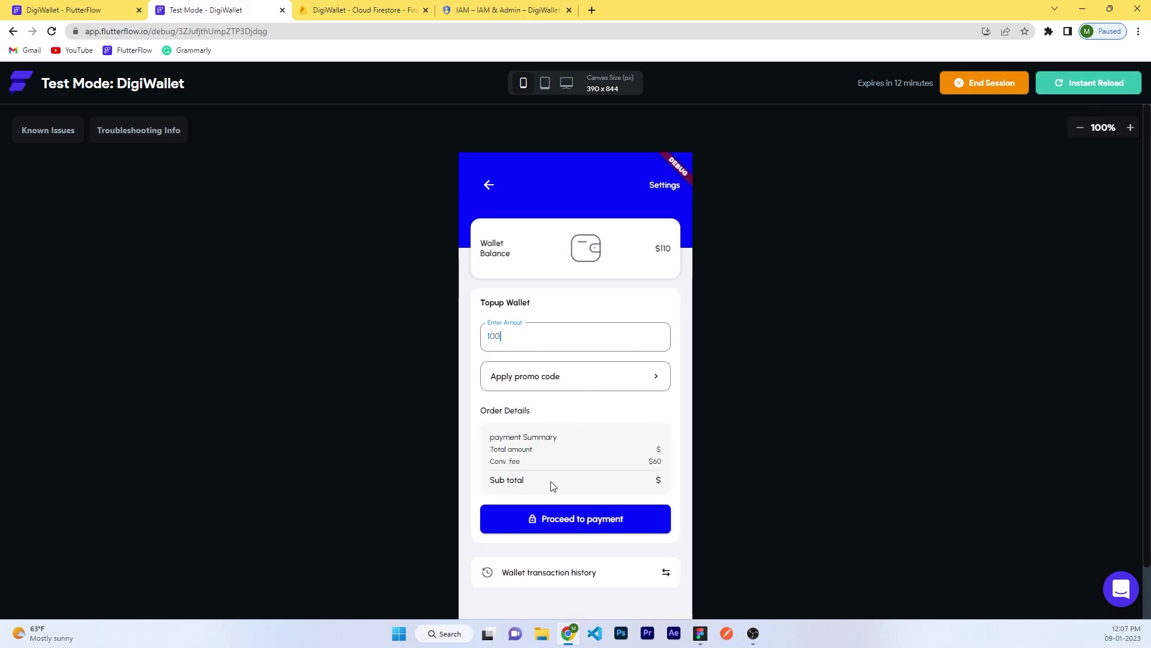
left_click(550, 518)
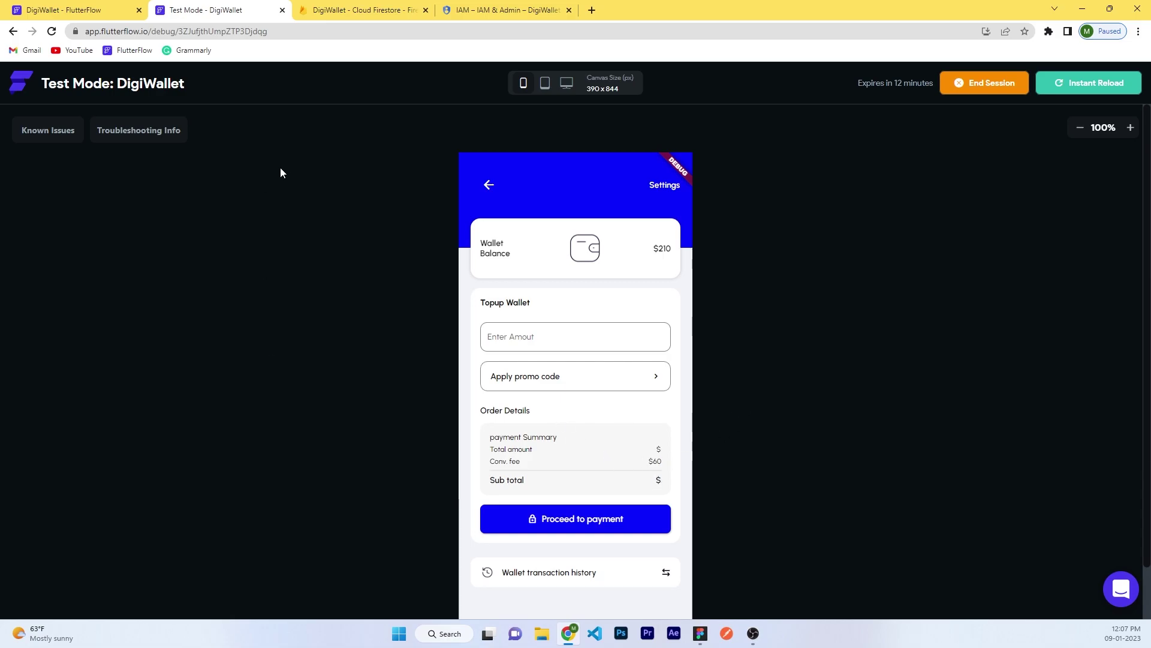
- In the HomePage editor, set the second combined text of the Conv. fee amount to 0
key("ctrl+shift+Tab")
left_click(671, 453)
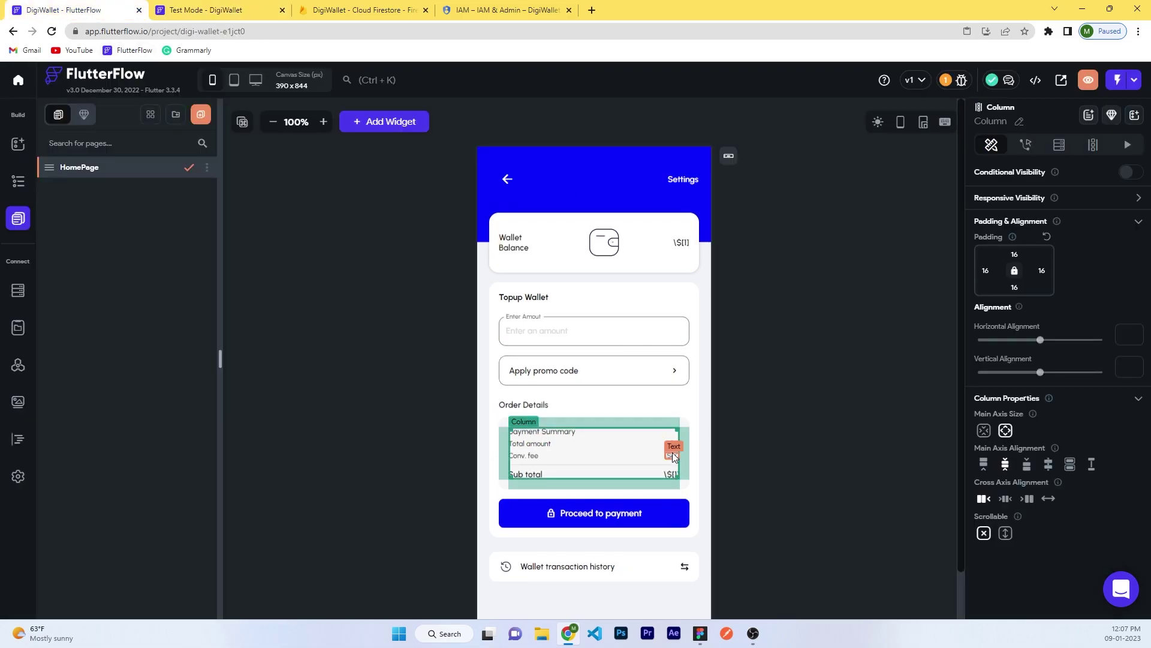
left_click(672, 452)
left_click(1014, 186)
left_click(843, 334)
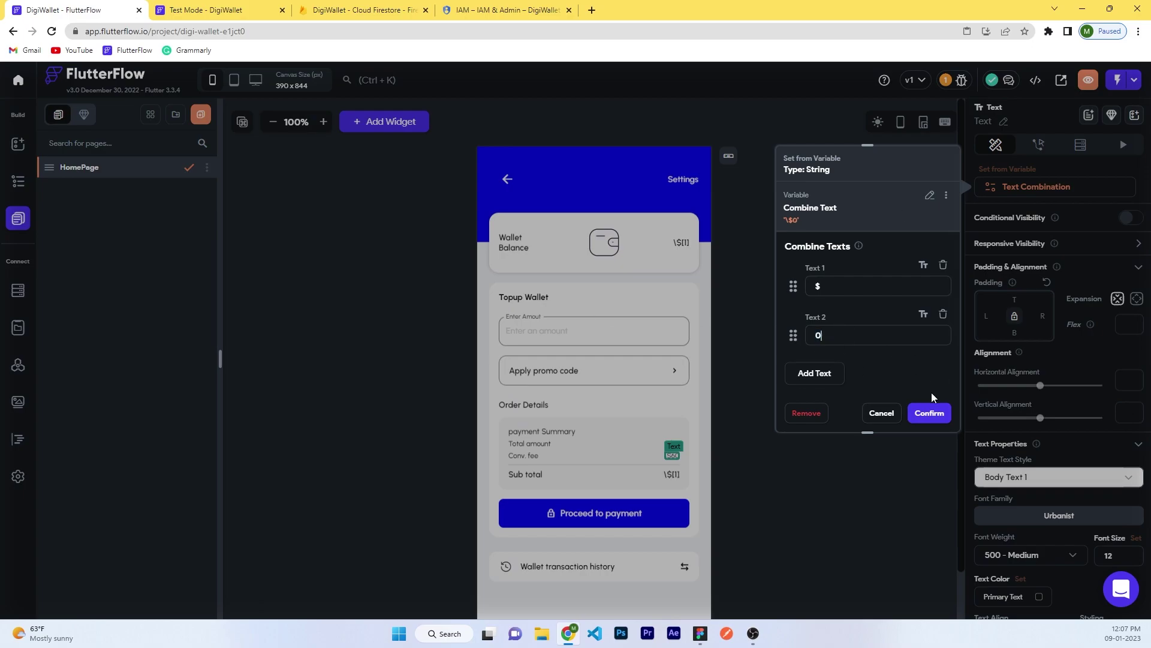
left_click(929, 412)
left_click(789, 395)
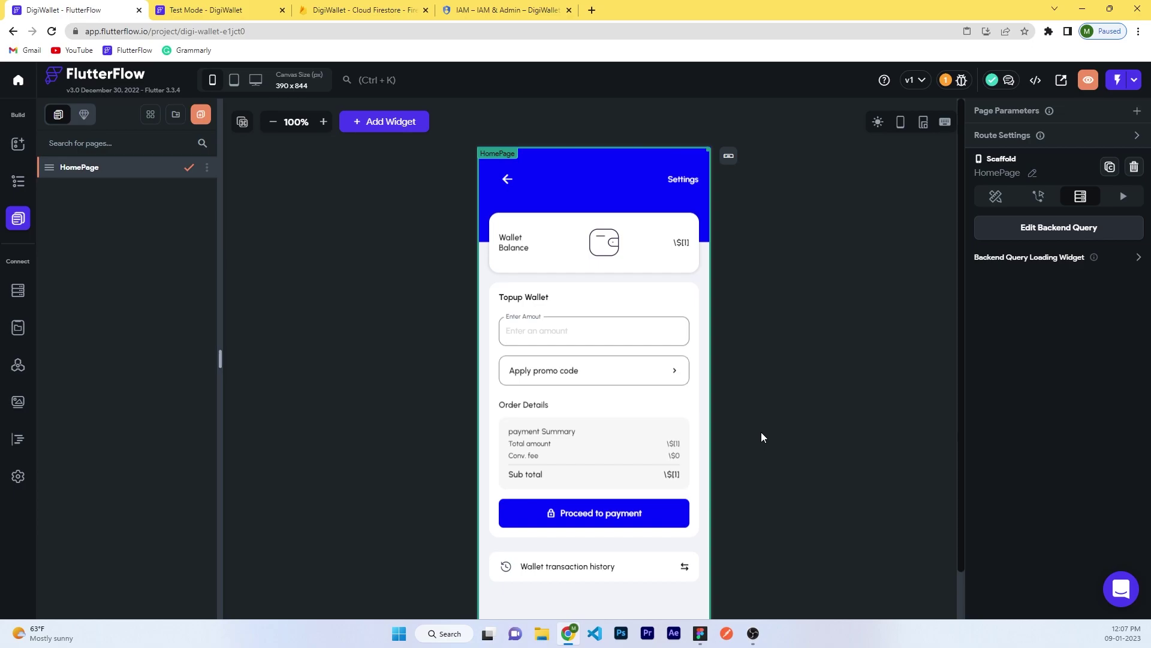
- Reload the test session with the changed convenience fee and make a 100 wallet top-up
left_click(204, 10)
left_click(1119, 83)
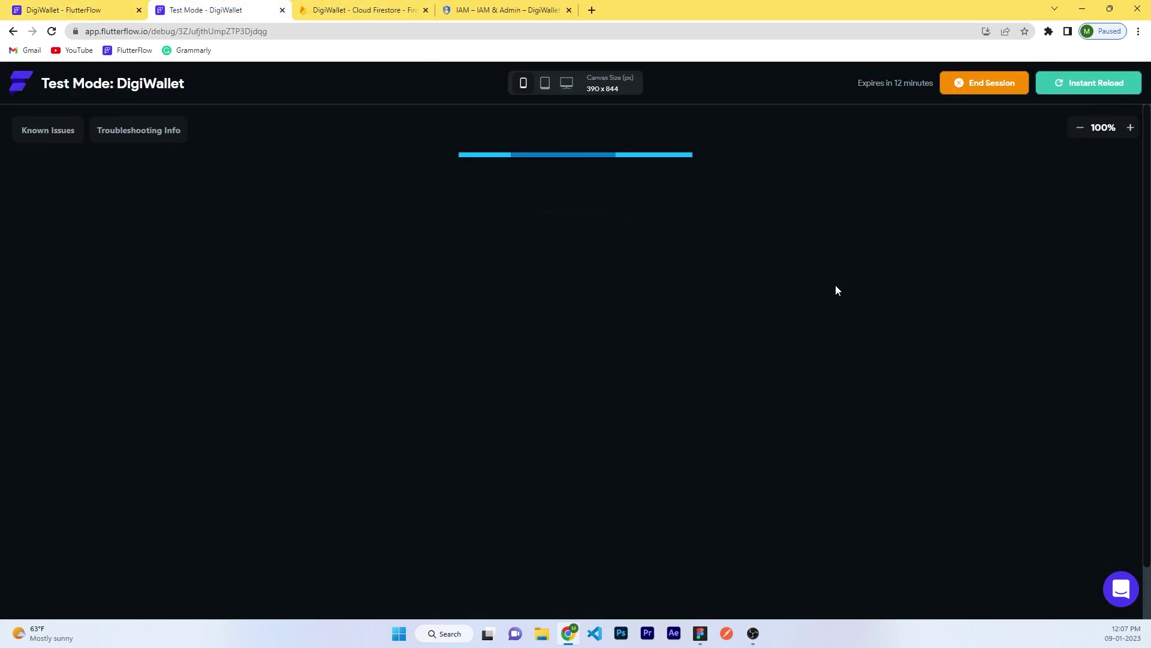
left_click(574, 337)
type("10")
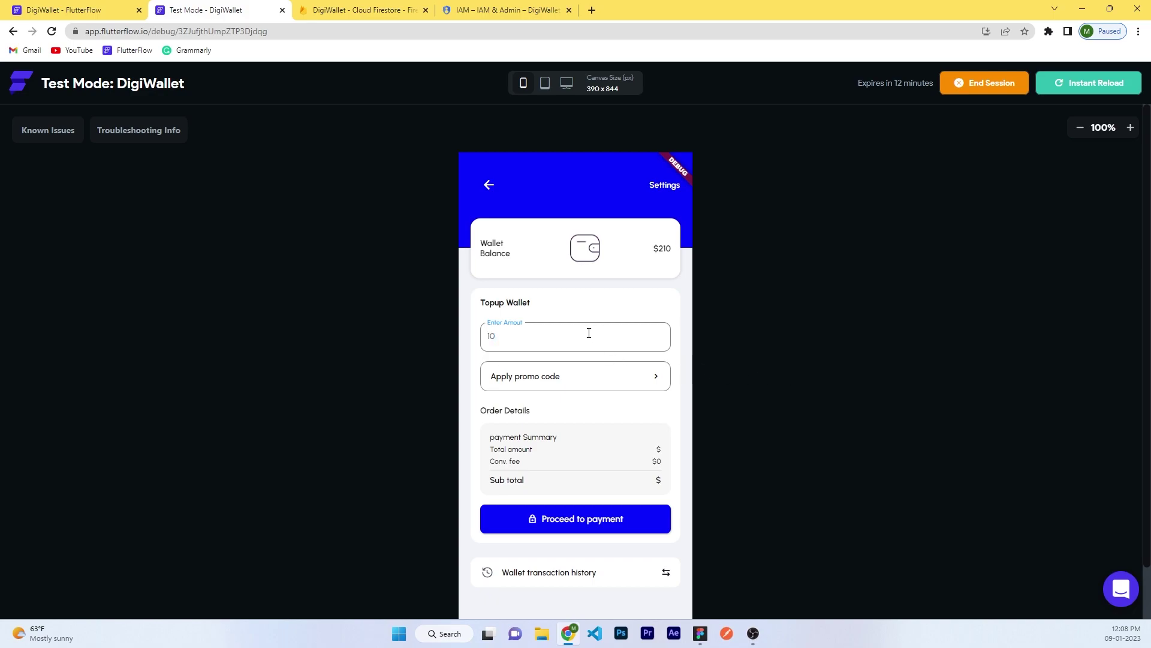
type("0")
scroll(777, 365, "down", 1)
left_click(595, 464)
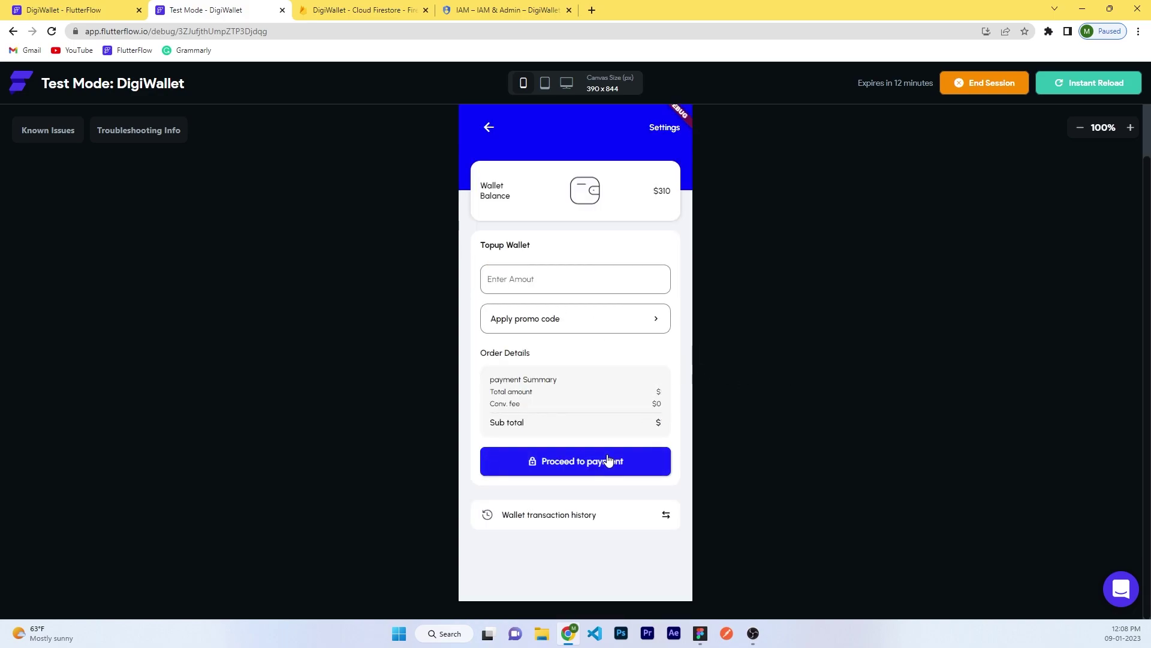
- Top up the wallet with 500 in the test session and return to the HomePage editor
left_click(607, 271)
type("500")
left_click(586, 463)
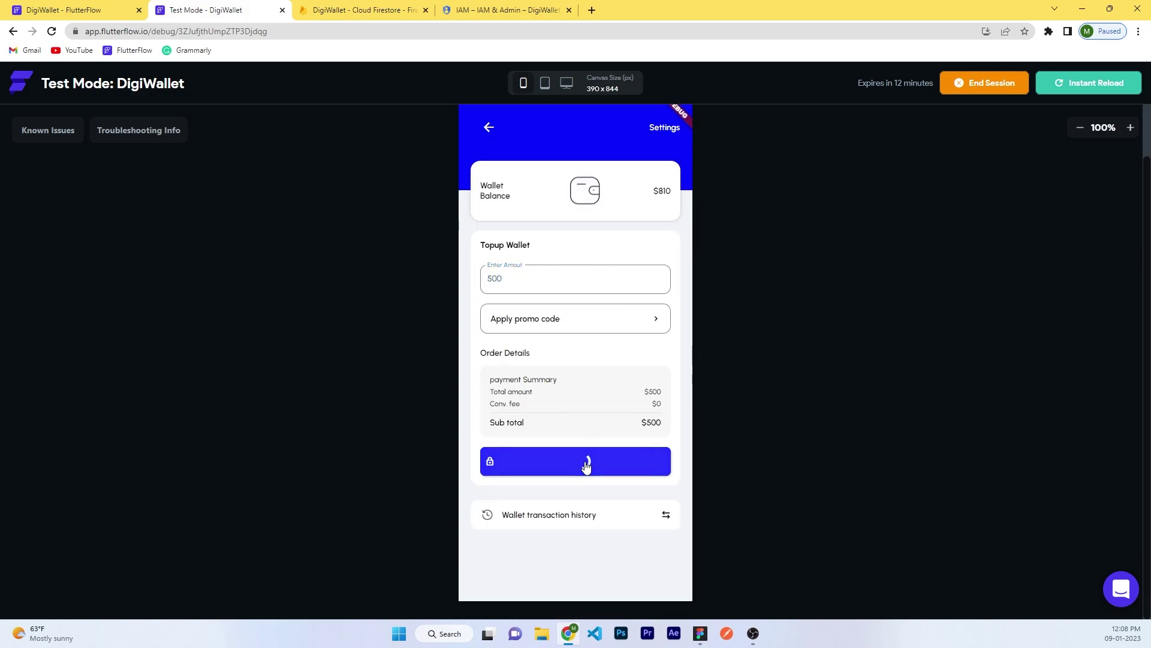
scroll(760, 358, "up", 1)
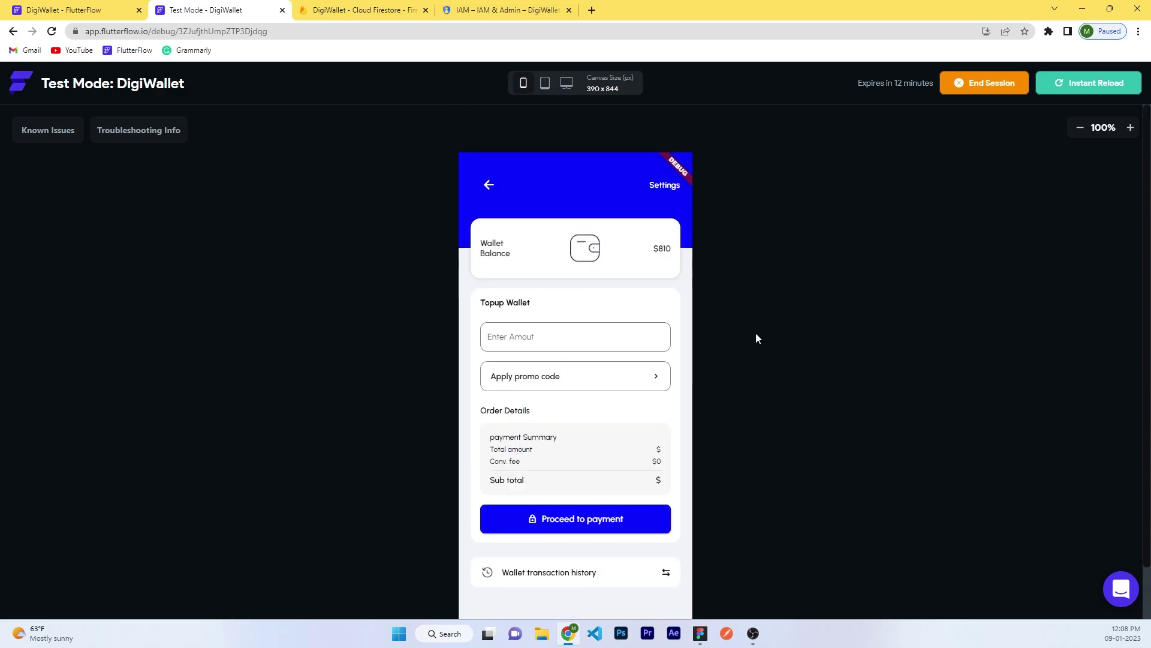
key("ctrl+1")
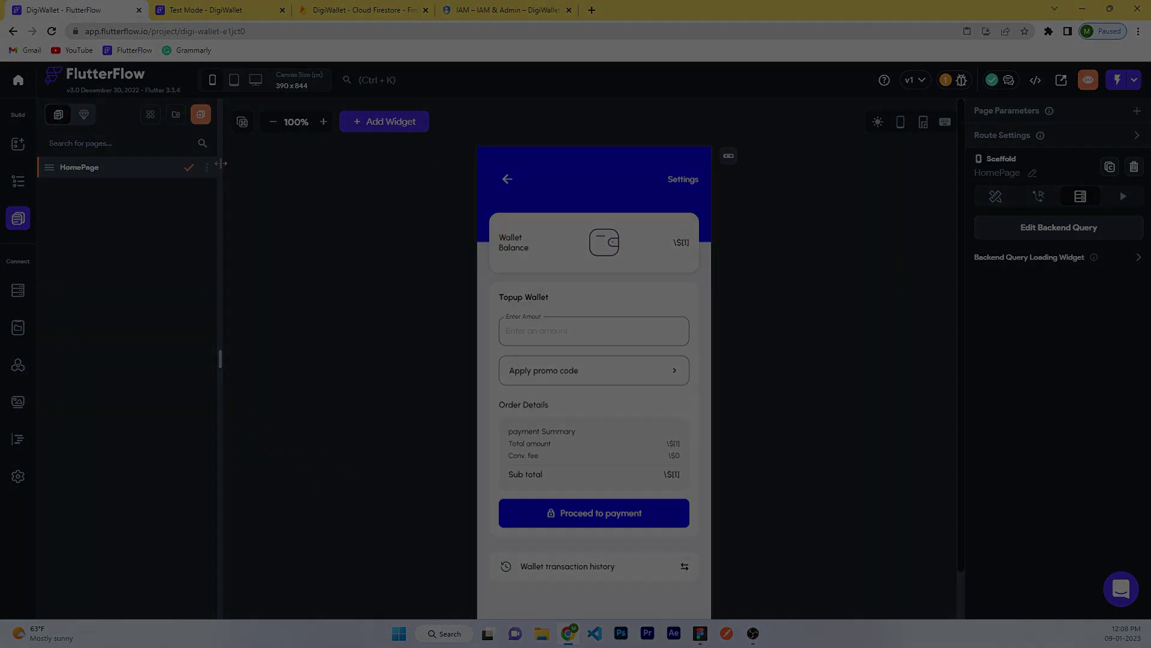